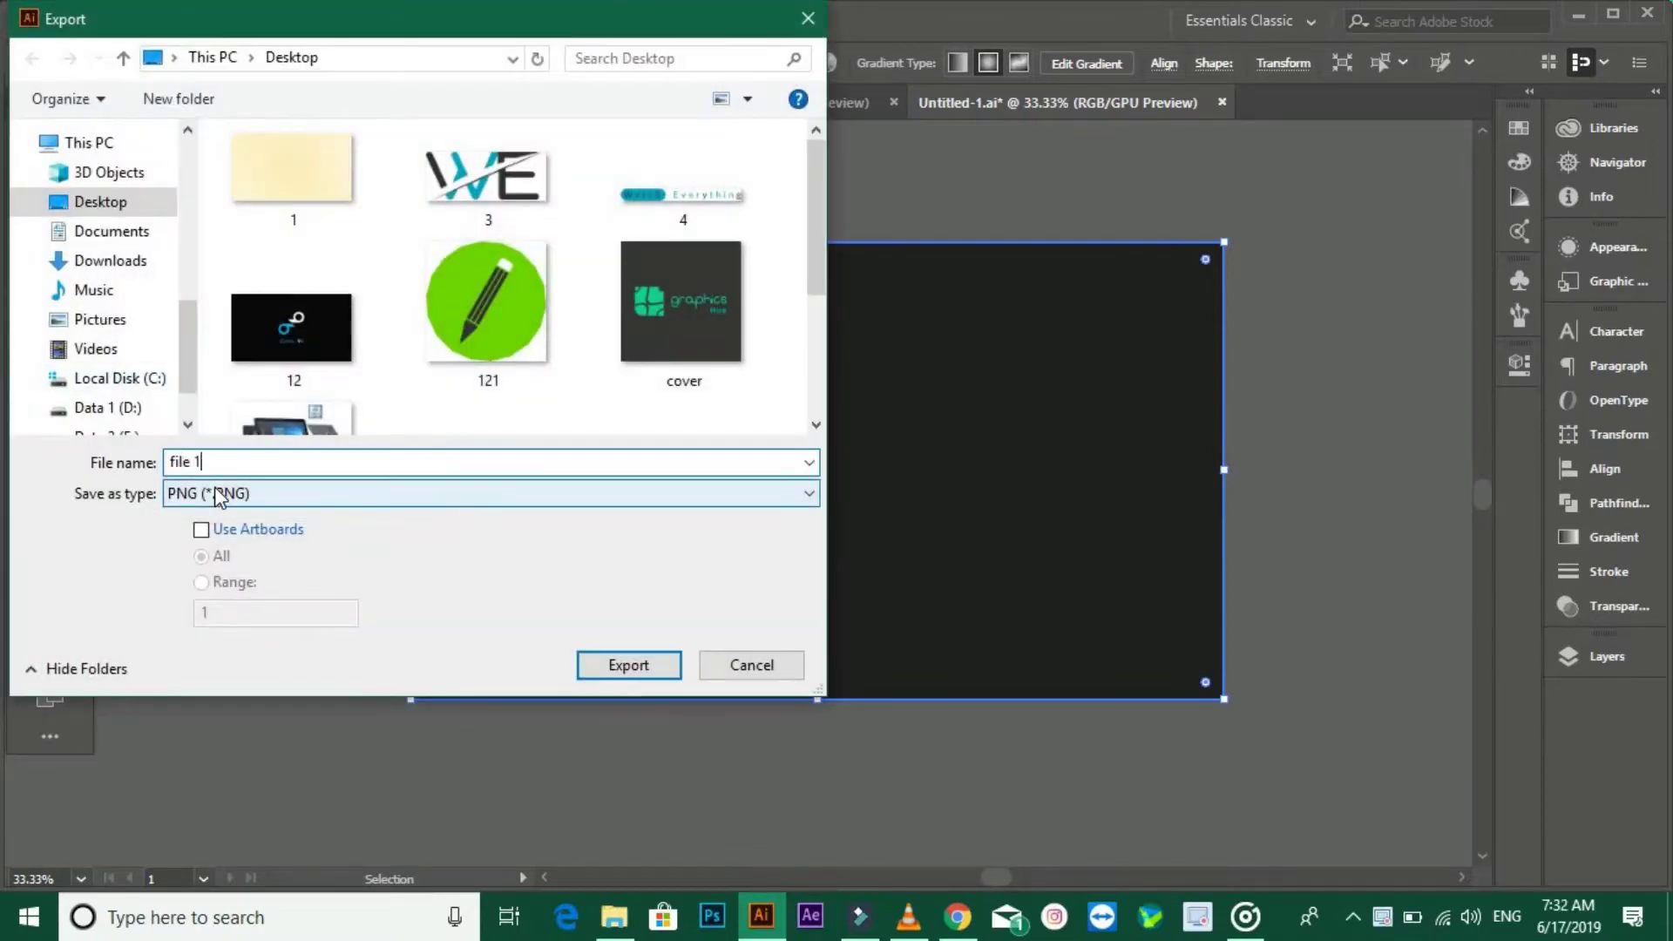
Export the dark background rectangle as a PNG named "file 1"
key(Return)
click(853, 824)
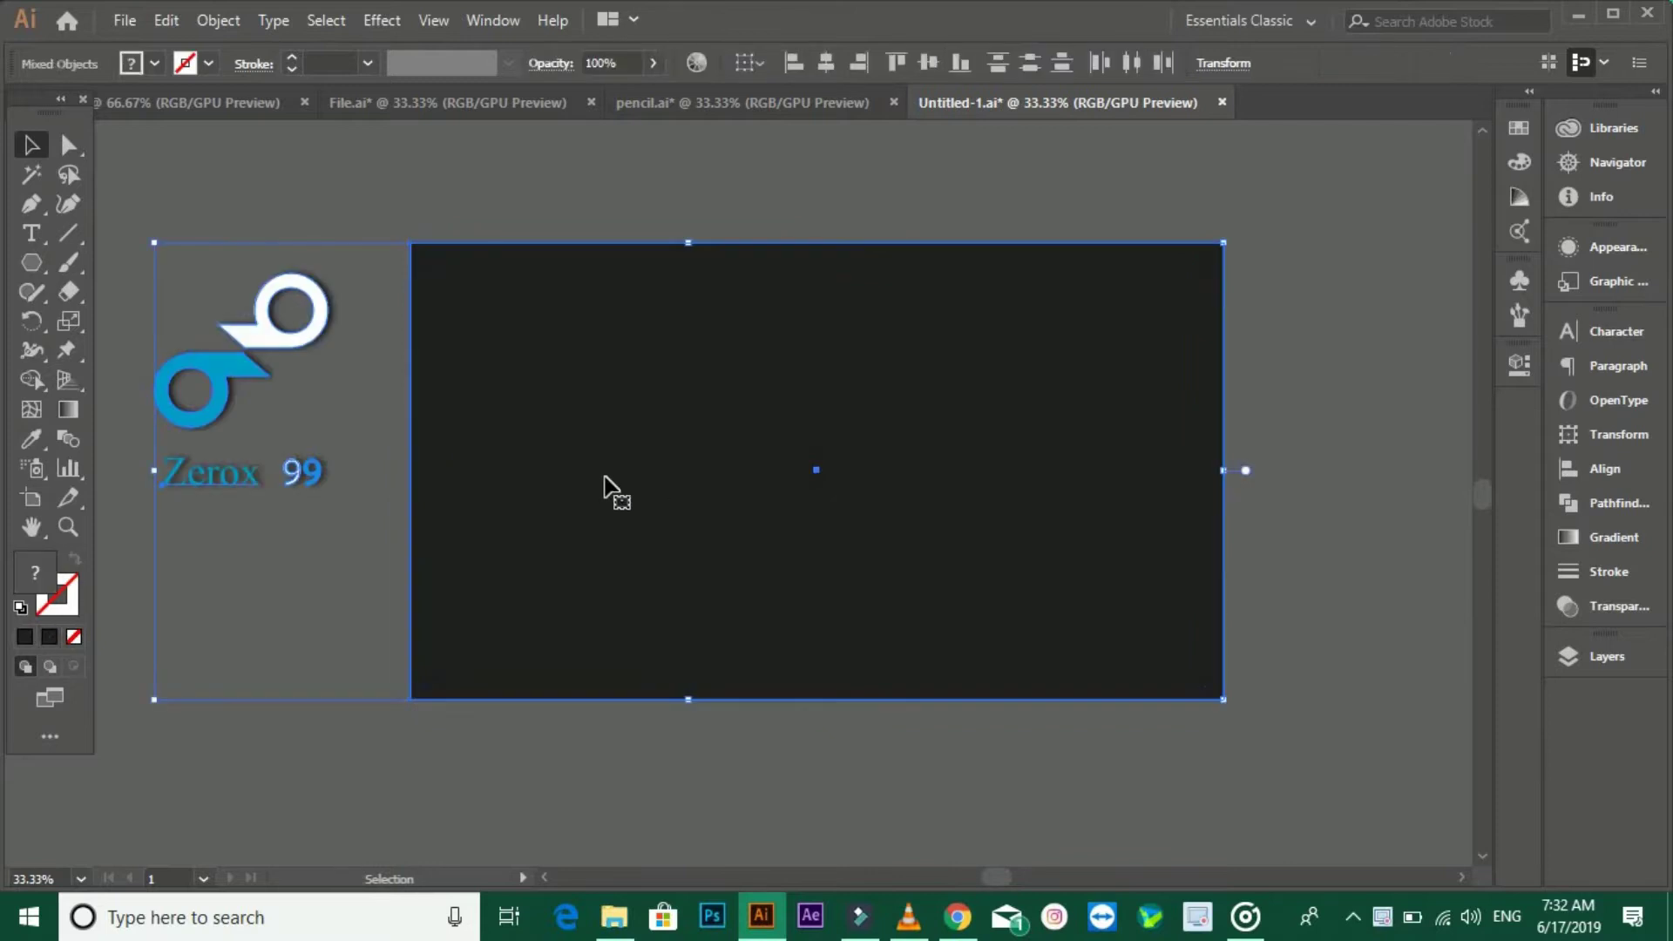
Delete the dark background rectangle and move the logo with its Zerox 99 text onto the middle of the artboard
click(411, 198)
click(660, 389)
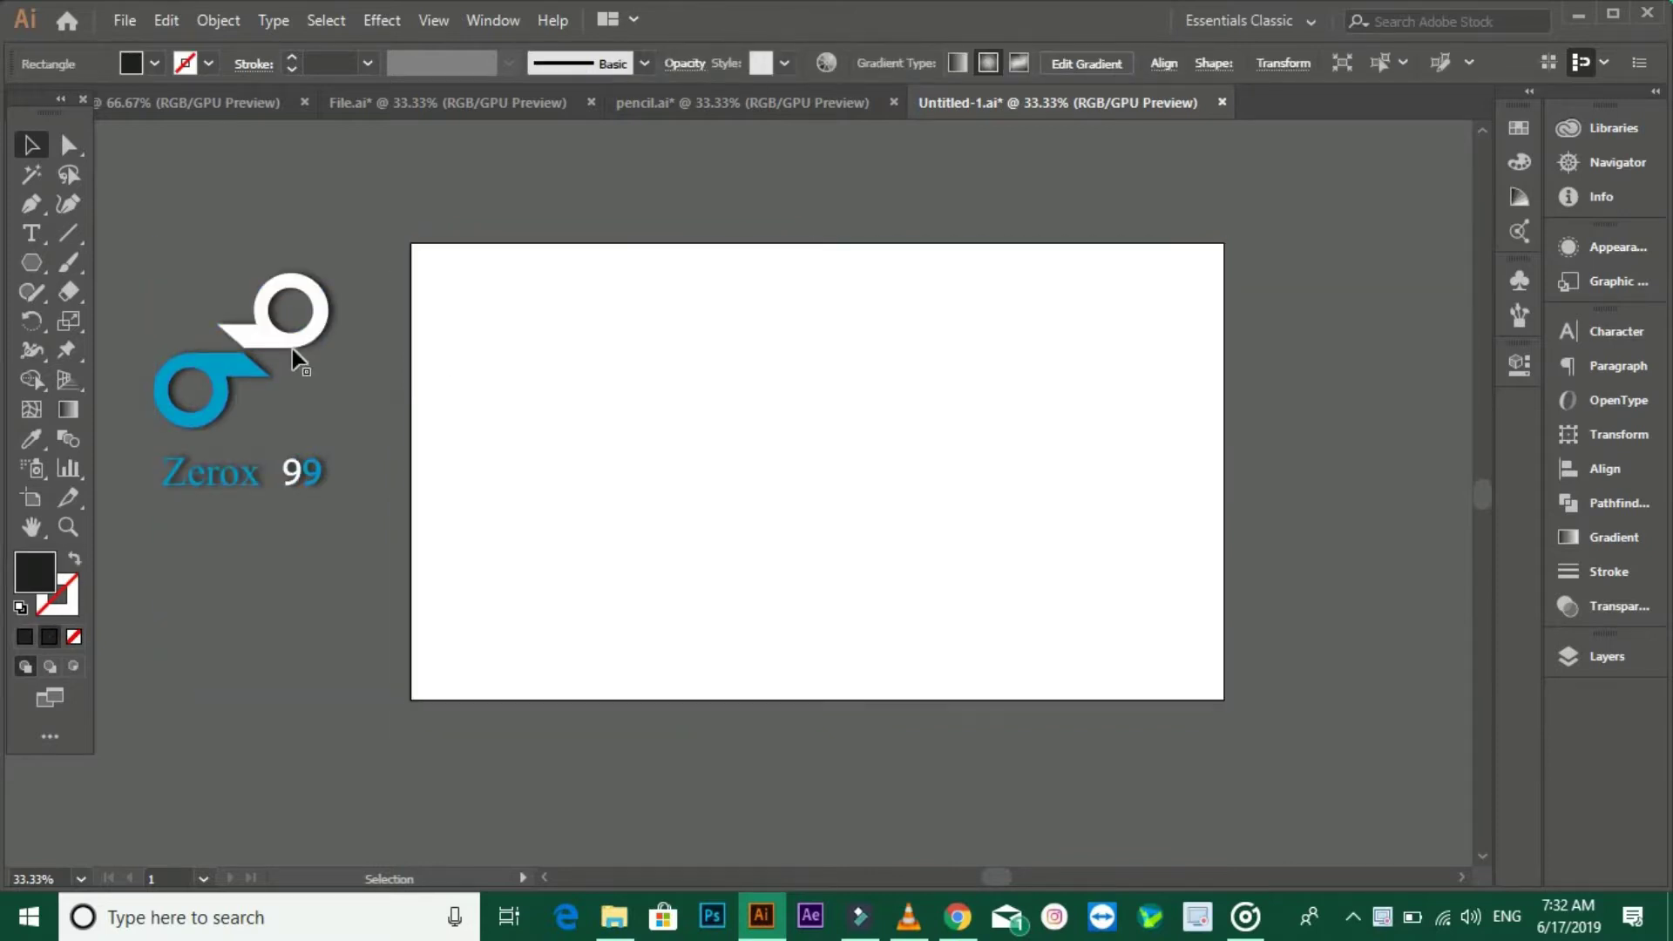
drag(299, 358, 855, 428)
click(1023, 452)
scroll(1023, 453, right, 2)
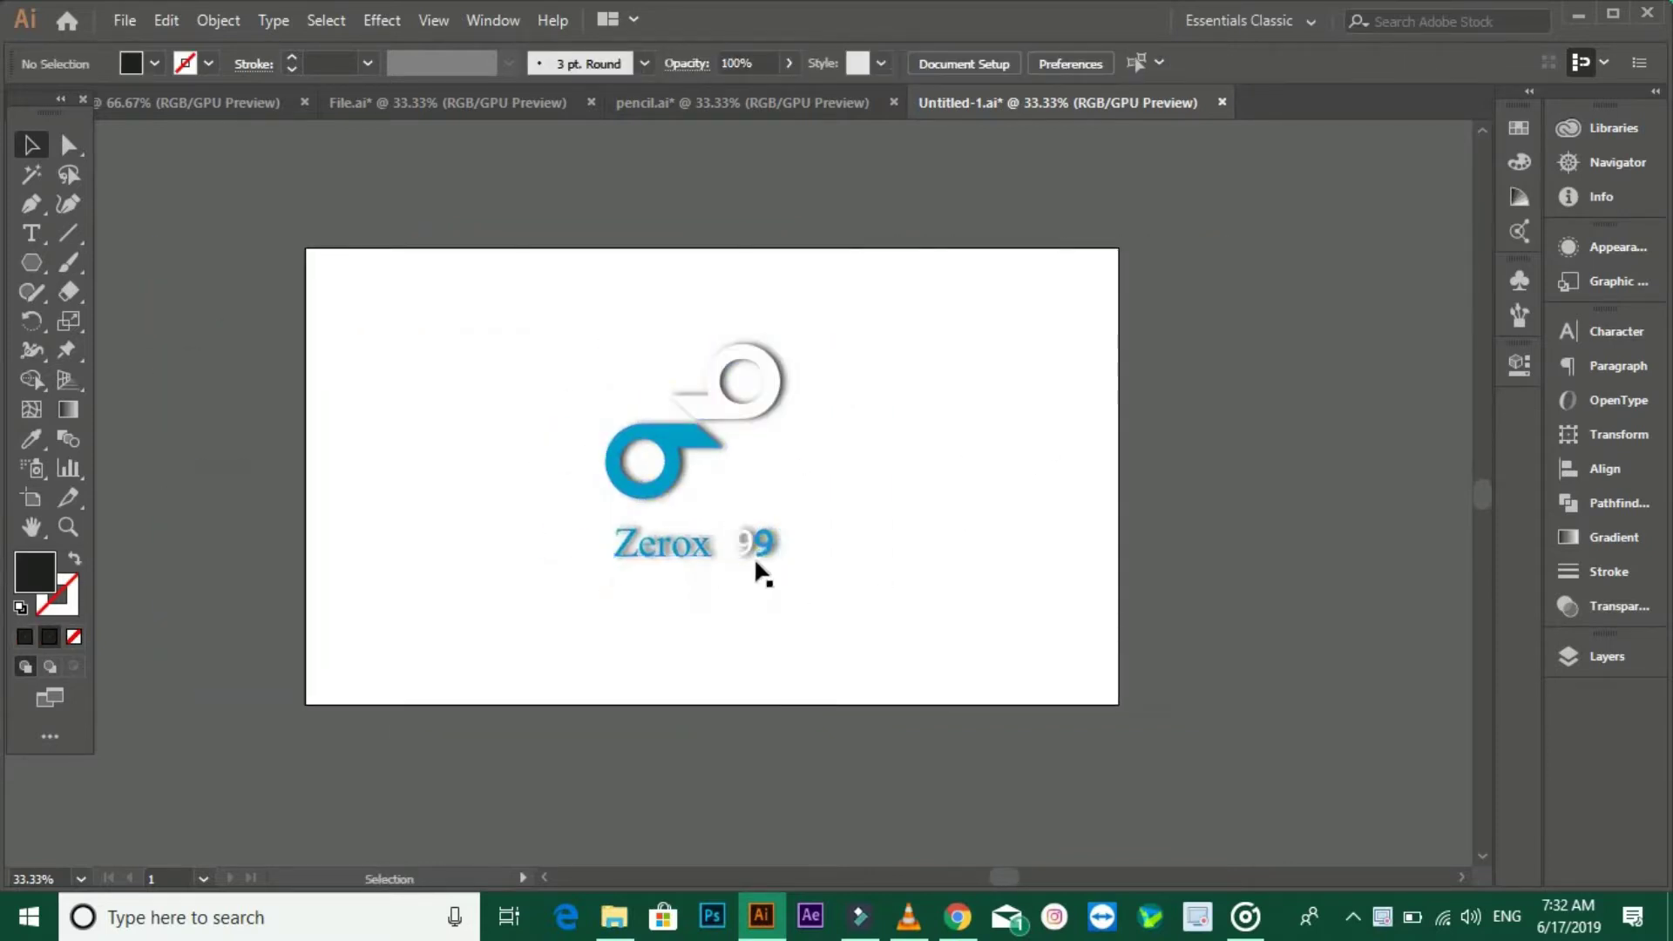
Ungroup the logo artwork and delete the Zerox 99 text from below the logo symbol
click(756, 568)
right_click(751, 567)
click(788, 362)
click(541, 567)
click(638, 554)
click(688, 423)
click(676, 545)
key(Delete)
Export the logo symbol on its own as a PNG named "file 2"
click(676, 489)
click(125, 19)
mouse_move(253, 454)
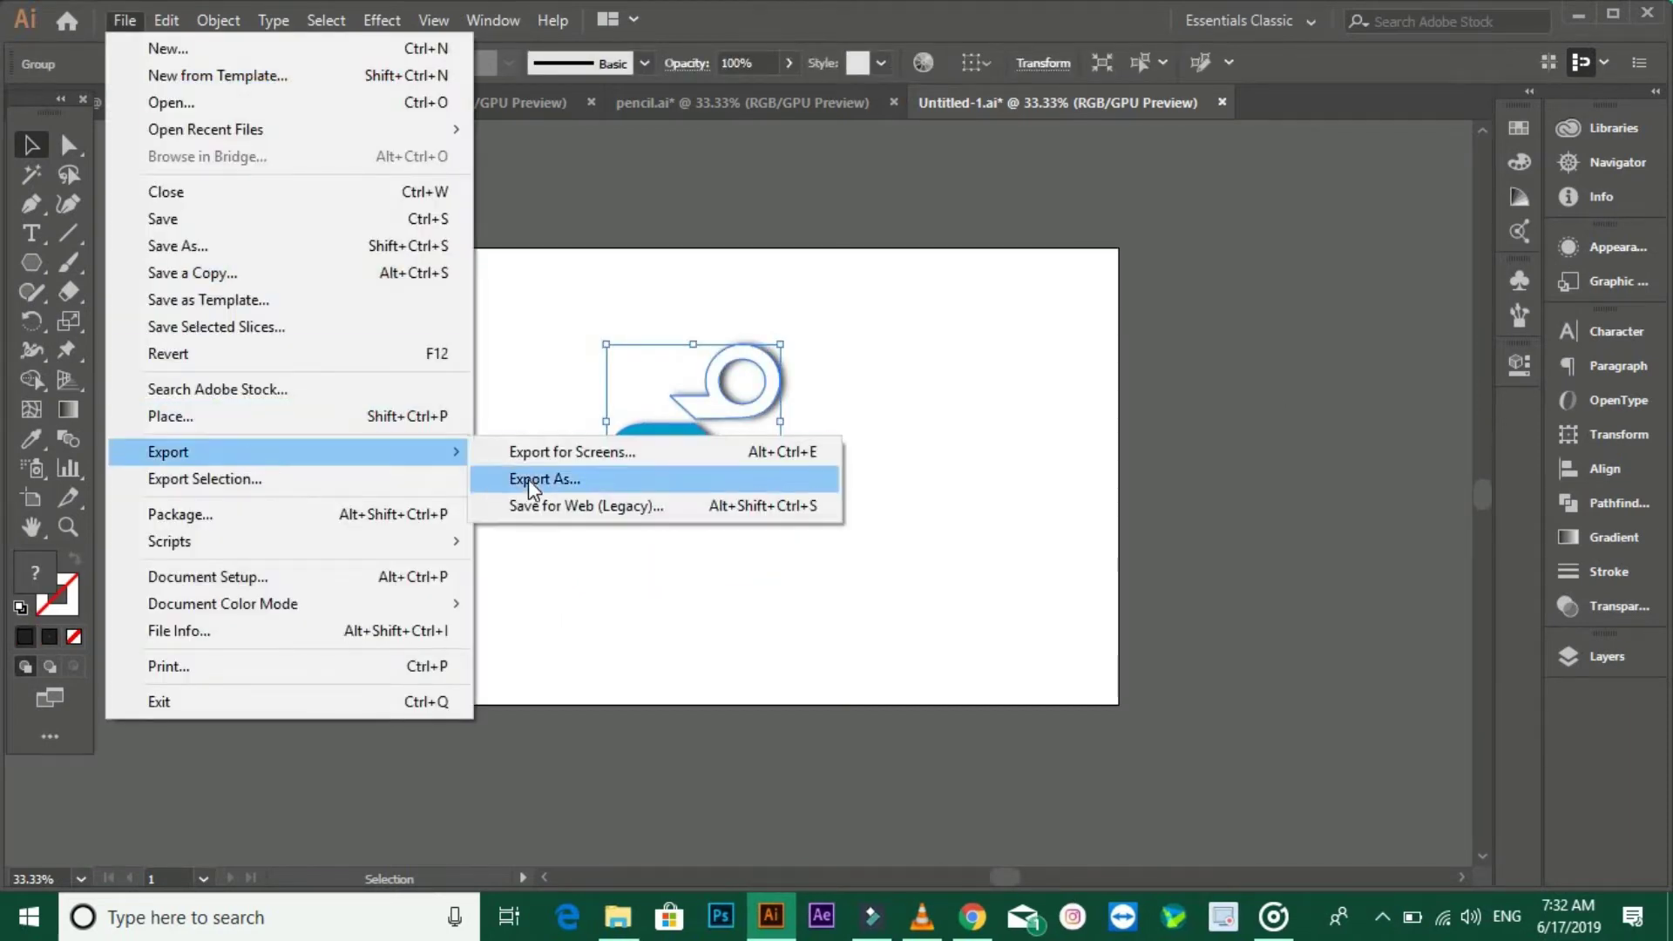
click(541, 477)
text(file 2)
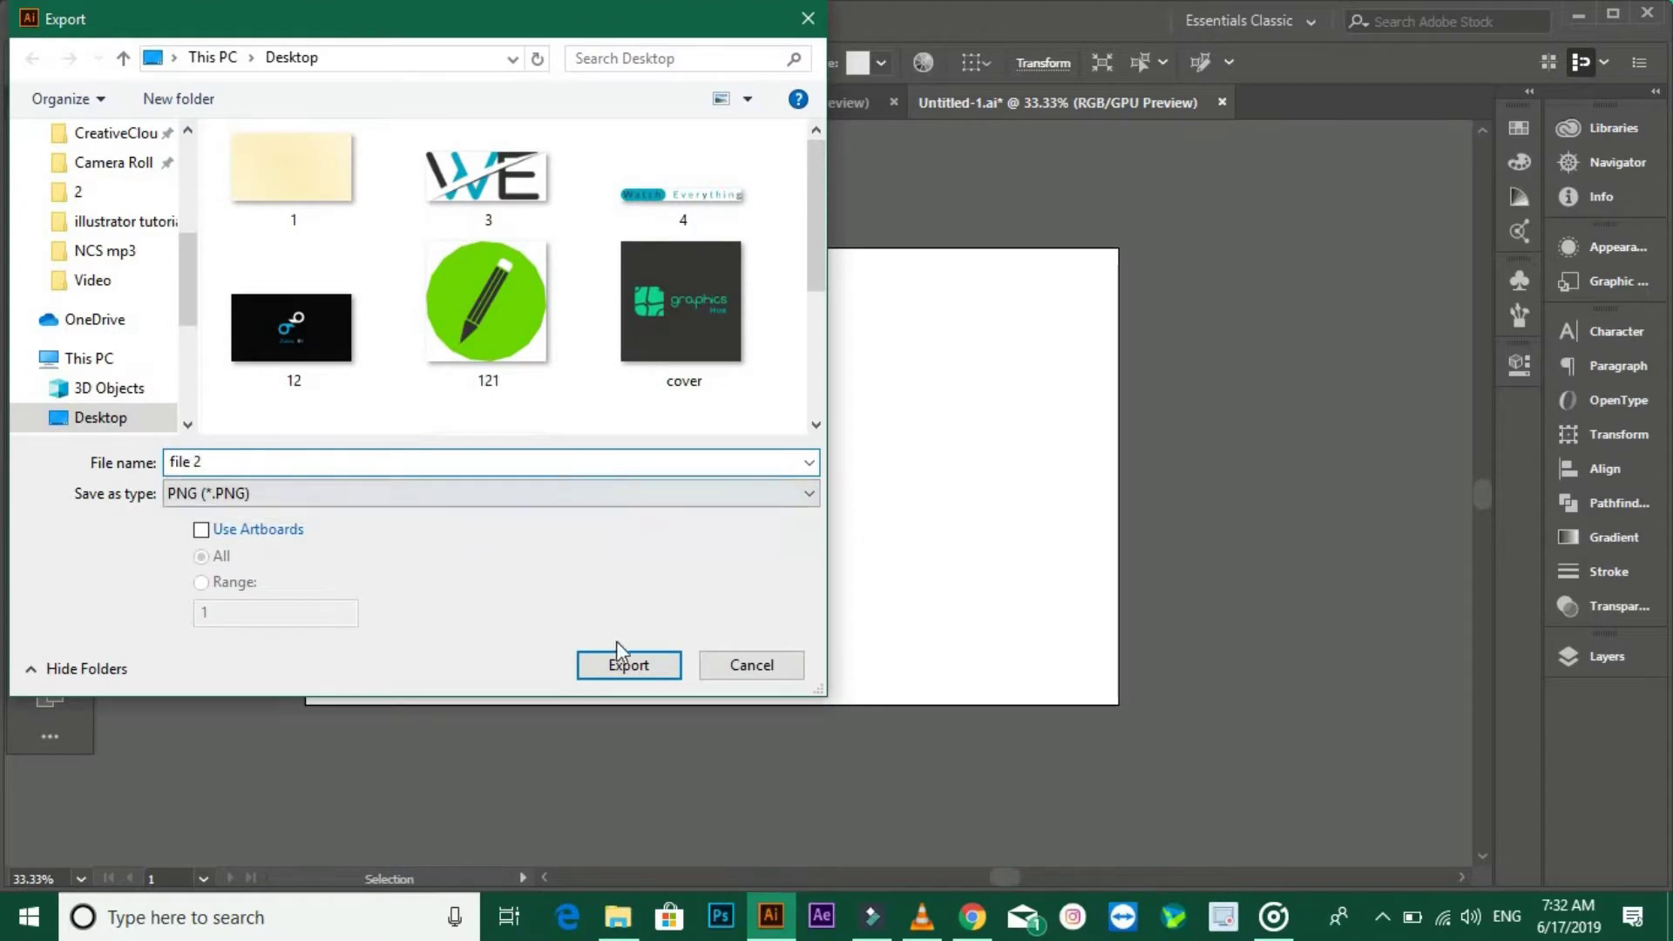
click(625, 663)
click(858, 828)
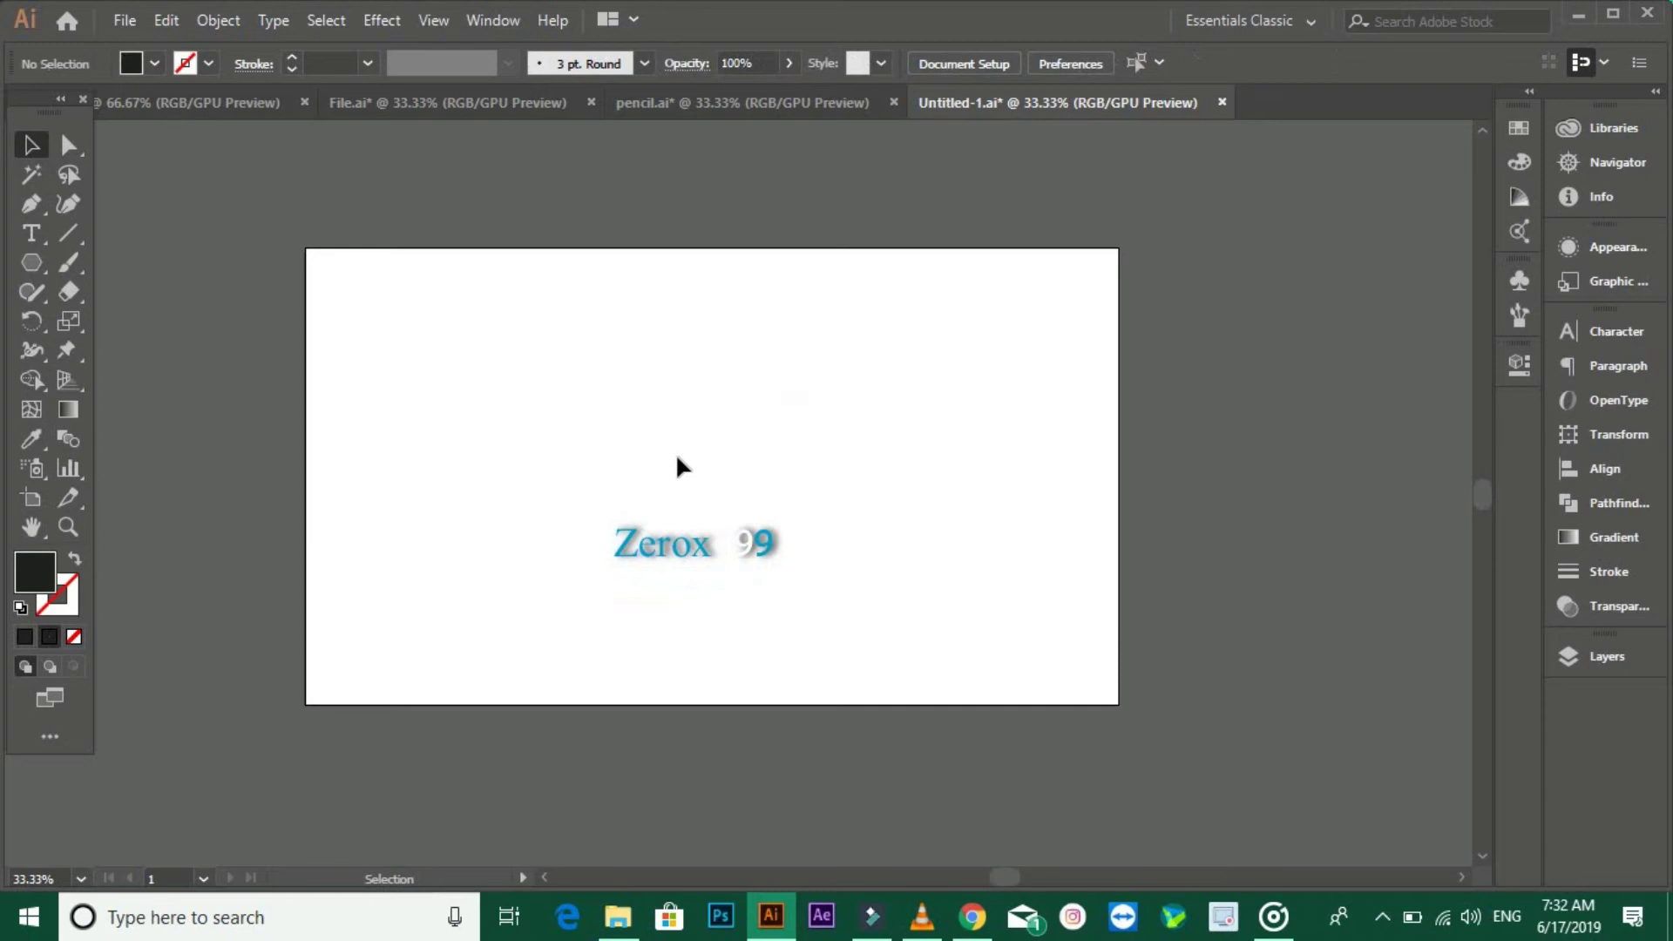
Move the Zerox 99 text up to the middle of the artboard and export it as a PNG named "File 3"
drag(773, 552, 793, 479)
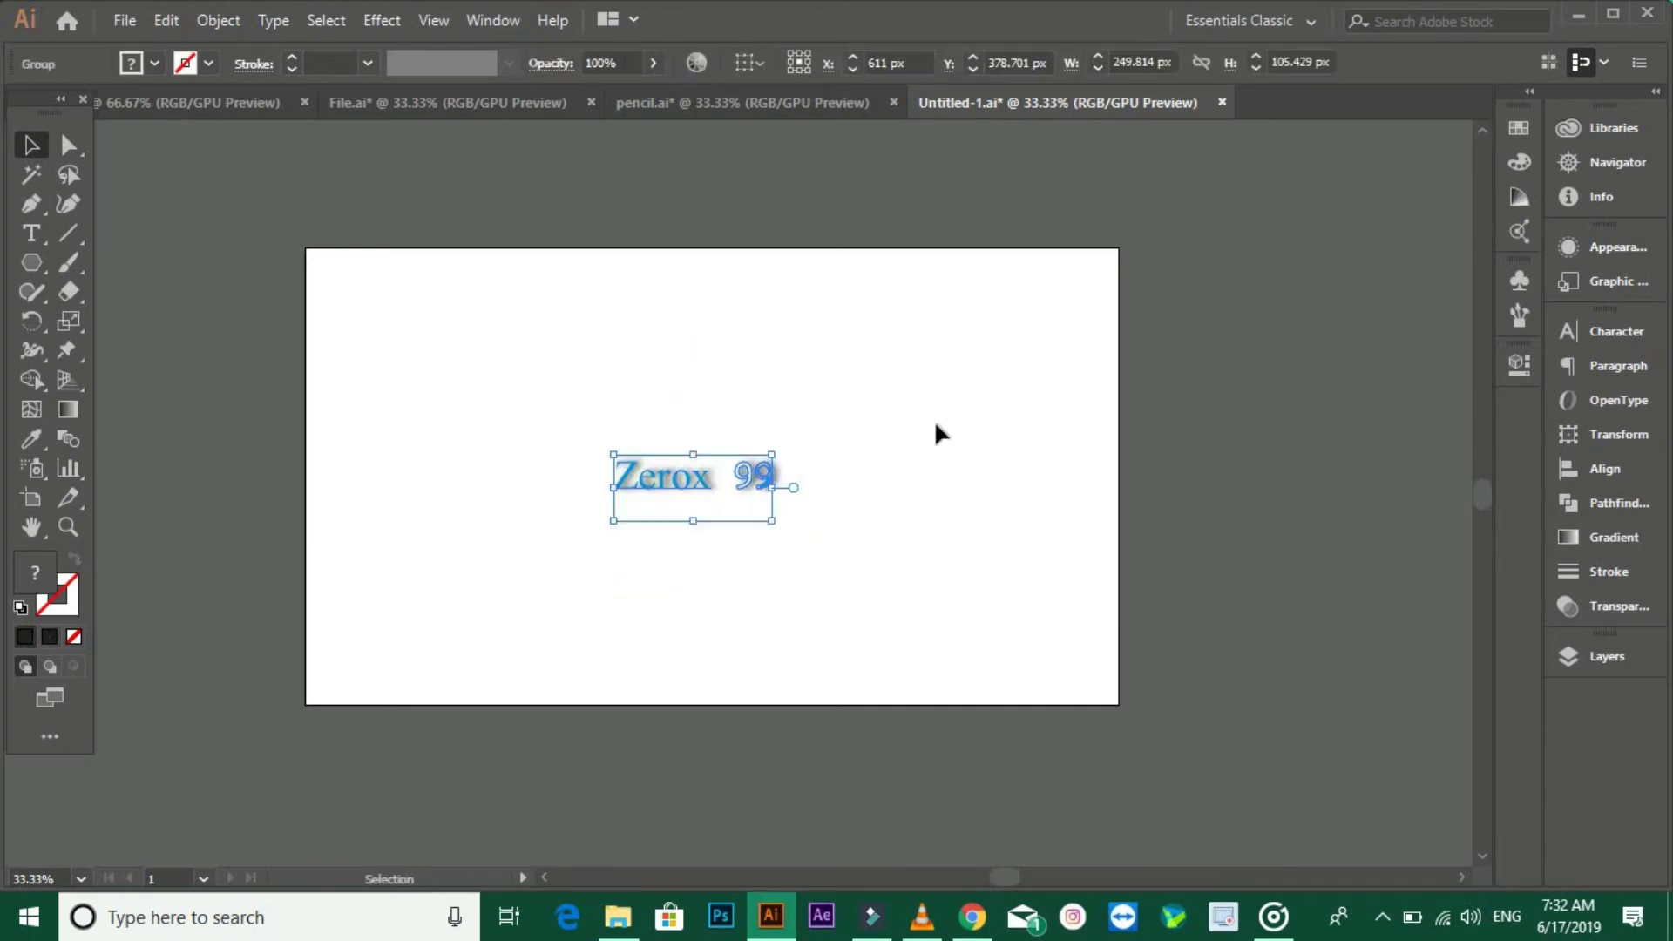
click(125, 20)
mouse_move(444, 452)
click(540, 483)
text(File 3)
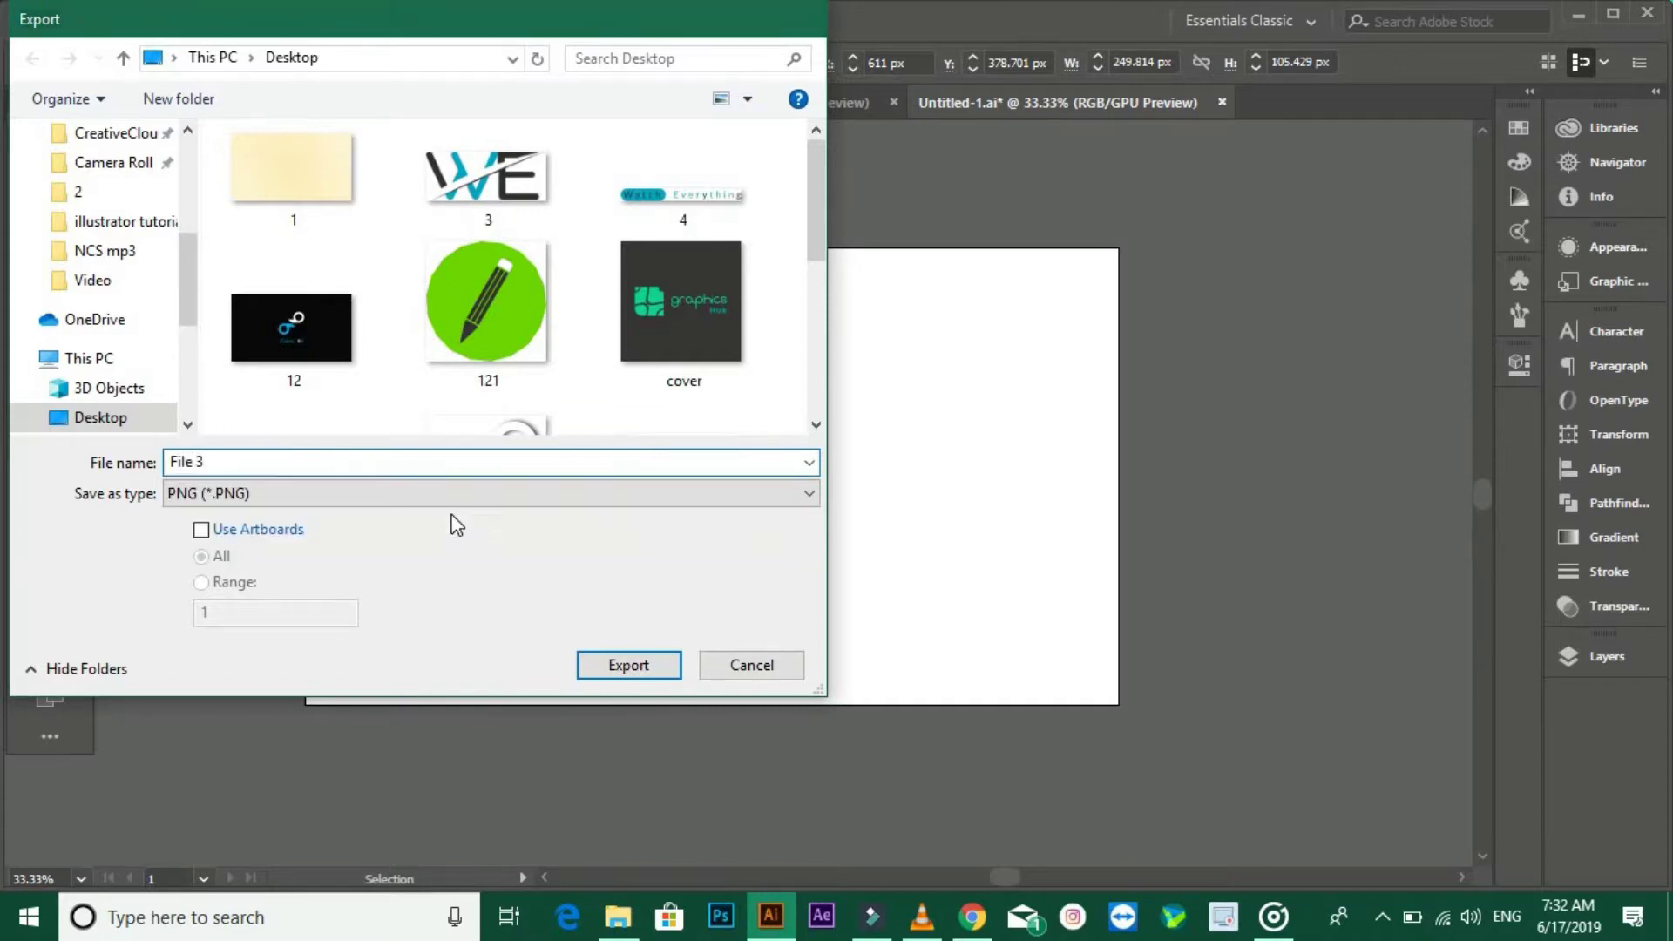
key(Return)
key(Return)
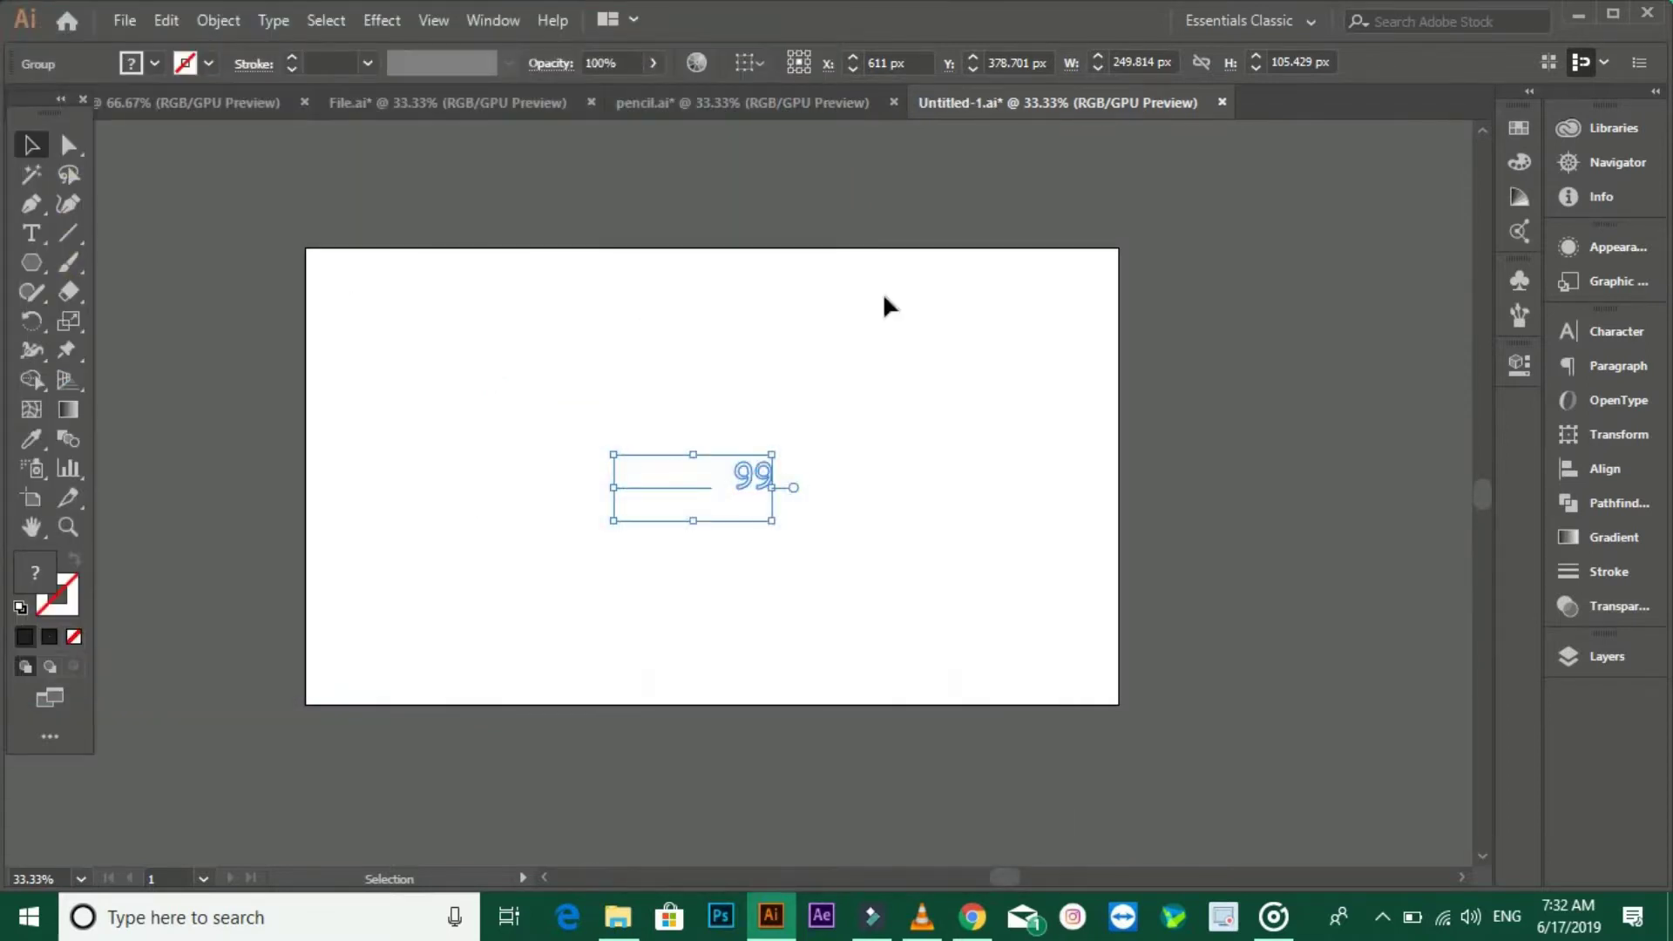
Switch to Filmora and import the images file 1, file 2 and File 3 from the Desktop
click(1578, 15)
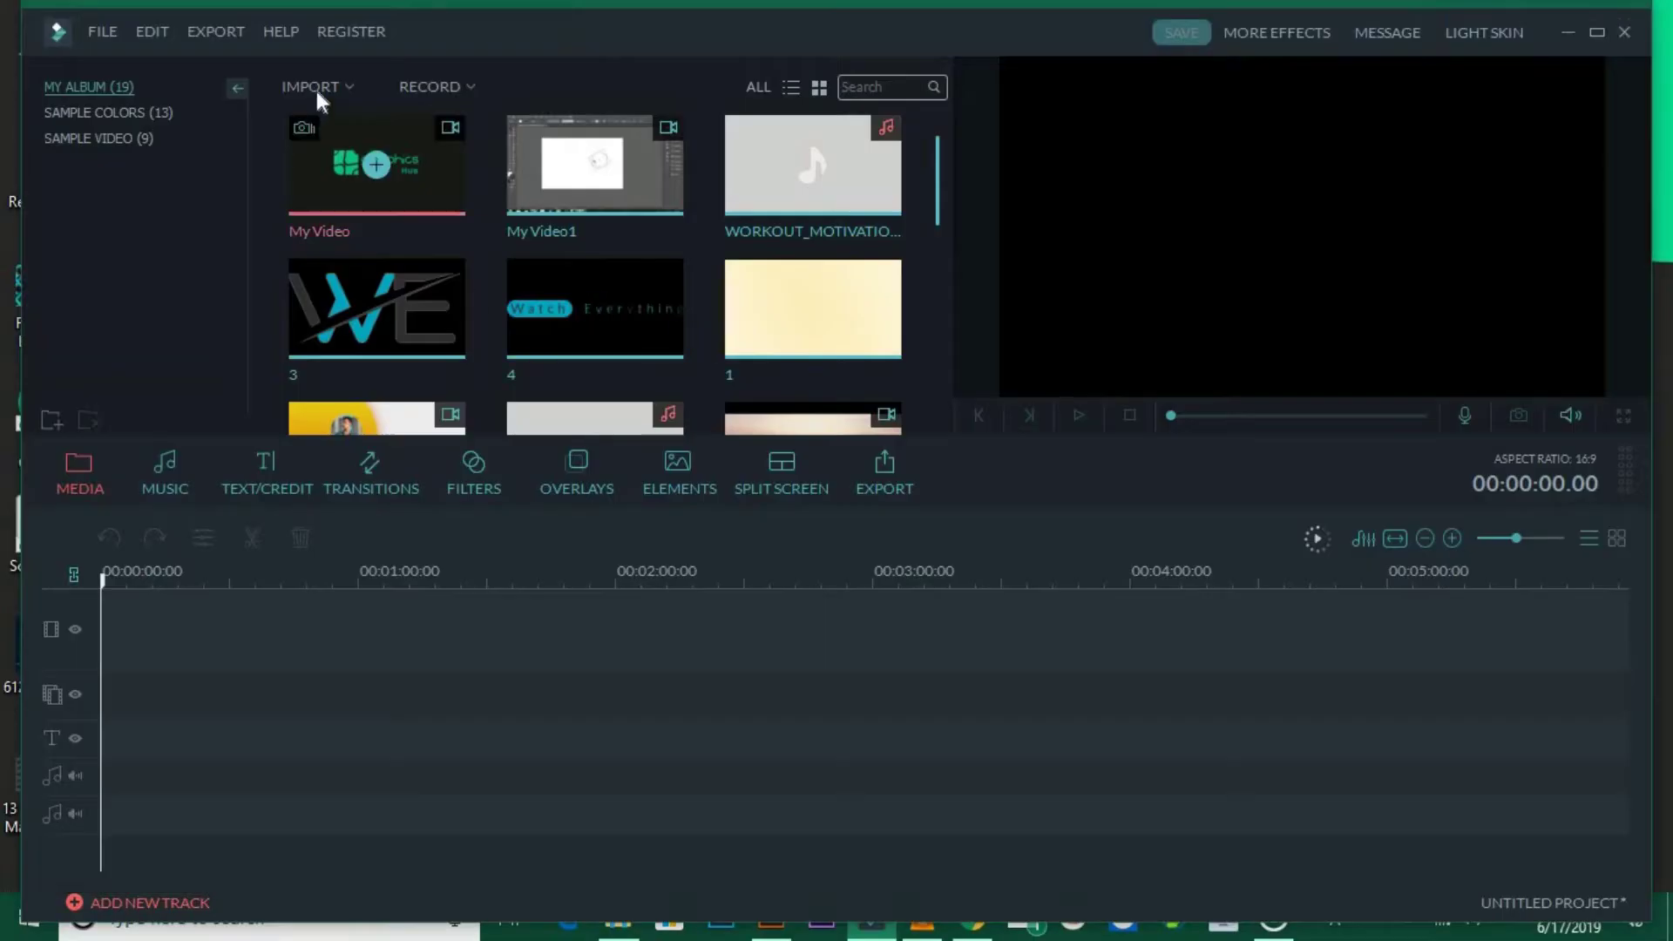
click(310, 86)
click(353, 114)
scroll(536, 296, down, 5)
click(379, 262)
drag(844, 438, 840, 272)
click(704, 174)
ctrl+click(567, 322)
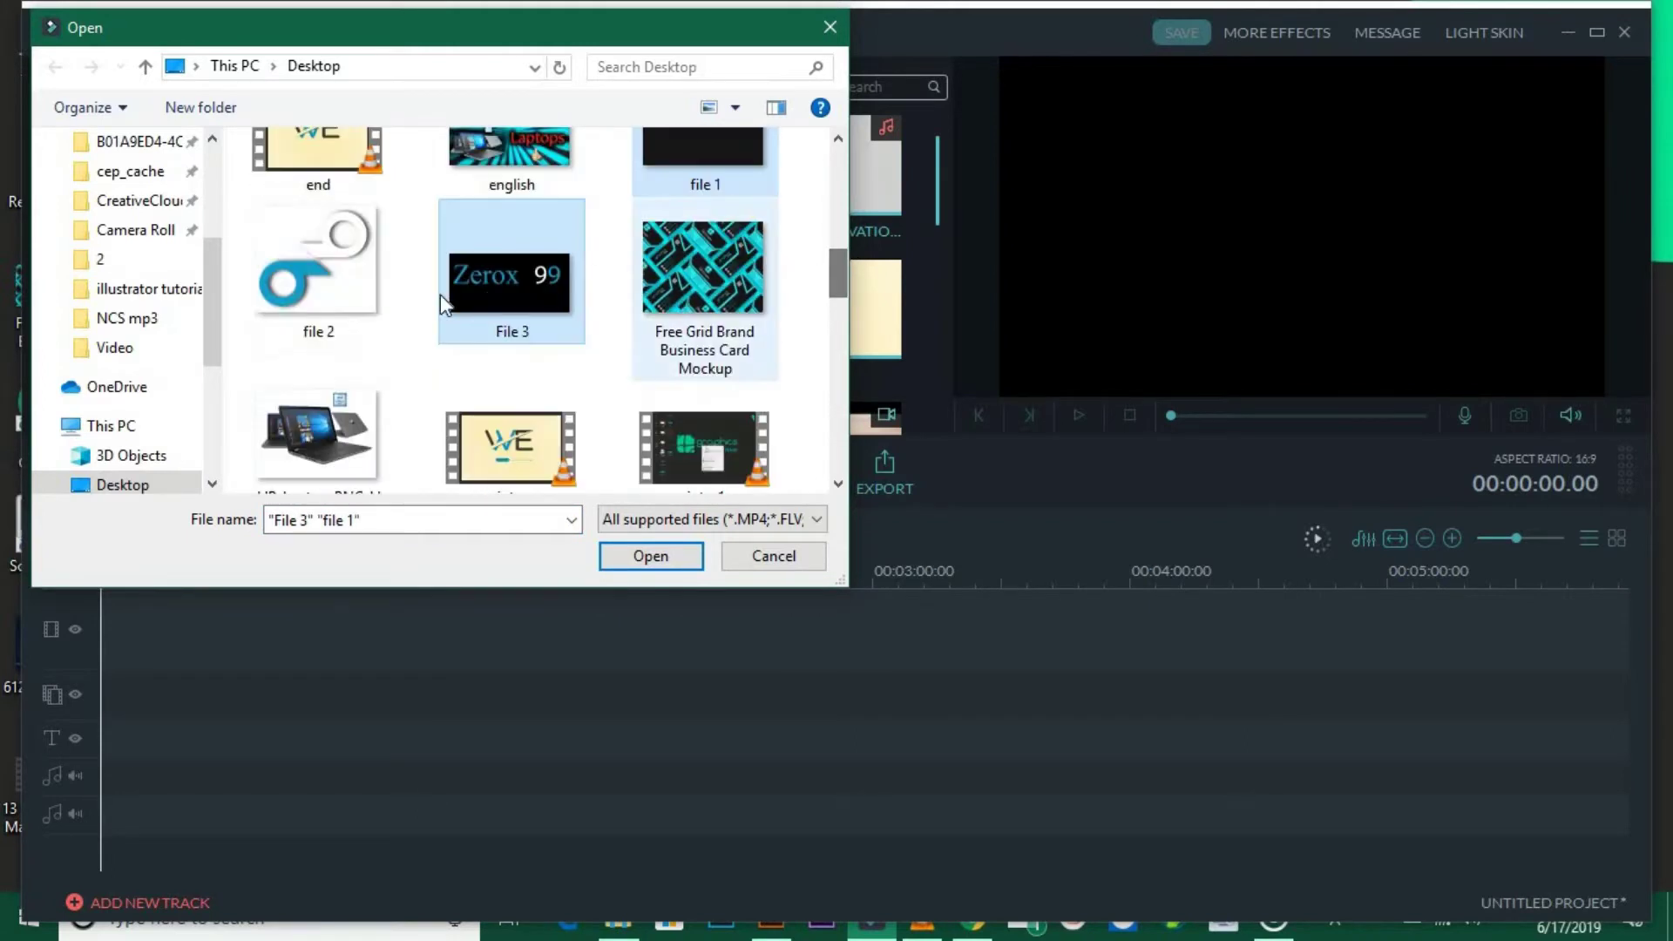
ctrl+click(315, 277)
click(645, 555)
Place file 1 on the main video track and file 2 about one second in on the track below, then shrink the logo above the frame's centre
drag(594, 218, 205, 645)
drag(1516, 537, 1540, 538)
drag(770, 240, 227, 702)
drag(1493, 59, 1284, 293)
drag(1299, 231, 1328, 163)
Place File 3 at 00:00:01.17 on the third track and shrink its text to fit centred below the logo
drag(371, 357, 274, 746)
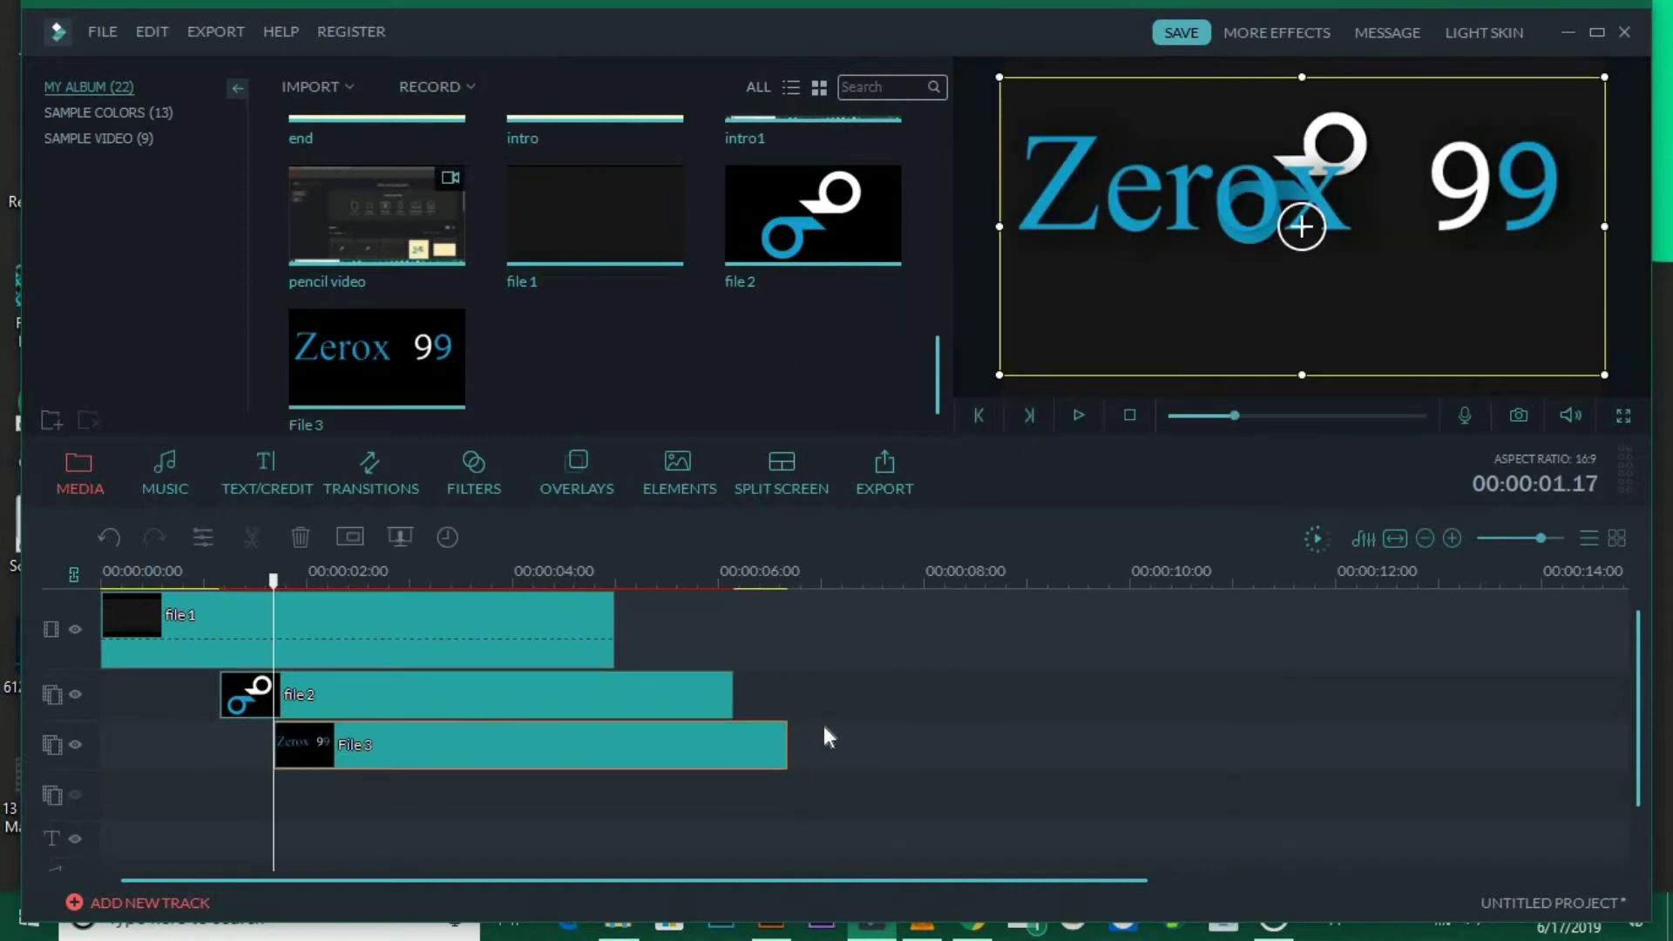
drag(1567, 338, 1340, 295)
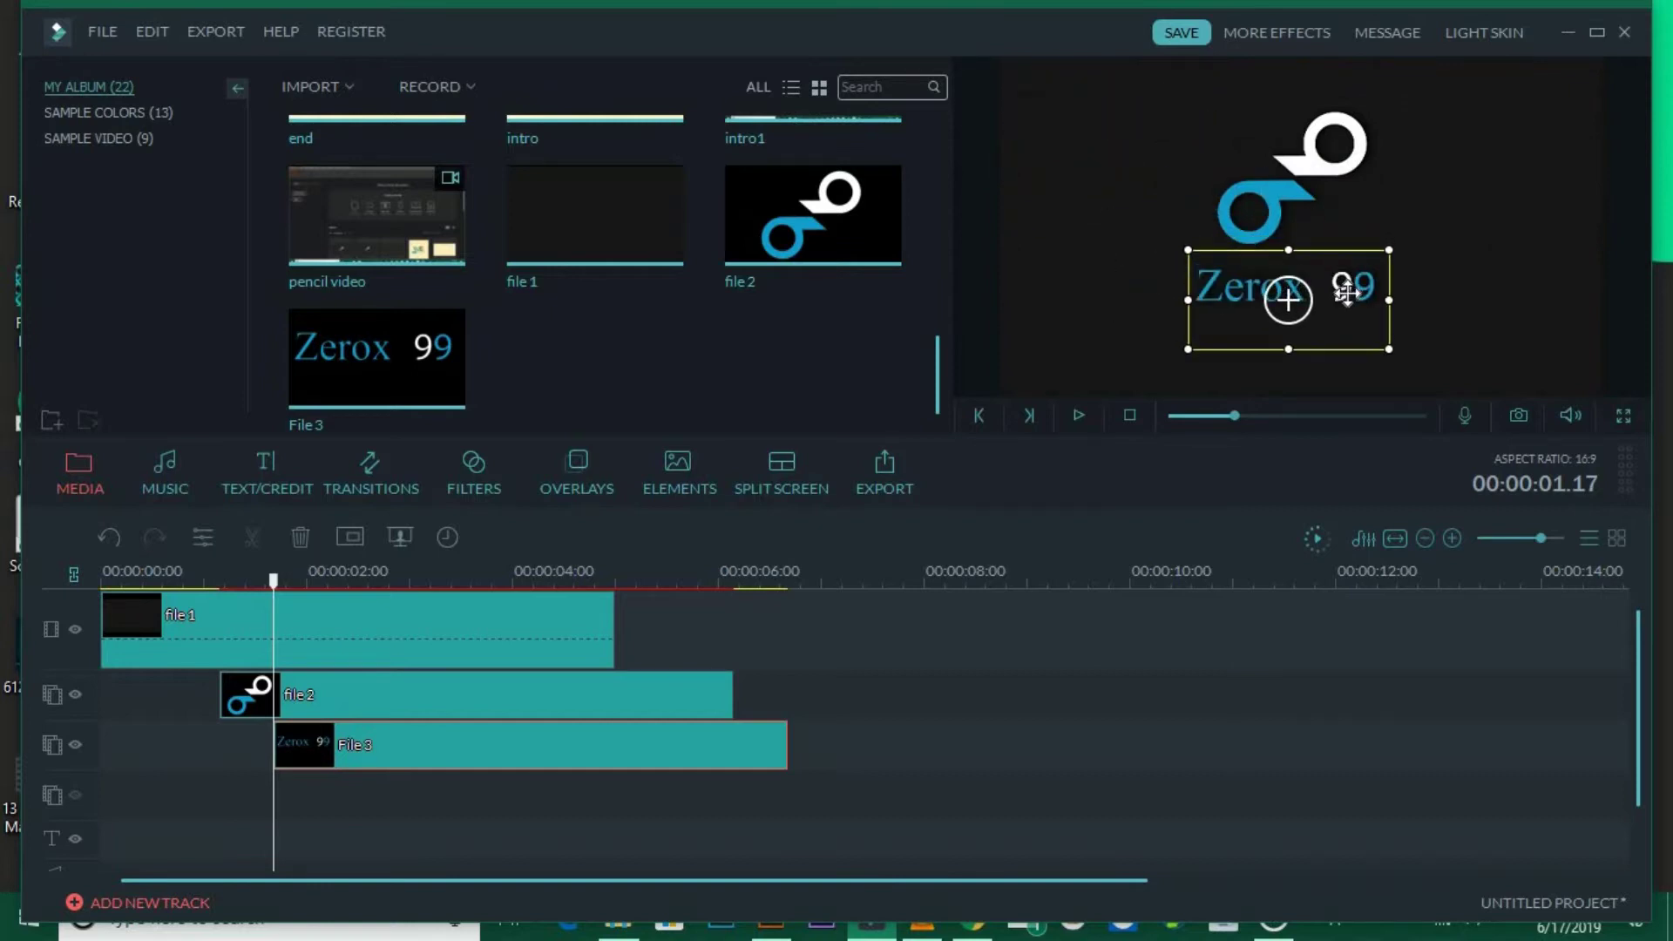
click(1311, 142)
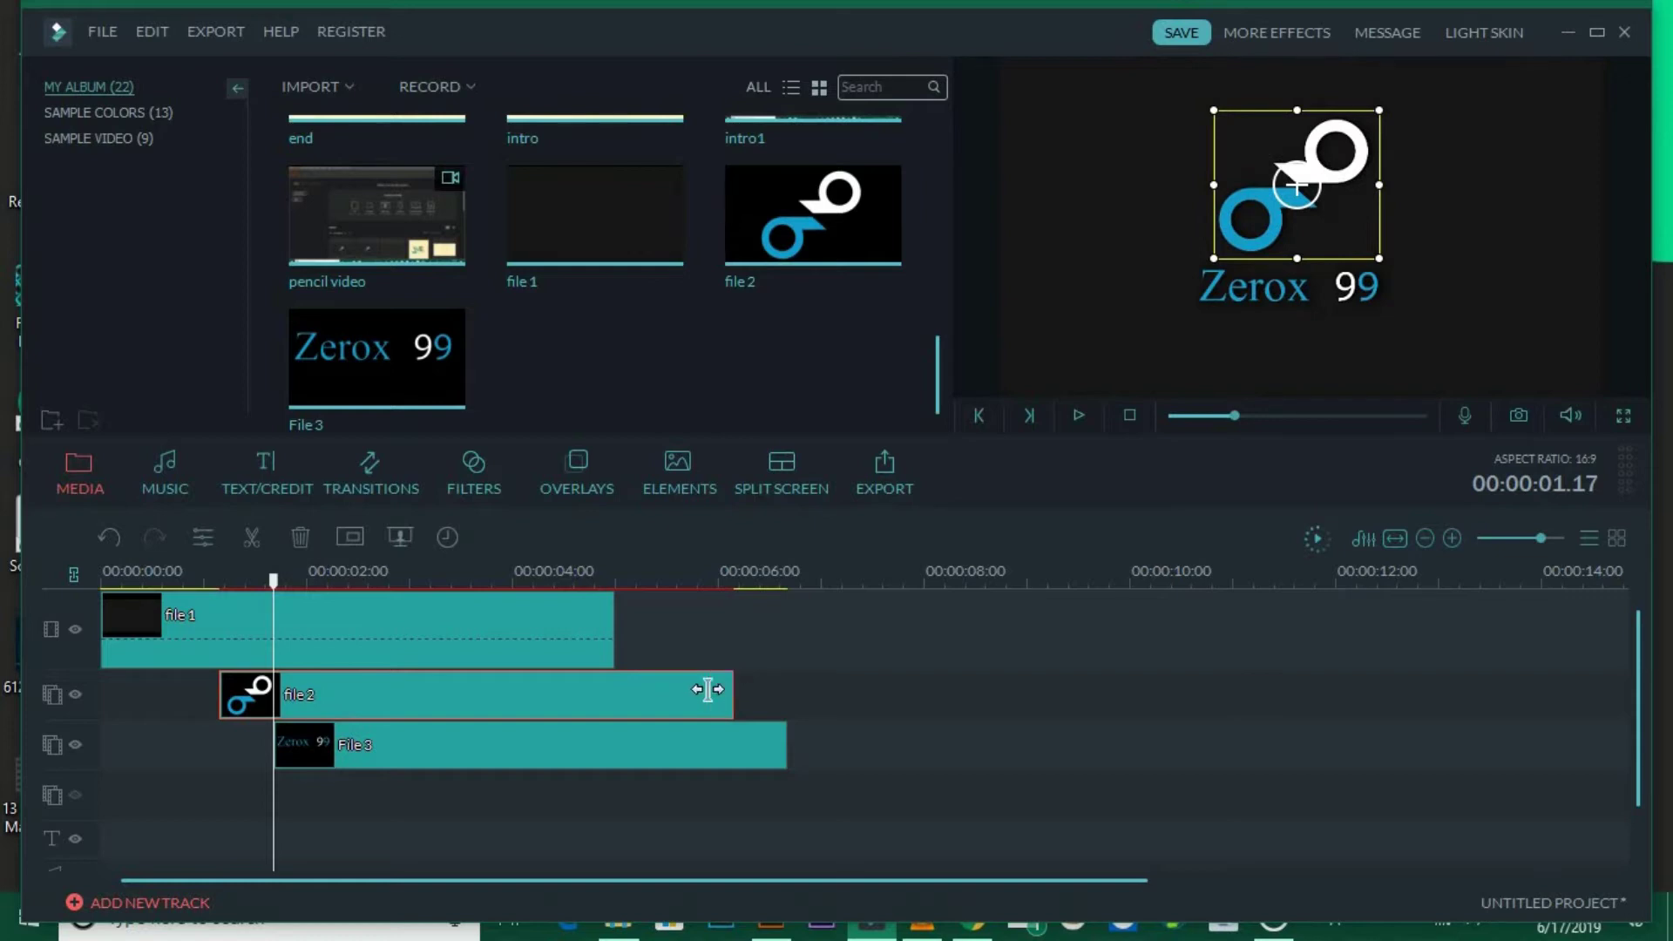
Trim the file 2 clip to end with file 1, and shorten File 3 to end at about 4.5 seconds
drag(708, 690, 616, 693)
click(780, 745)
drag(738, 746, 566, 745)
click(105, 582)
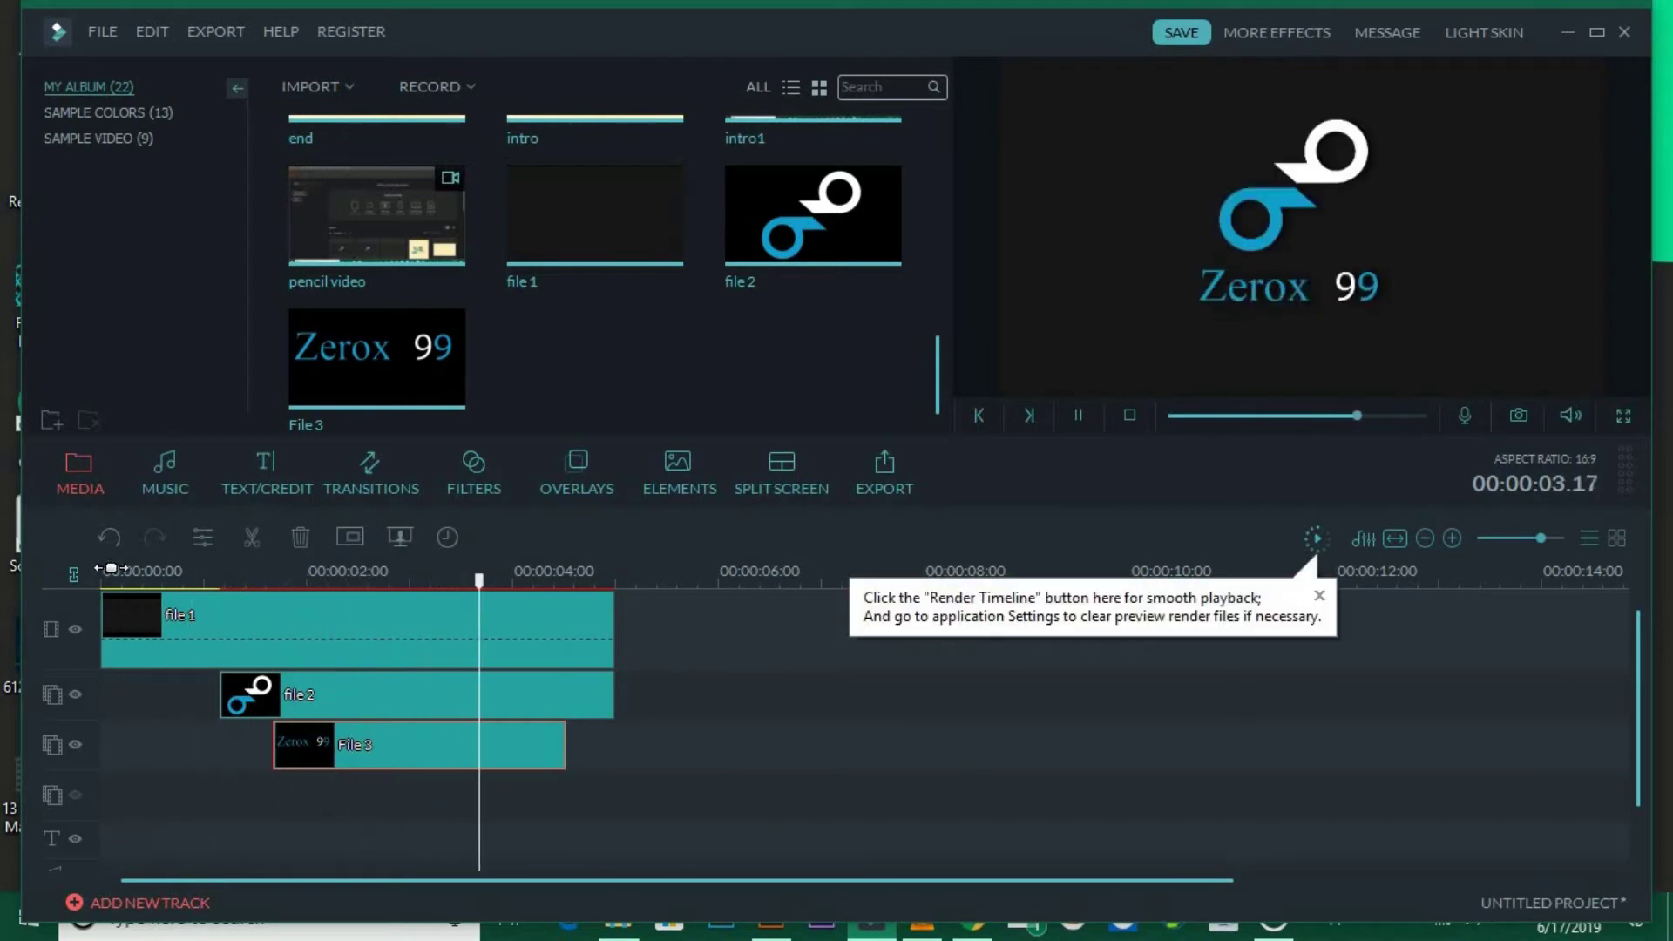
click(111, 575)
Apply the Fade Zoom Out motion to the file 2 logo clip after trying Fade Slide 2, and play it back
click(219, 579)
click(262, 694)
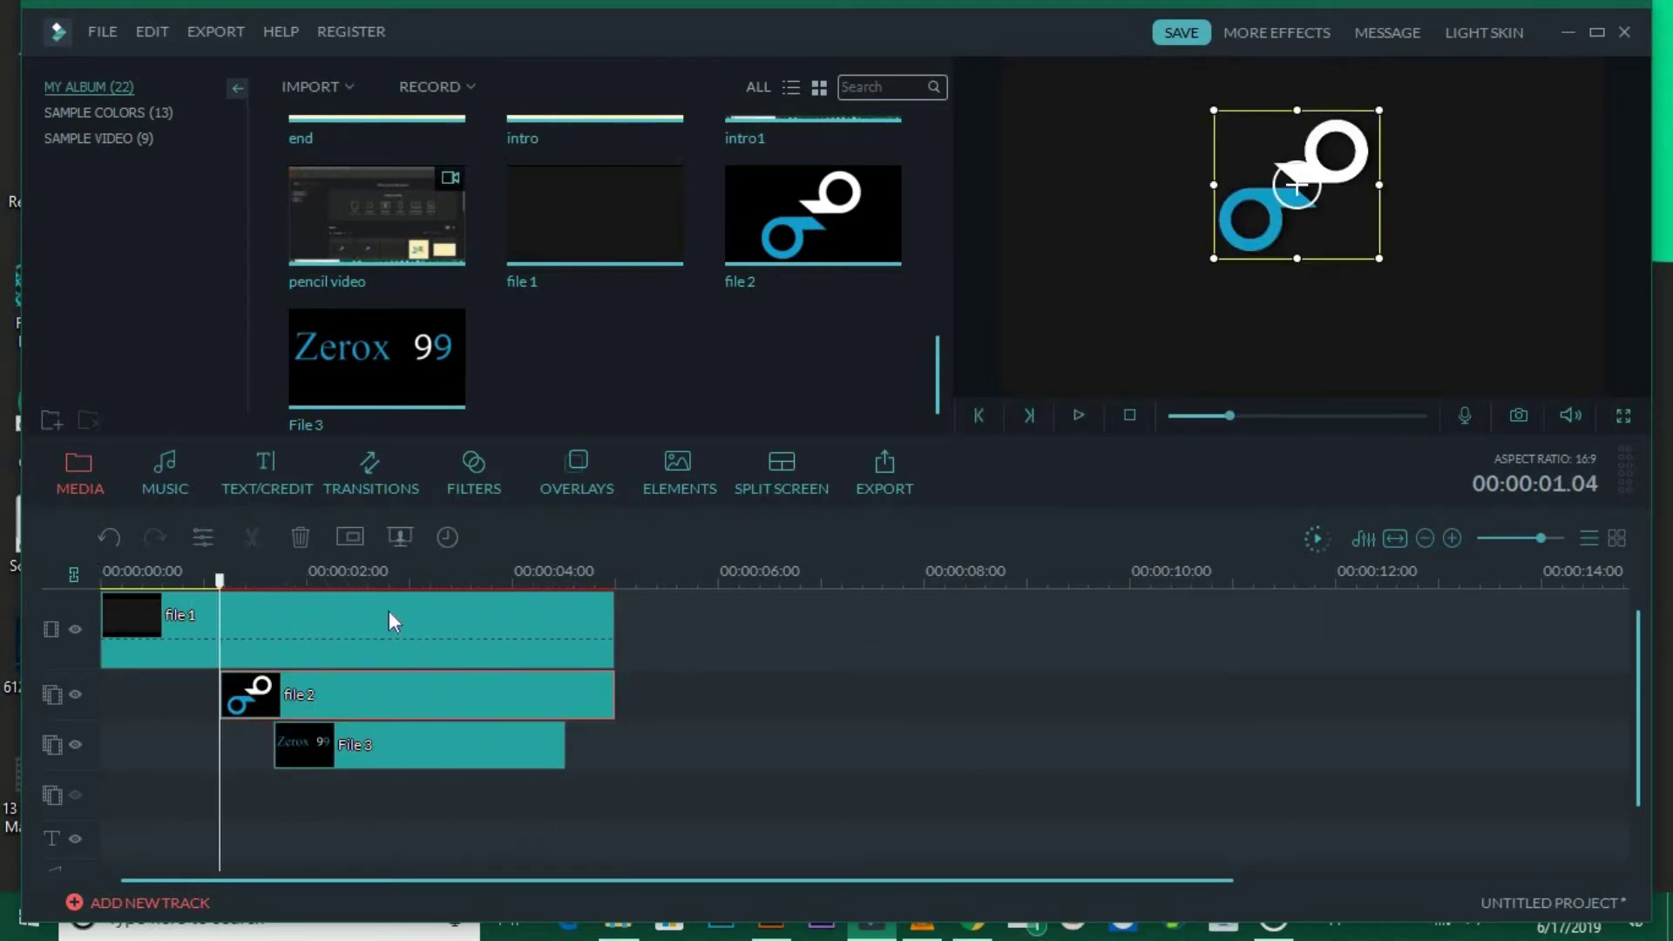
double_click(364, 703)
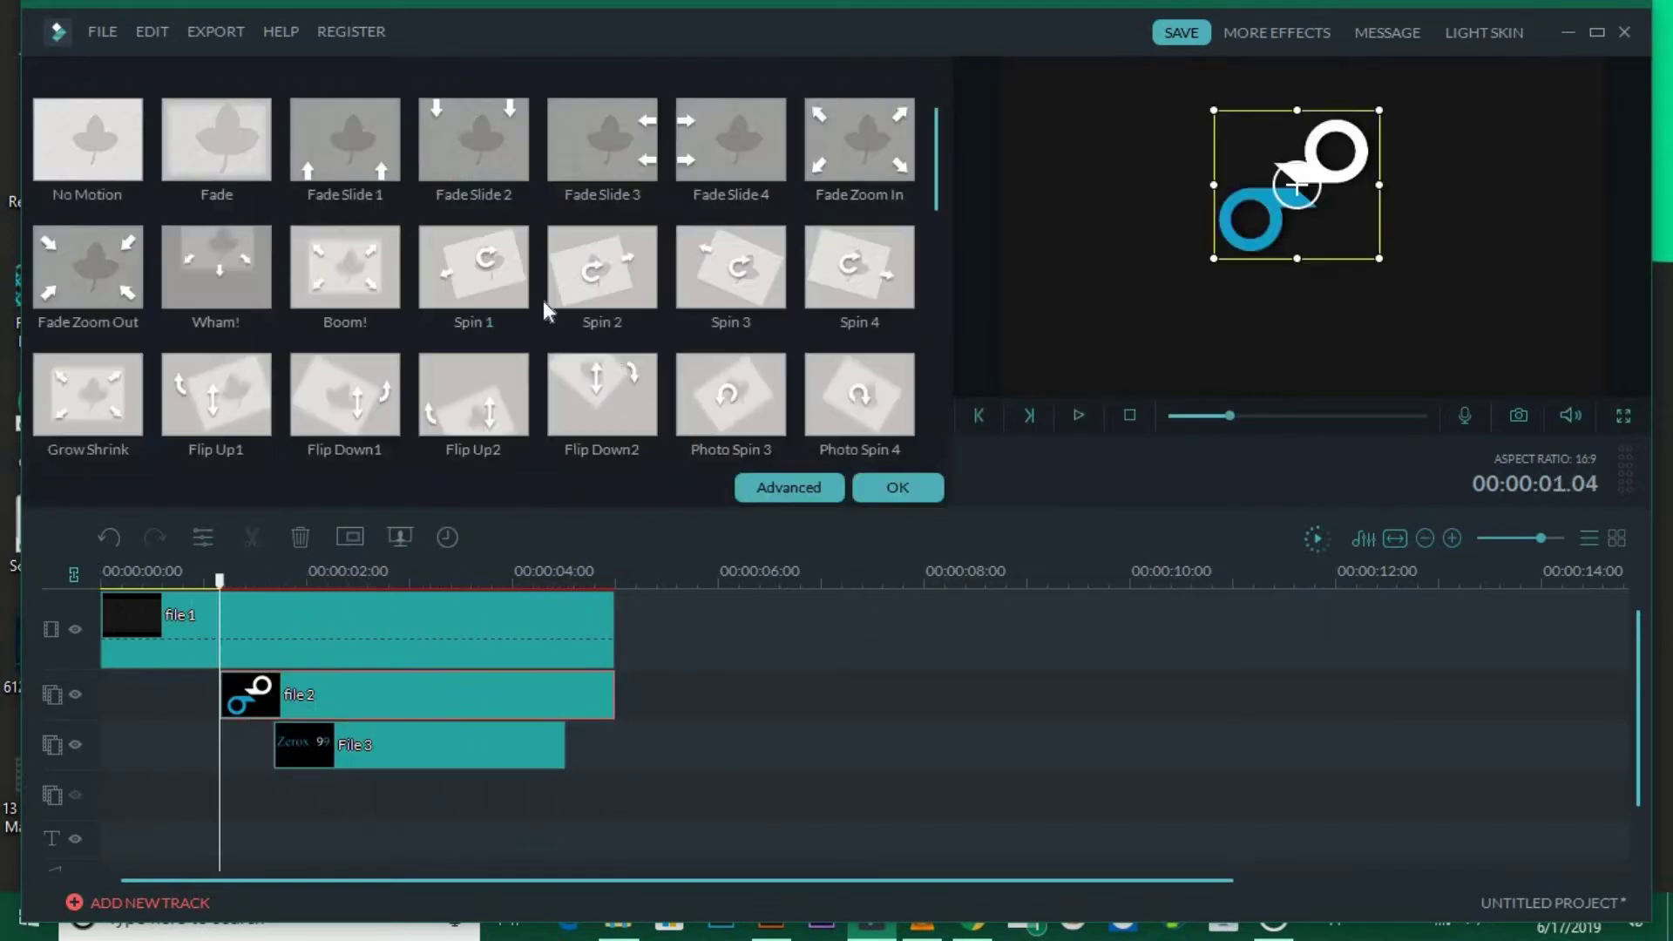
double_click(501, 159)
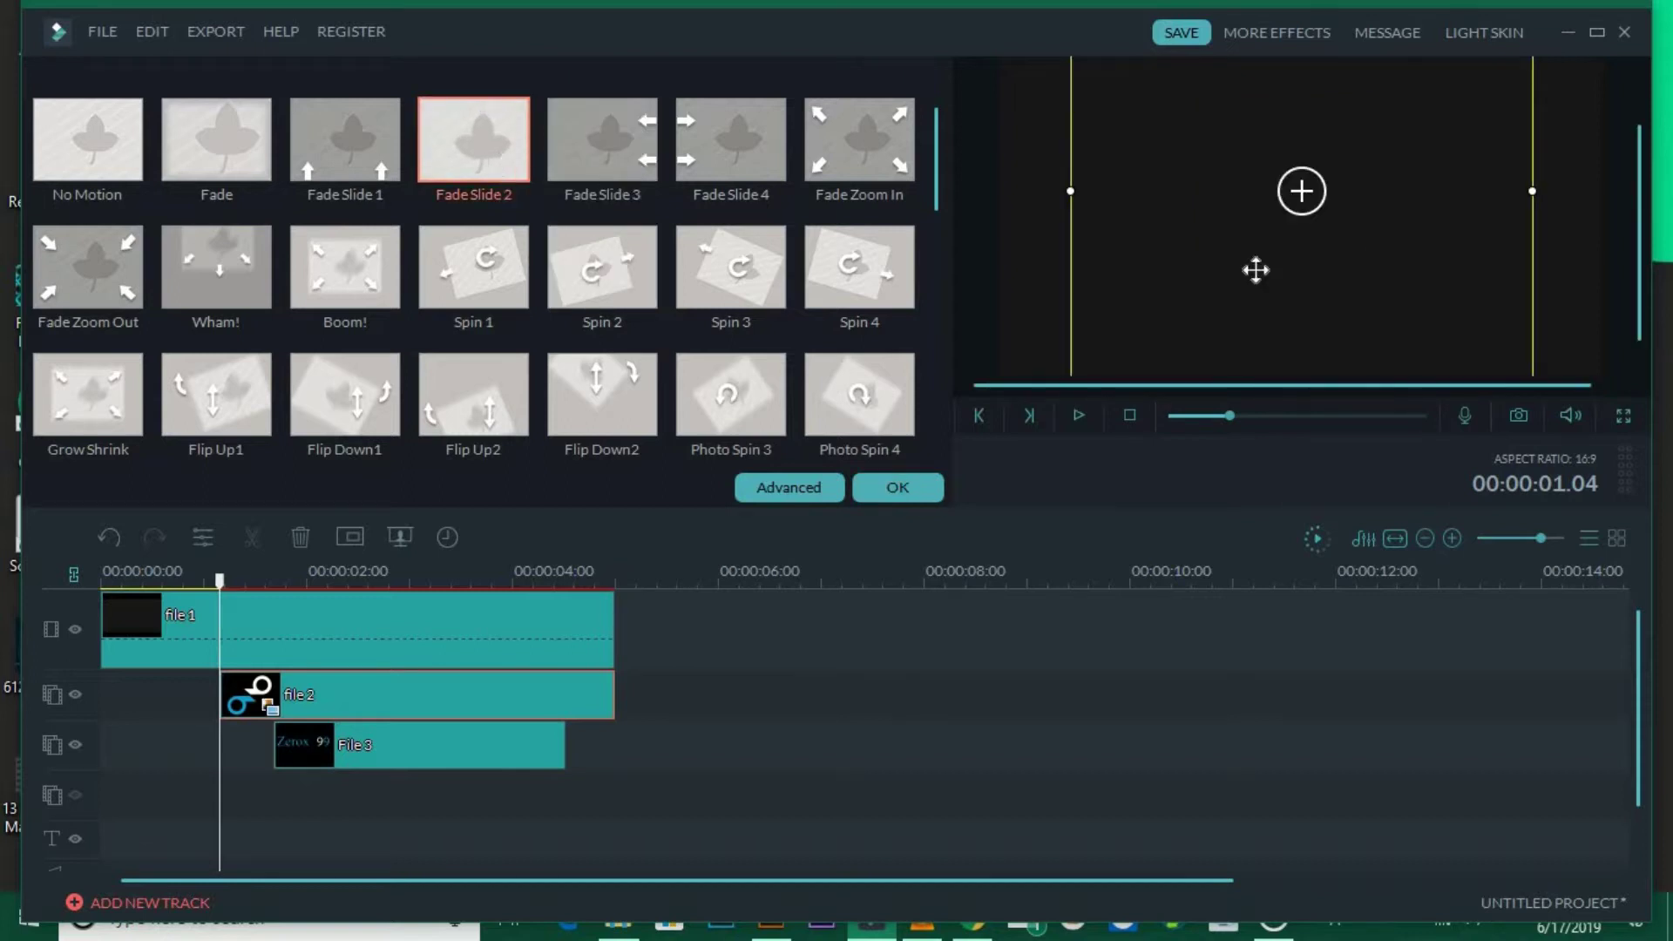
click(285, 577)
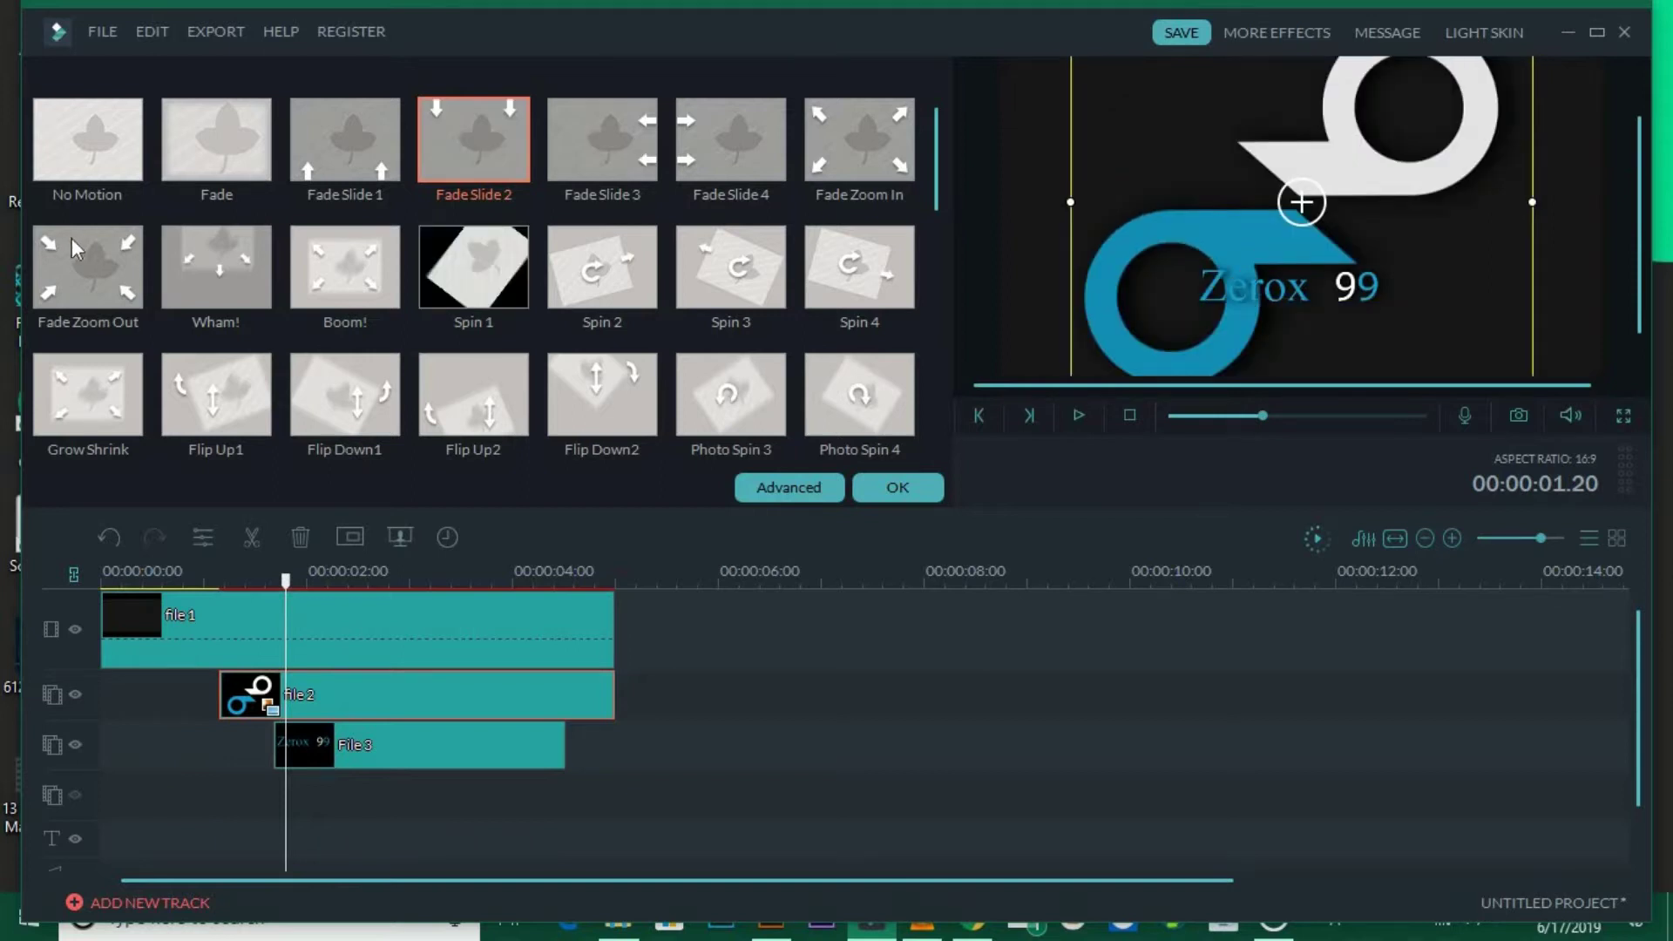
double_click(87, 266)
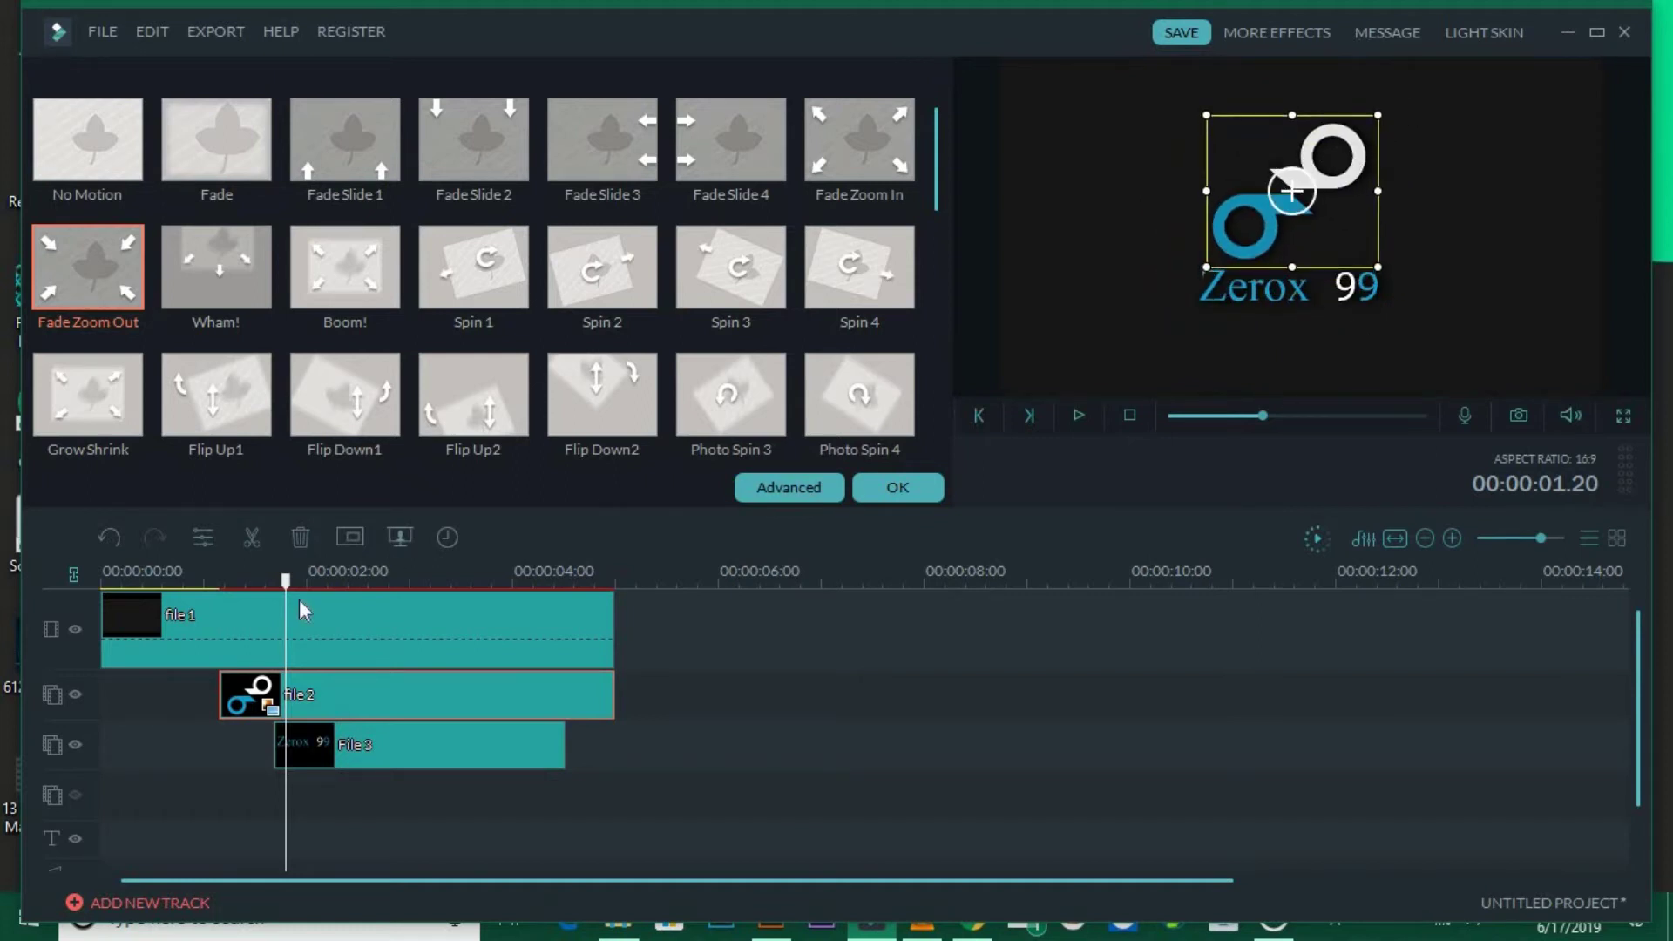
drag(280, 585, 206, 575)
key(space)
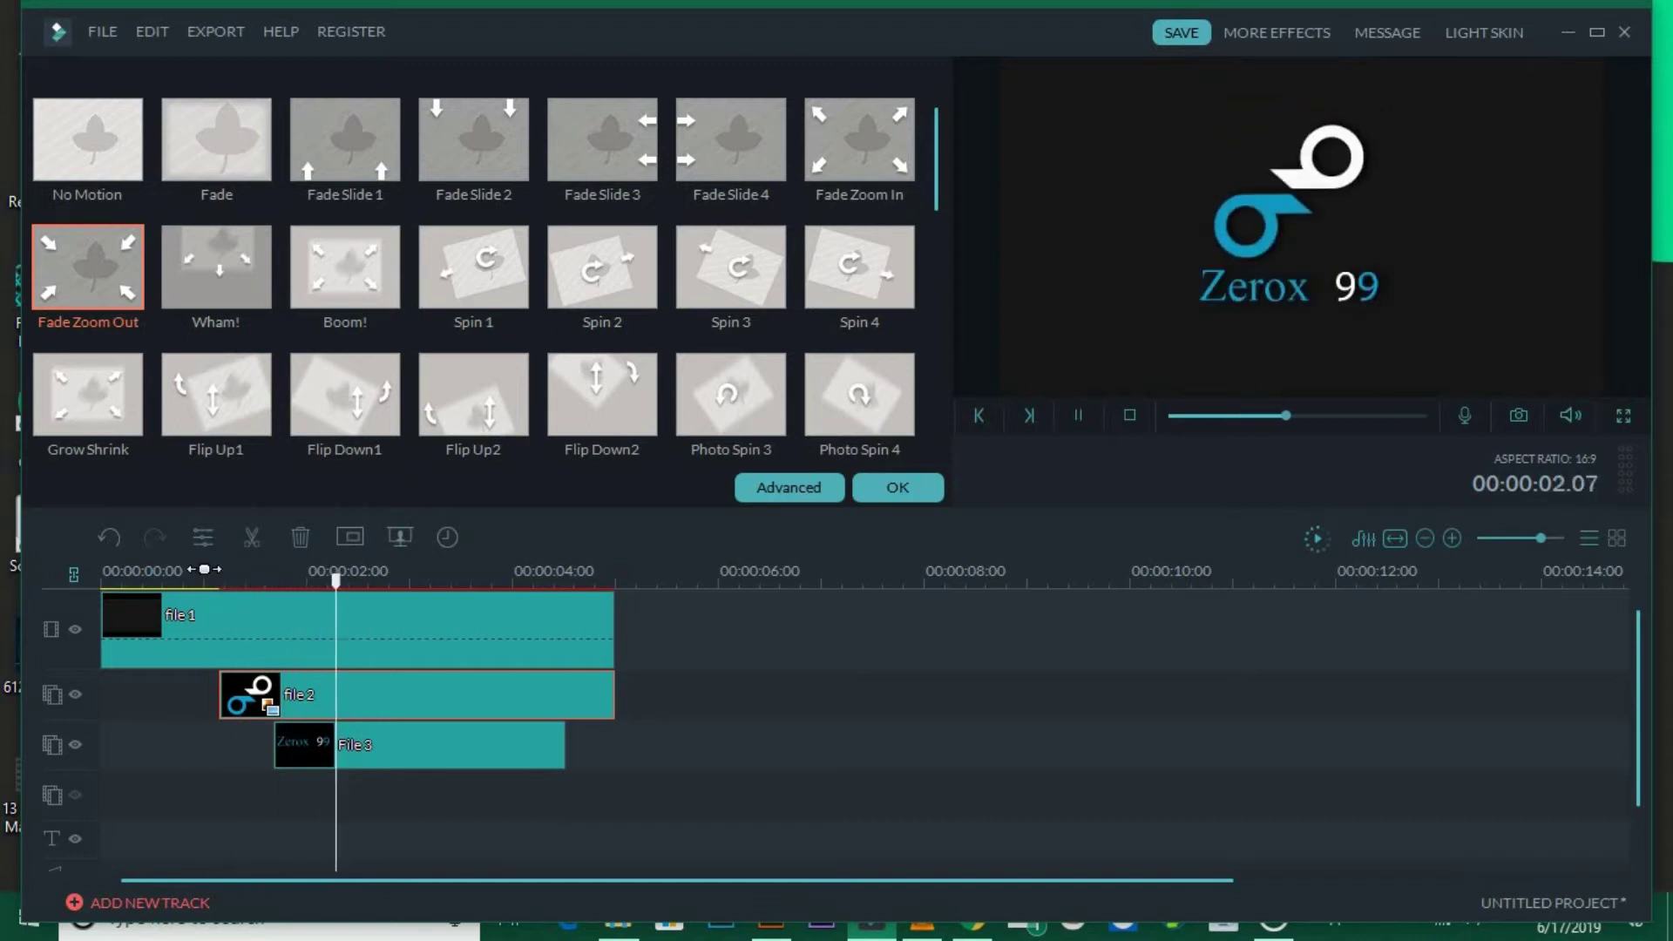
Apply the Grow Shrink motion to the File 3 text clip after trying a bounce zoom and Zoom in 1
click(378, 744)
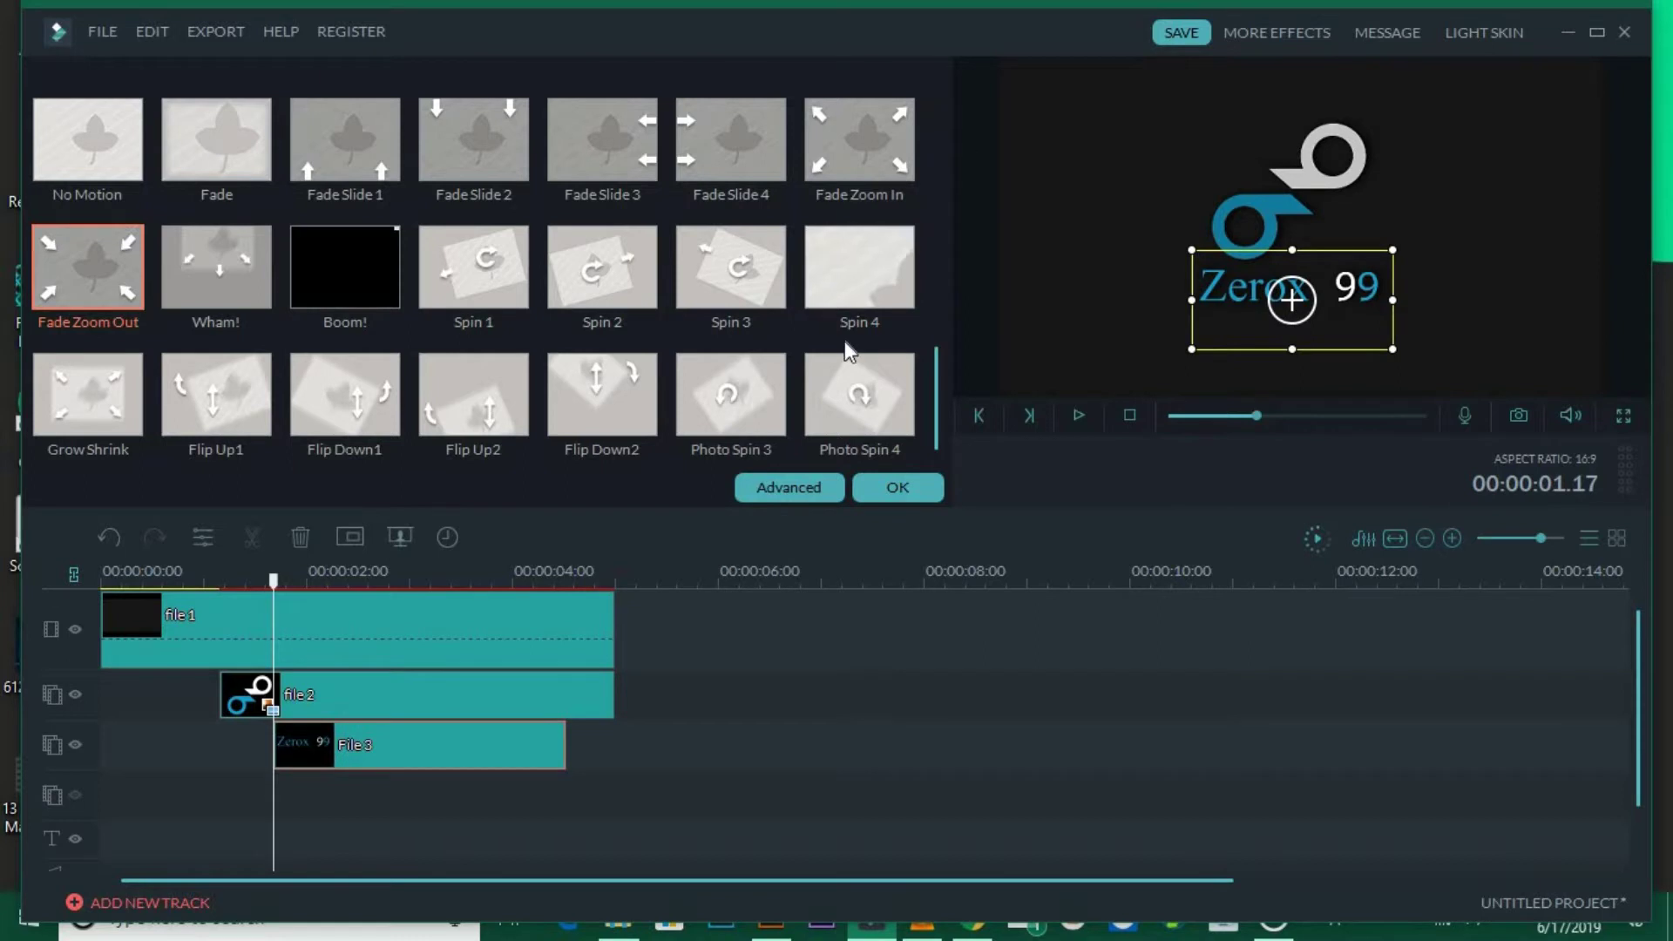
scroll(106, 308, down, 5)
click(865, 286)
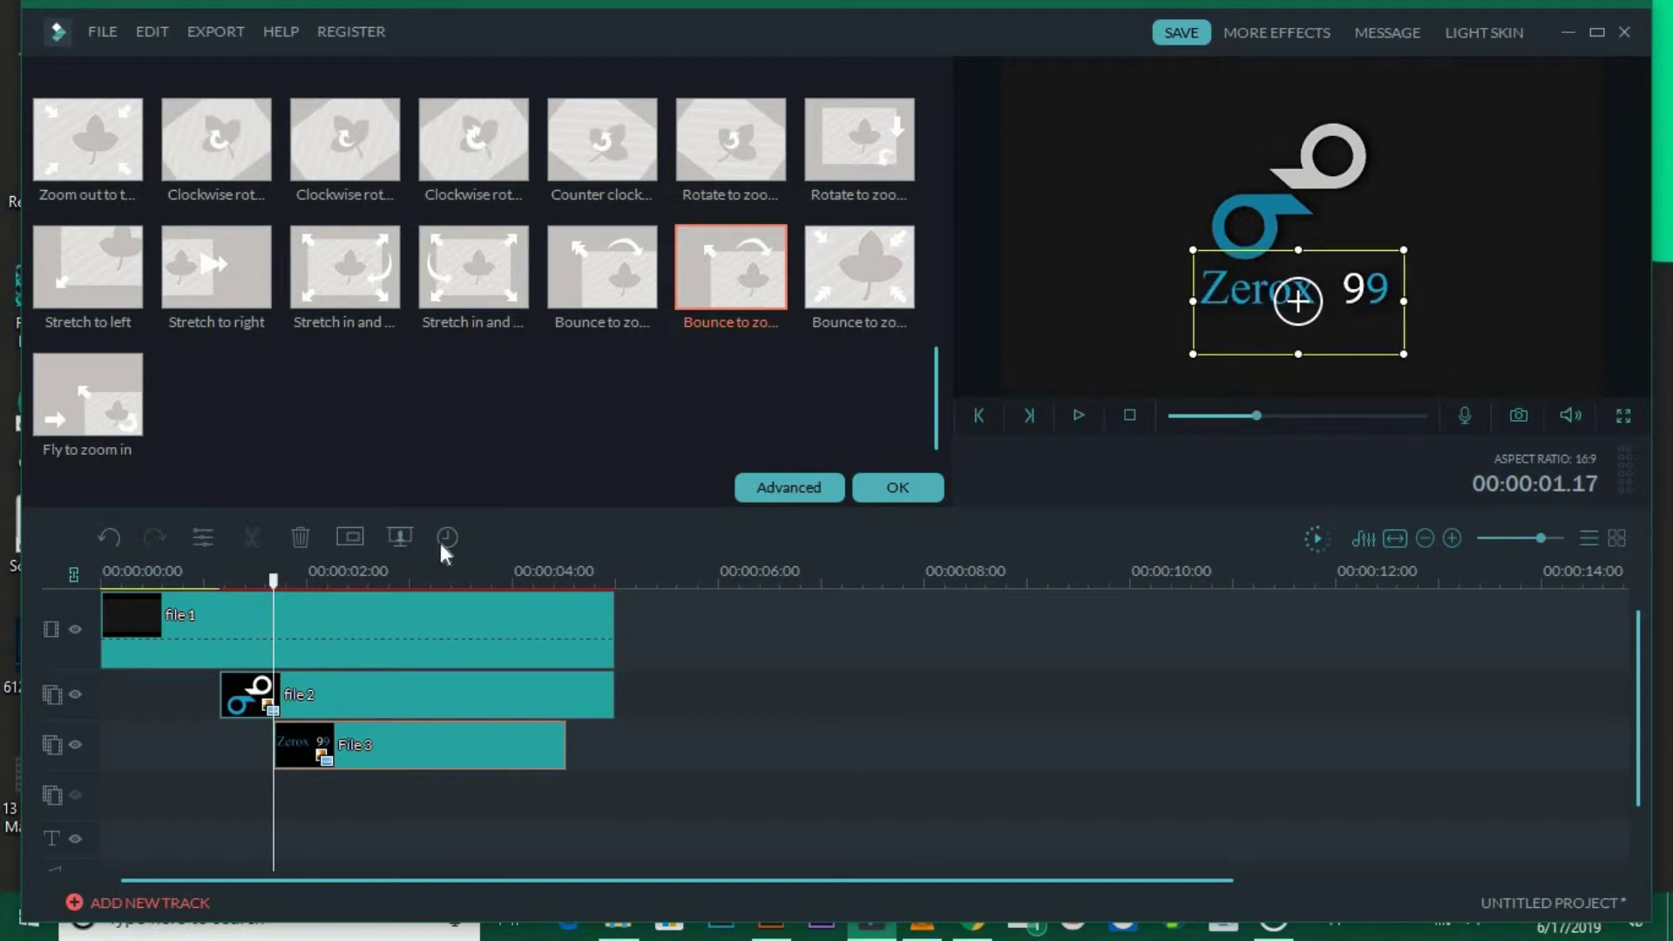
key(space)
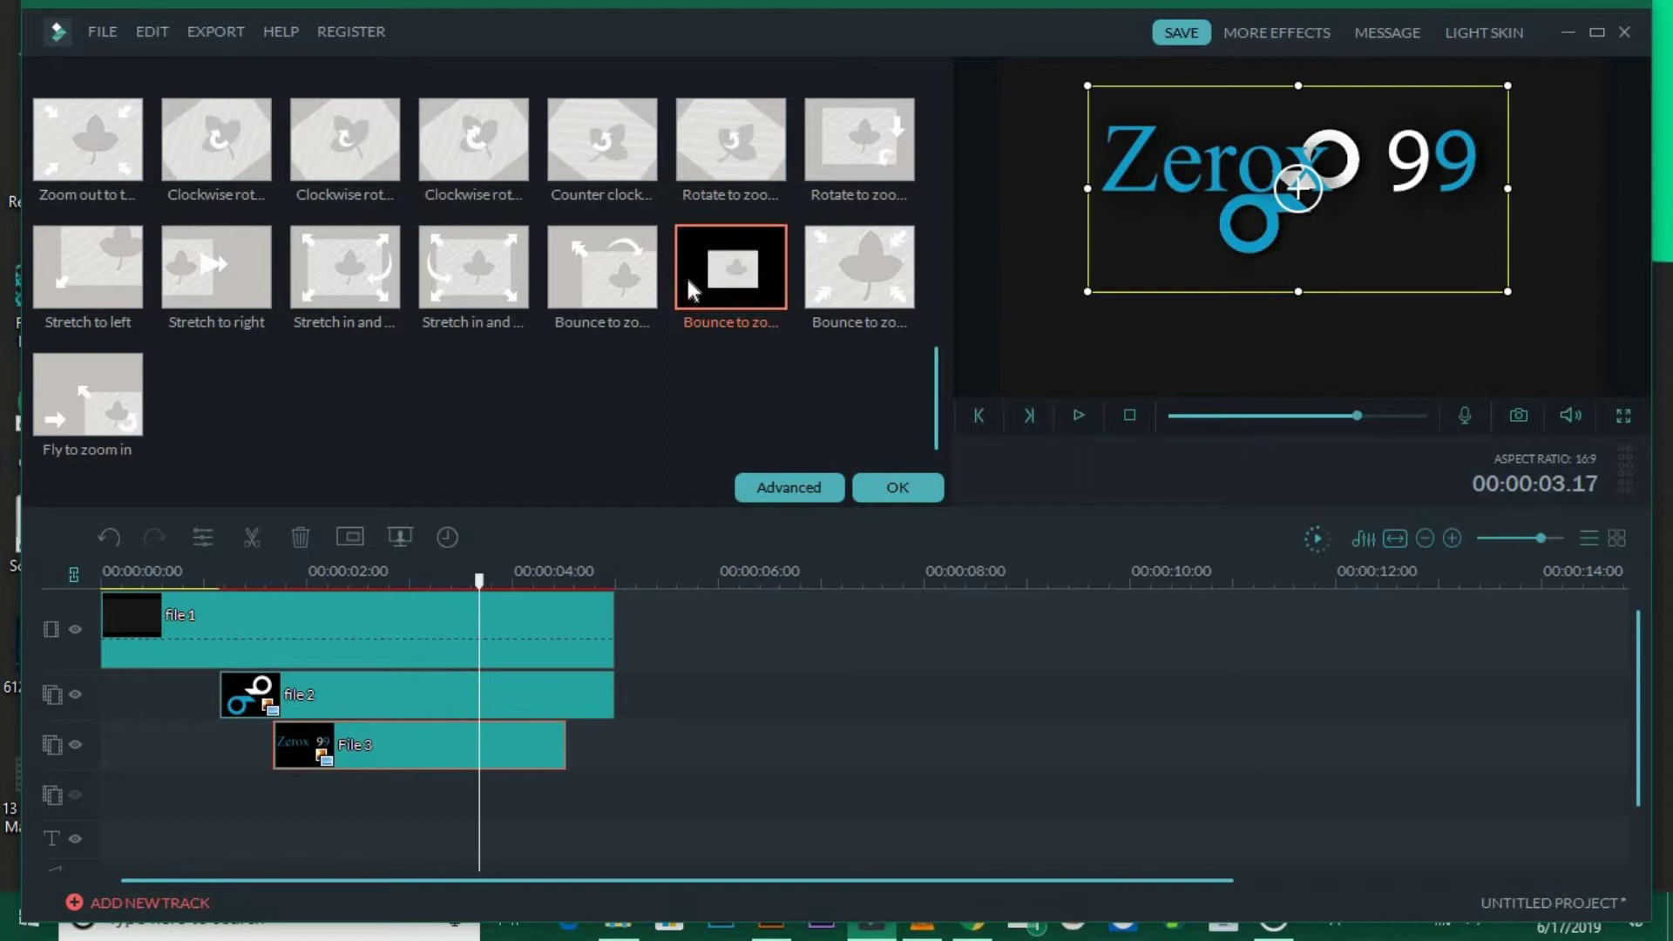
scroll(687, 274, up, 3)
click(334, 170)
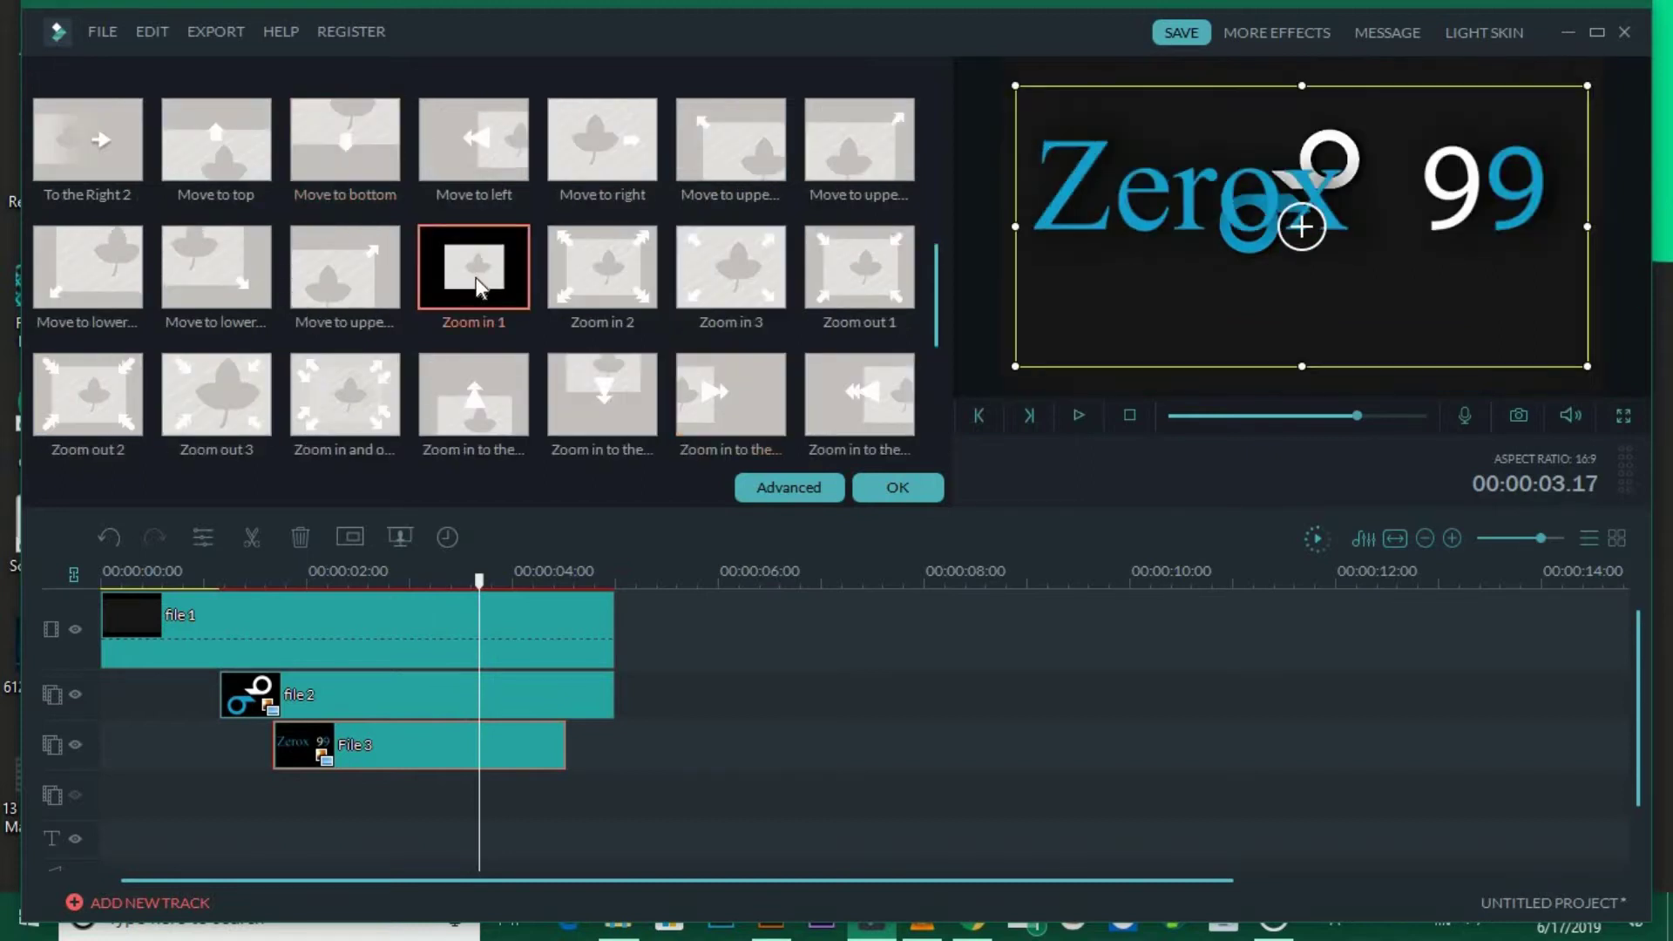
scroll(174, 280, up, 5)
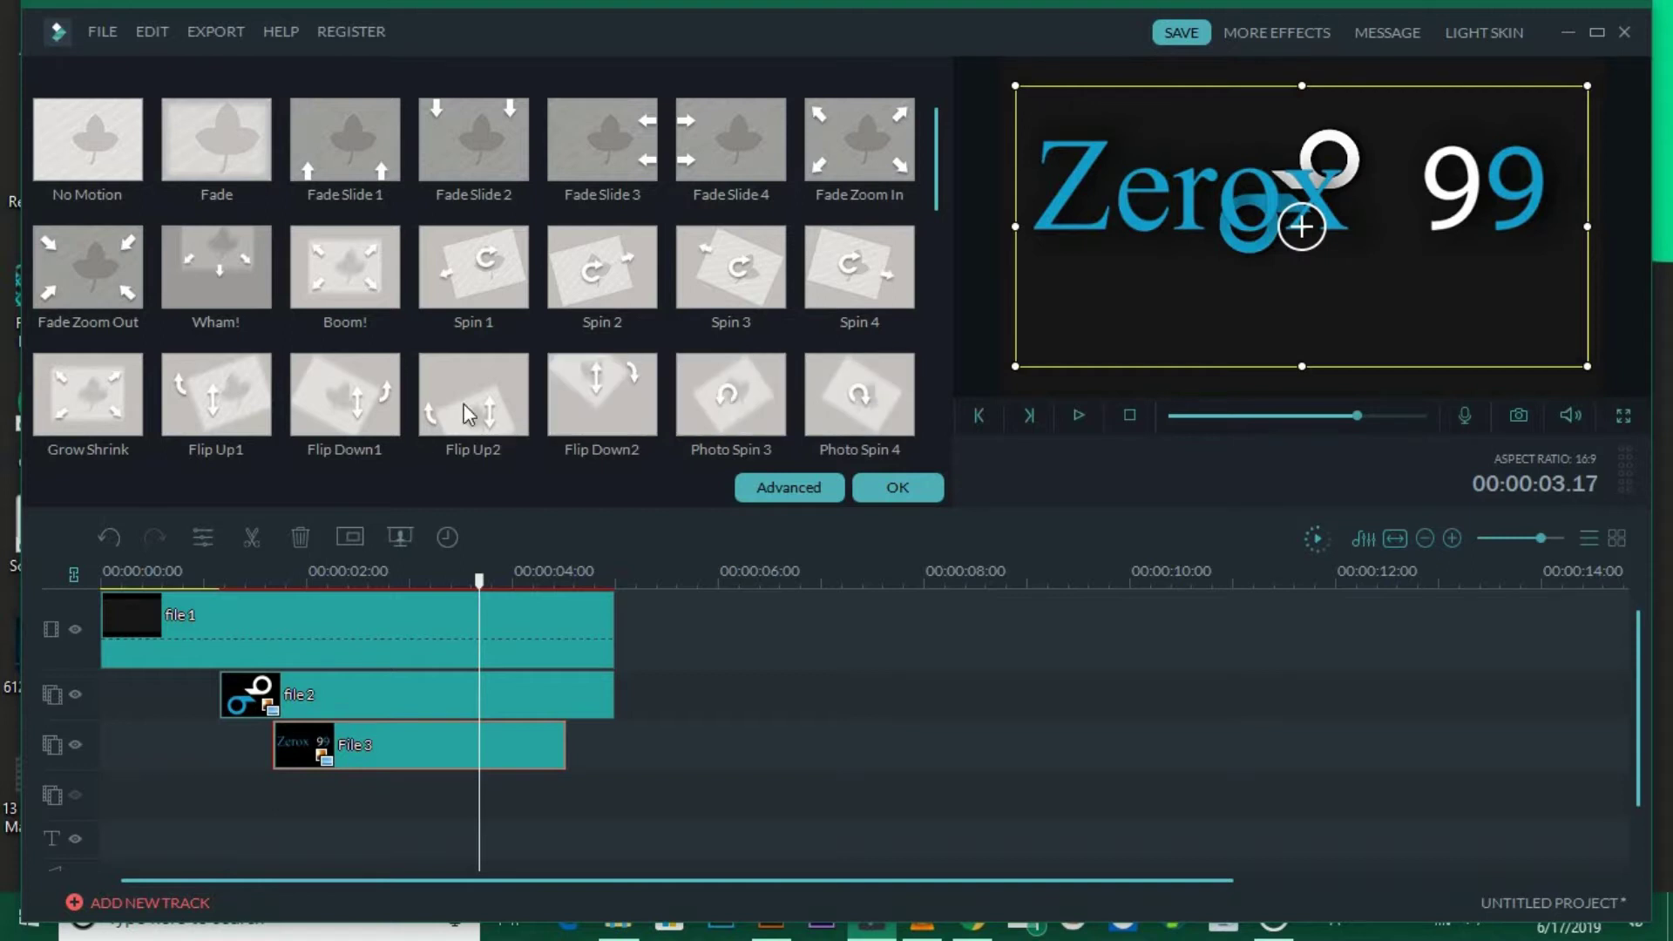
click(134, 390)
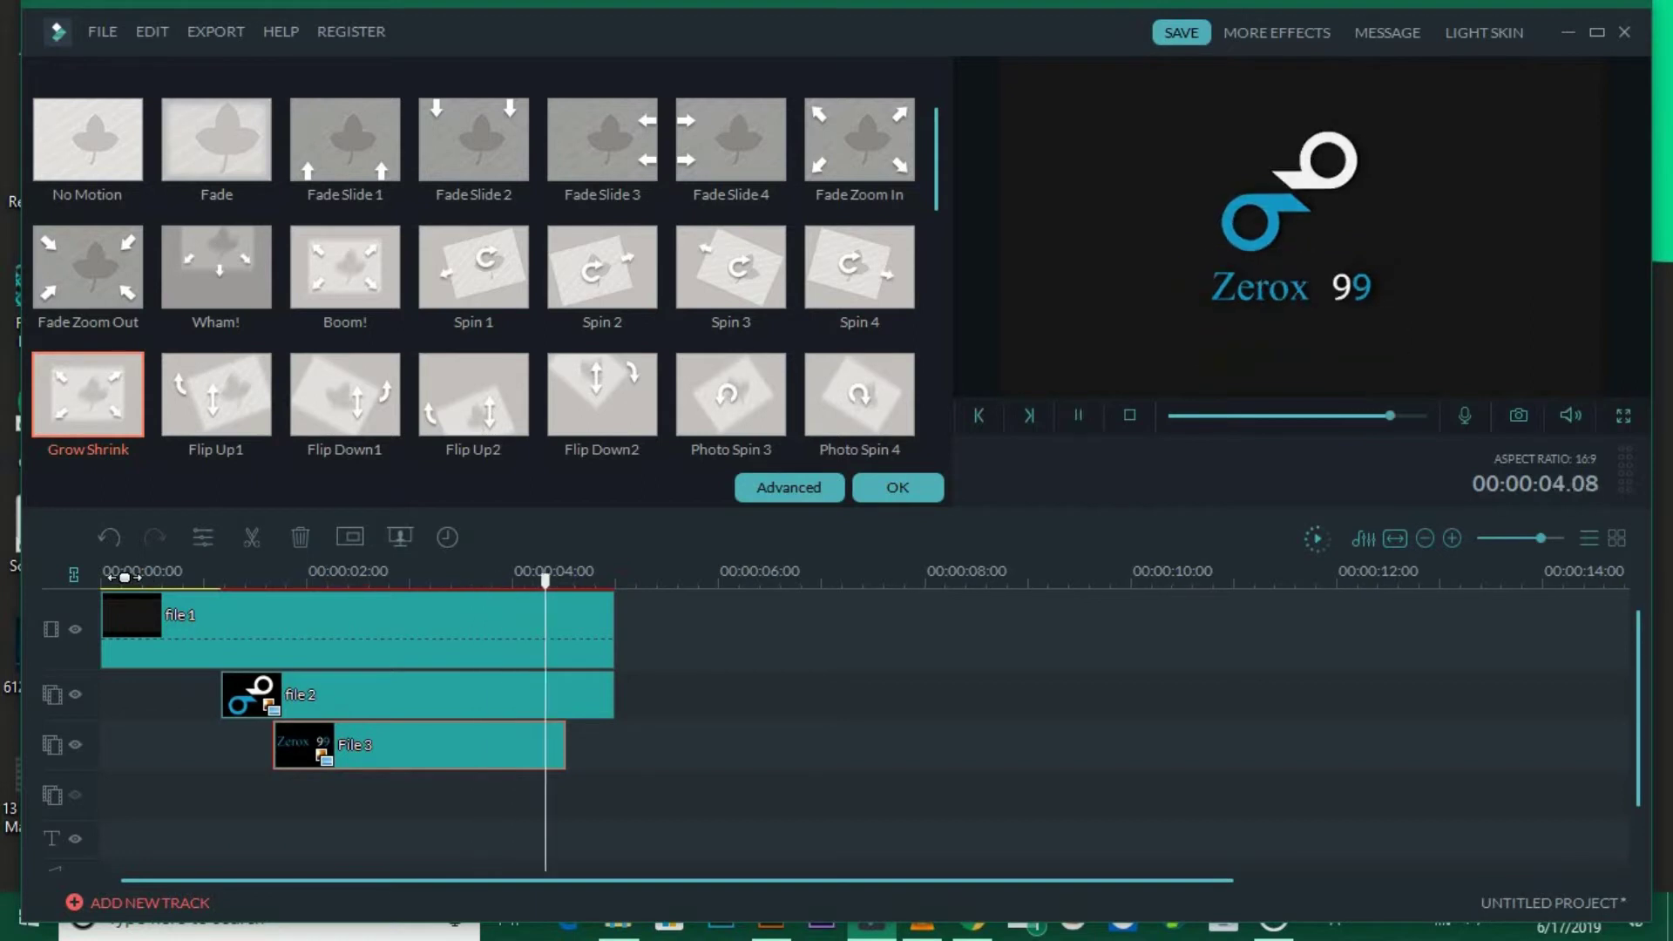
key(space)
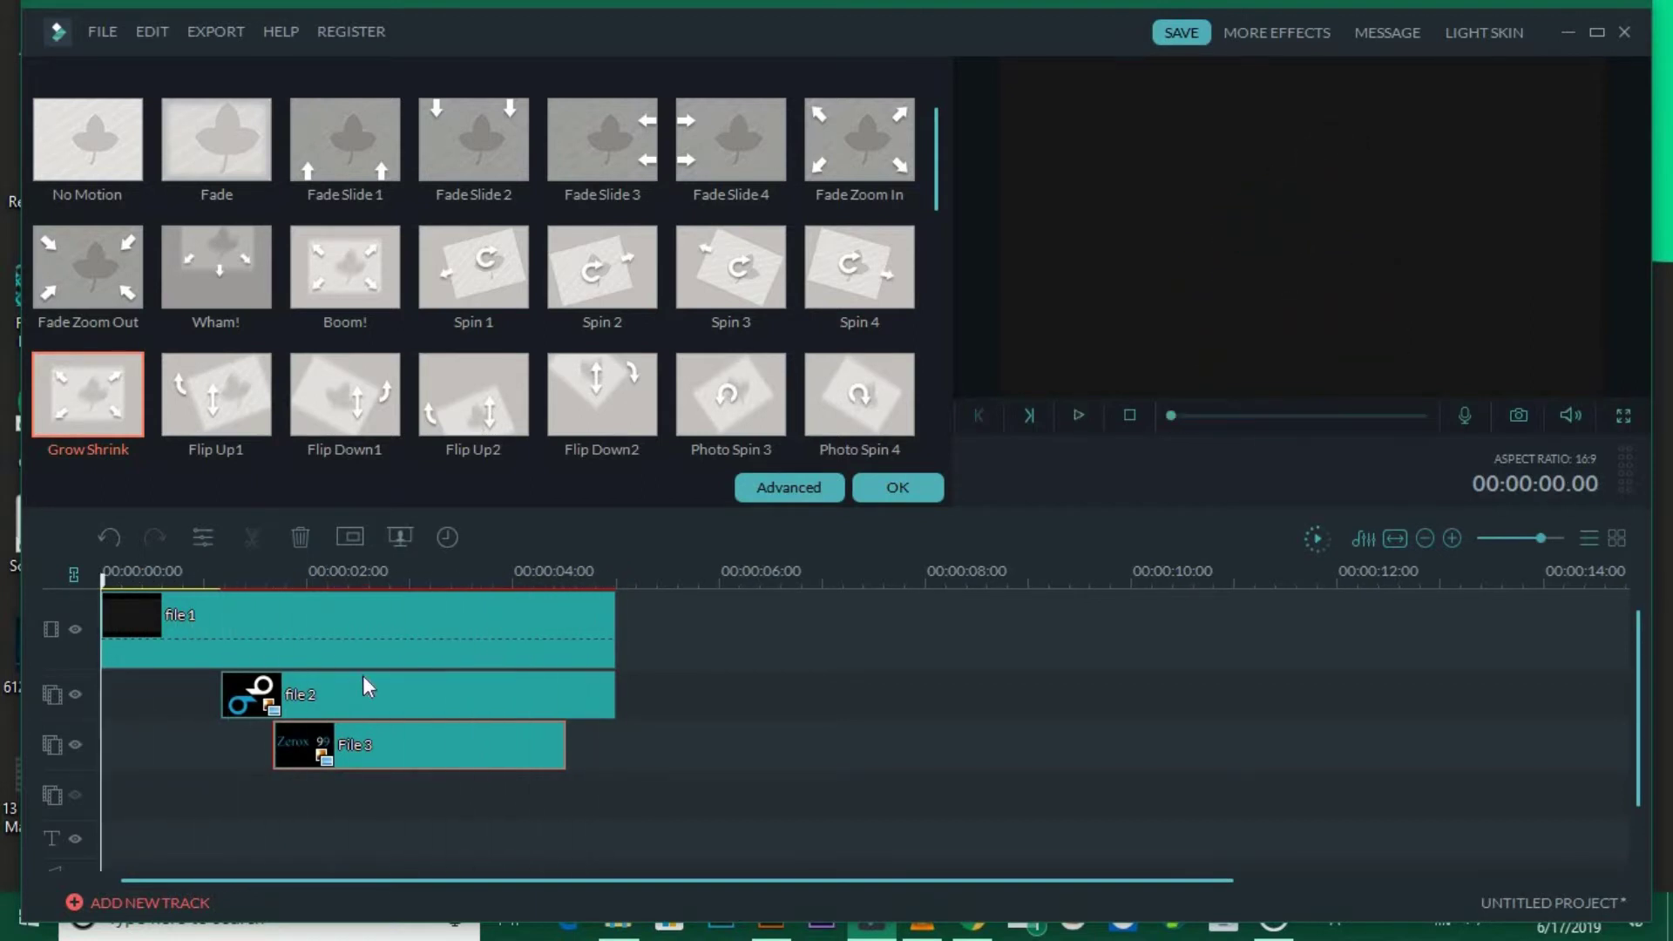
click(896, 490)
Examine the transitions, several filter categories such as Fashion, and the full filter list for an effect suited to the logo intro
click(372, 467)
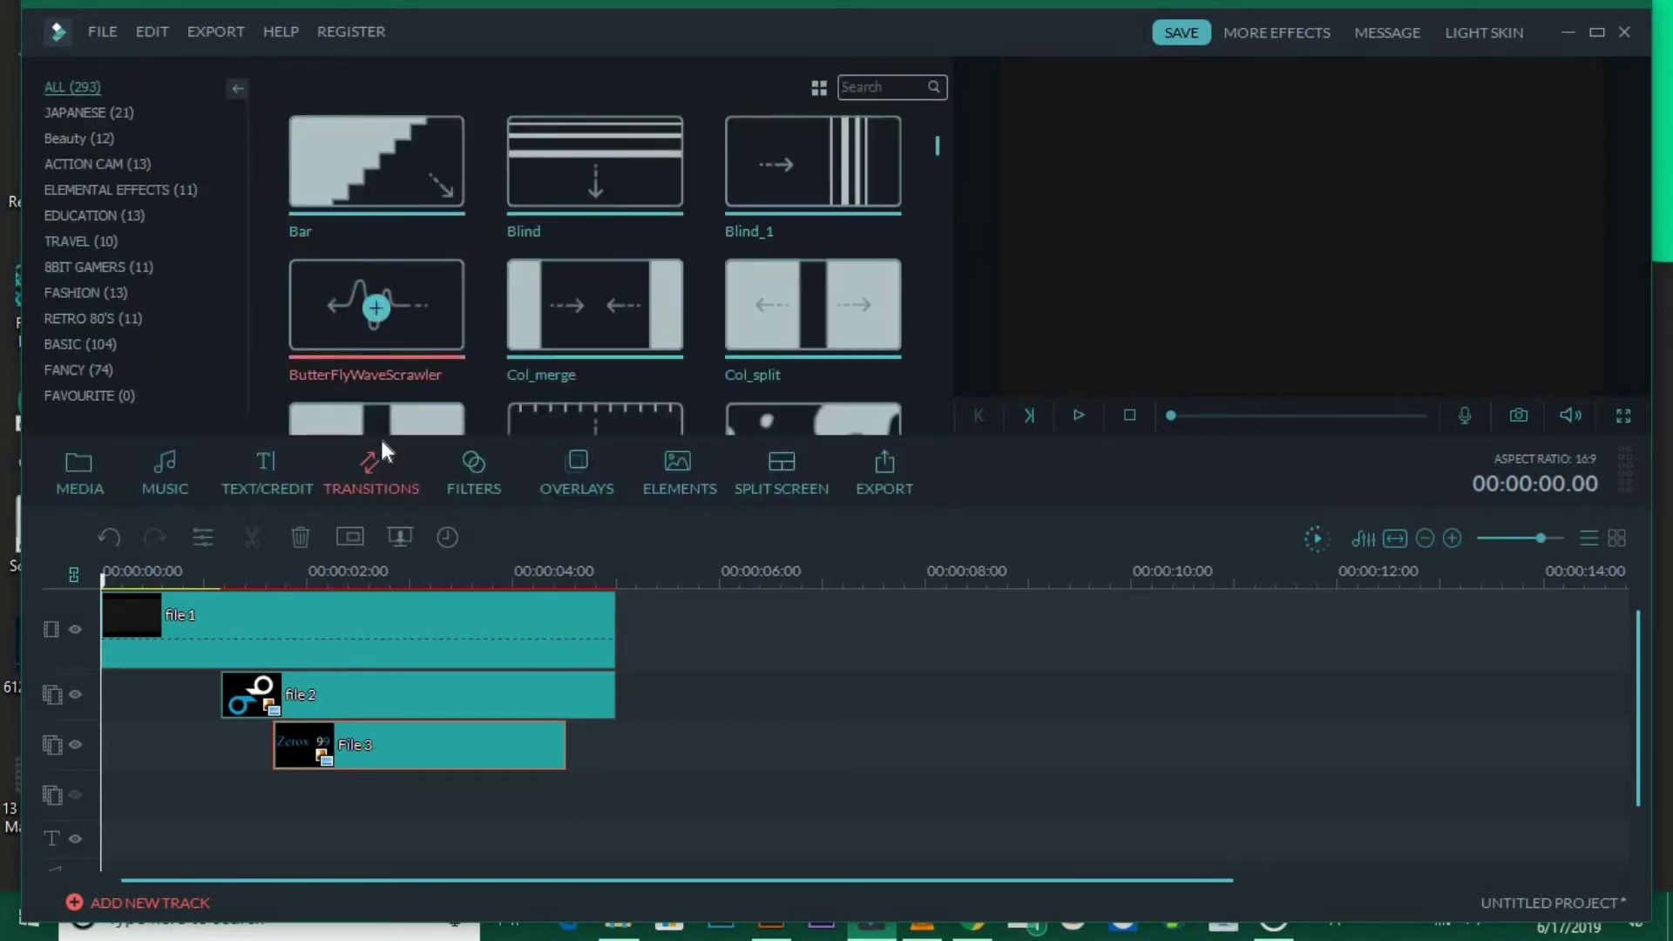
click(466, 464)
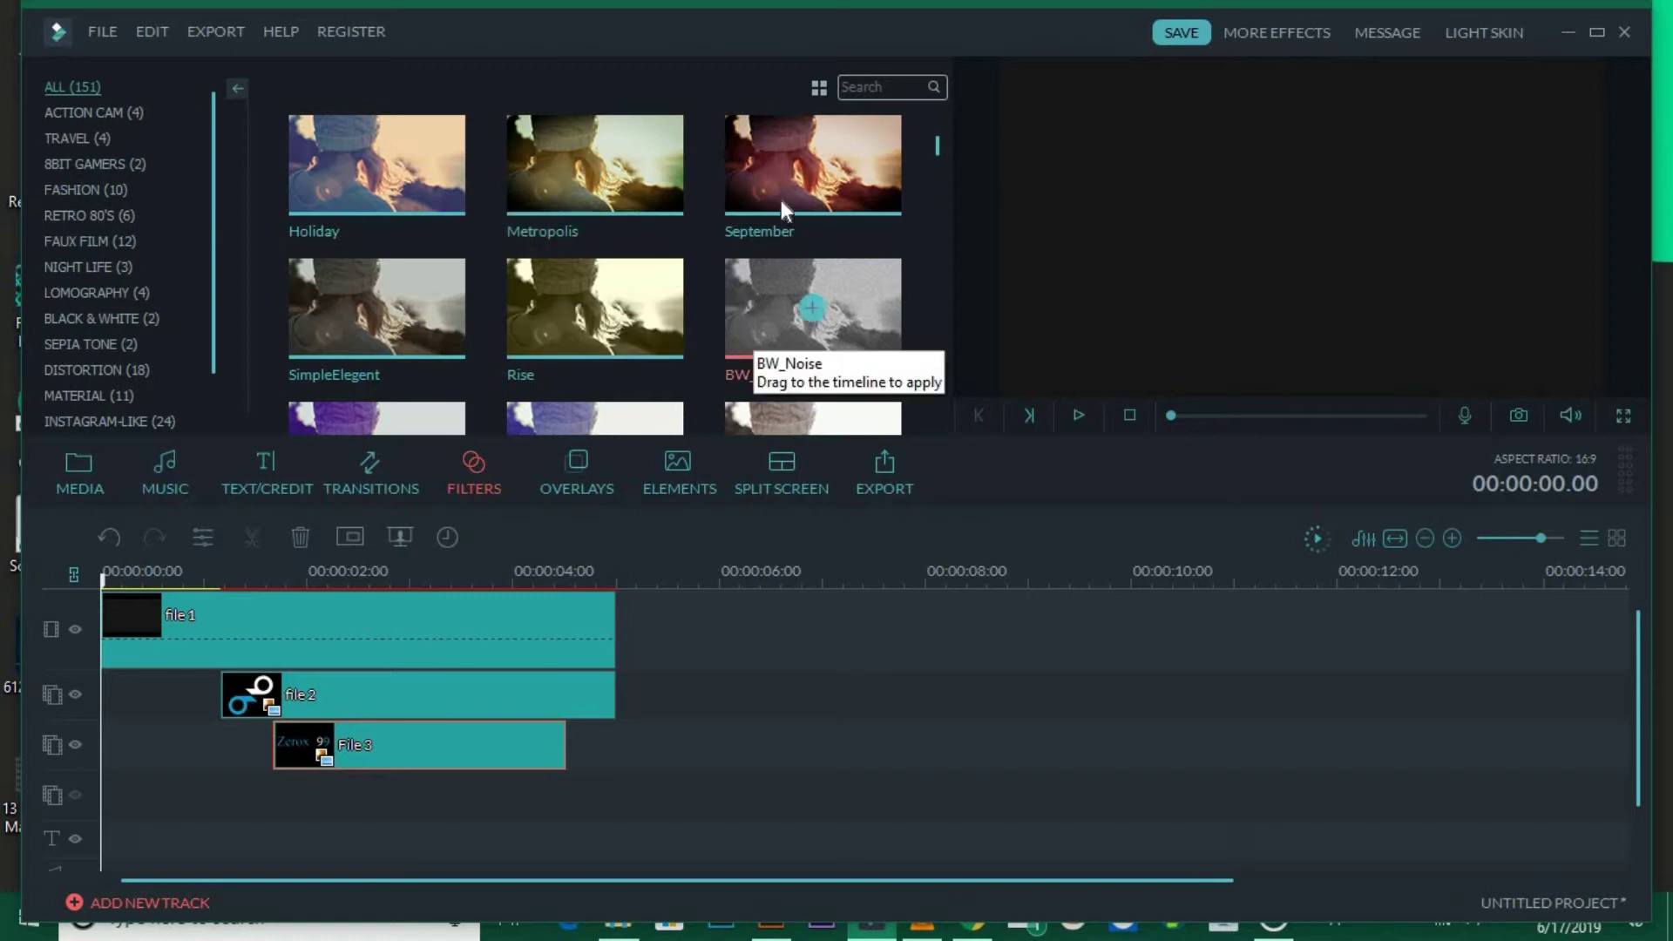
click(87, 137)
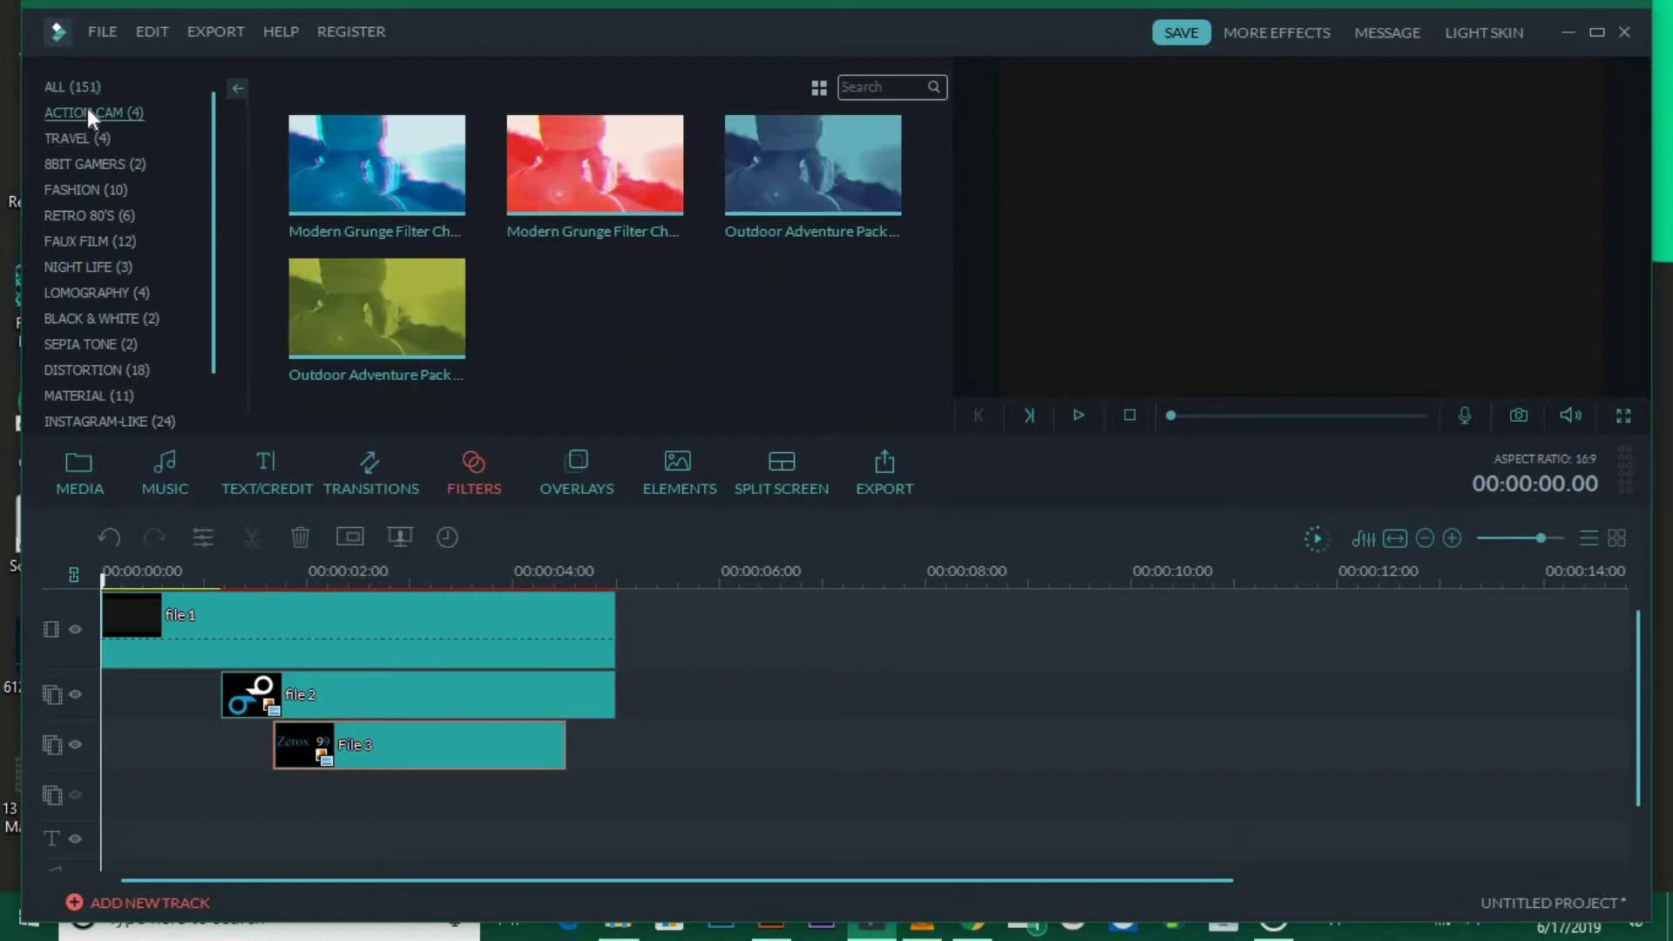
click(92, 164)
click(97, 188)
scroll(463, 353, down, 2)
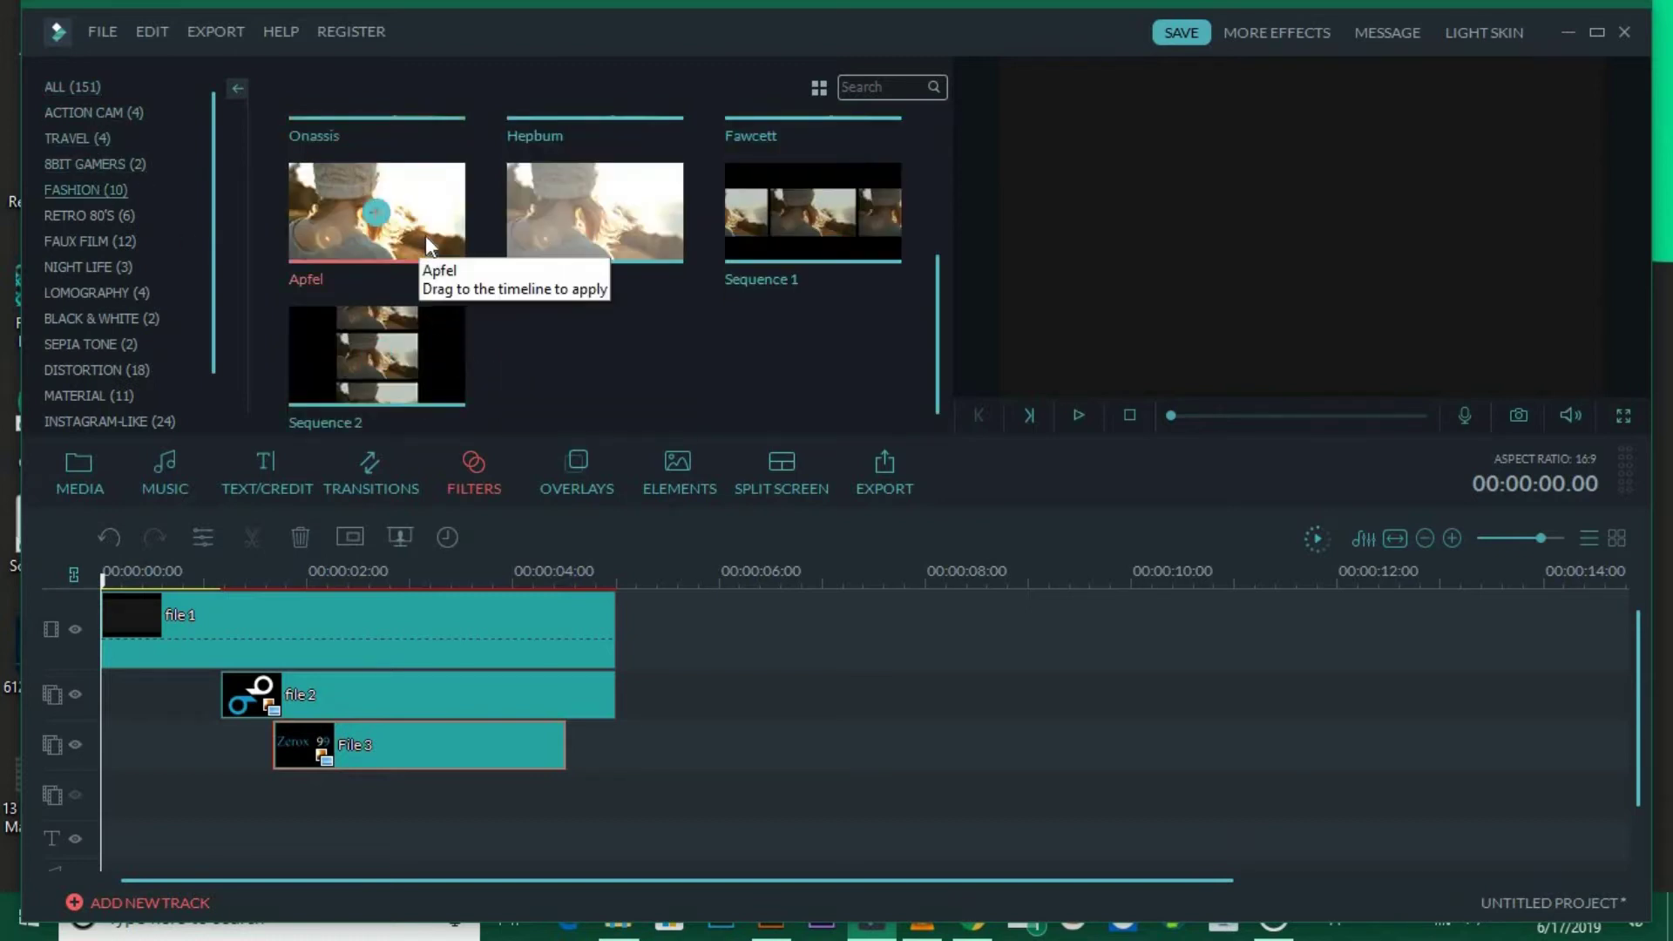
click(80, 213)
click(87, 87)
scroll(775, 318, down, 5)
click(639, 318)
click(766, 192)
click(650, 184)
scroll(623, 322, down, 2)
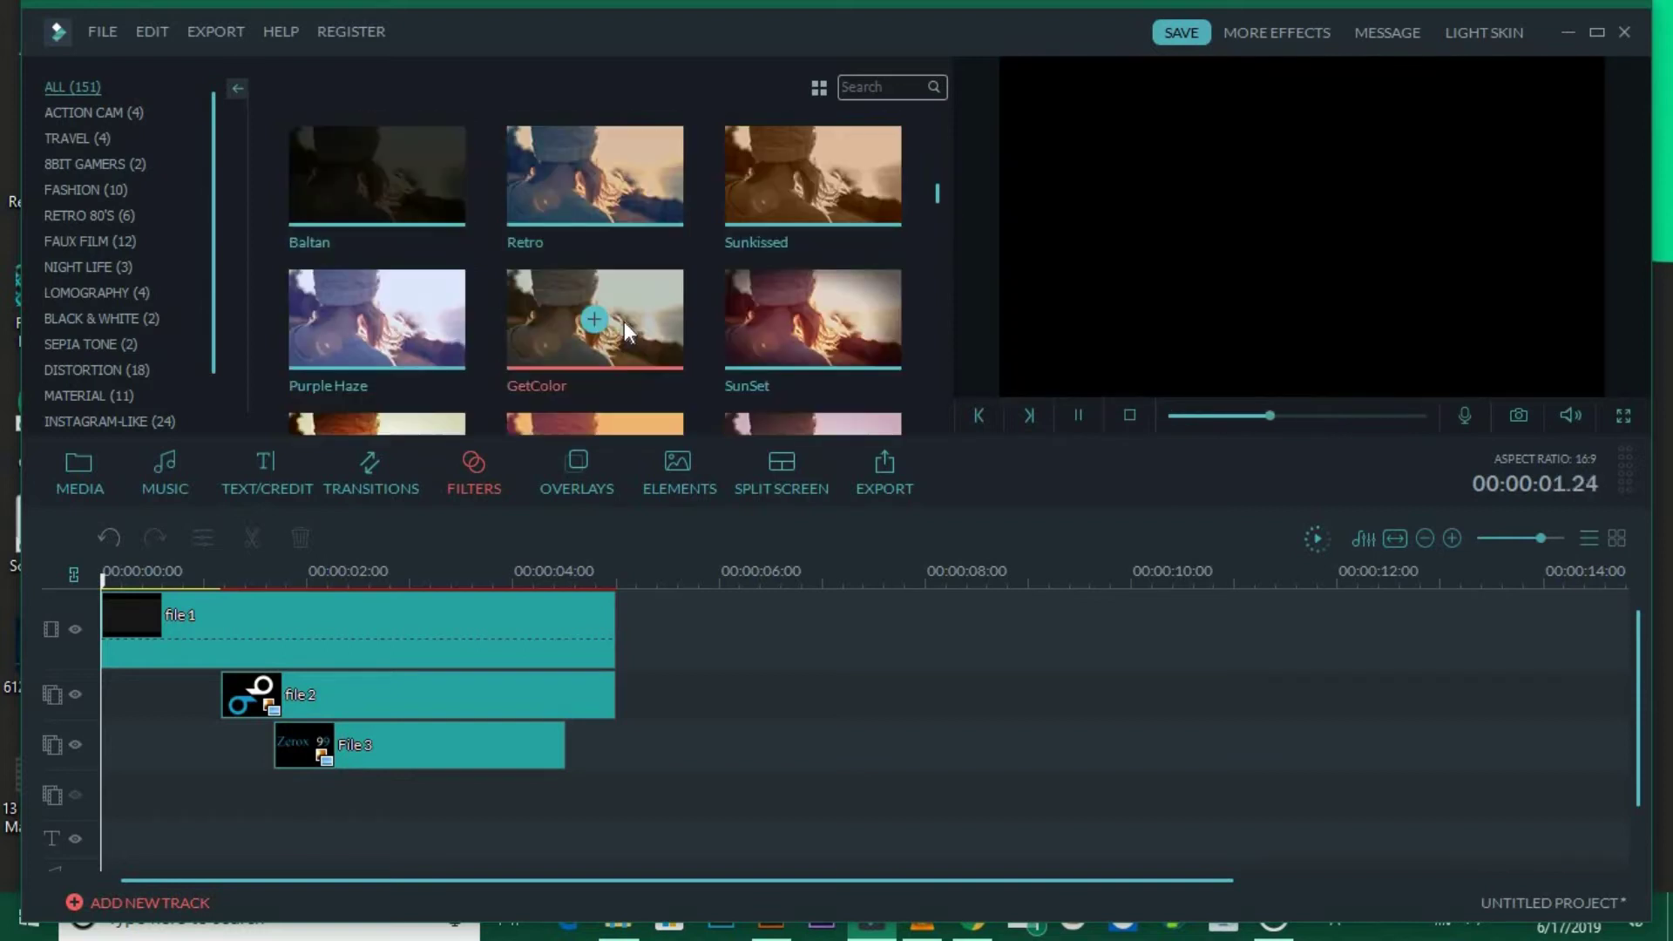
click(432, 301)
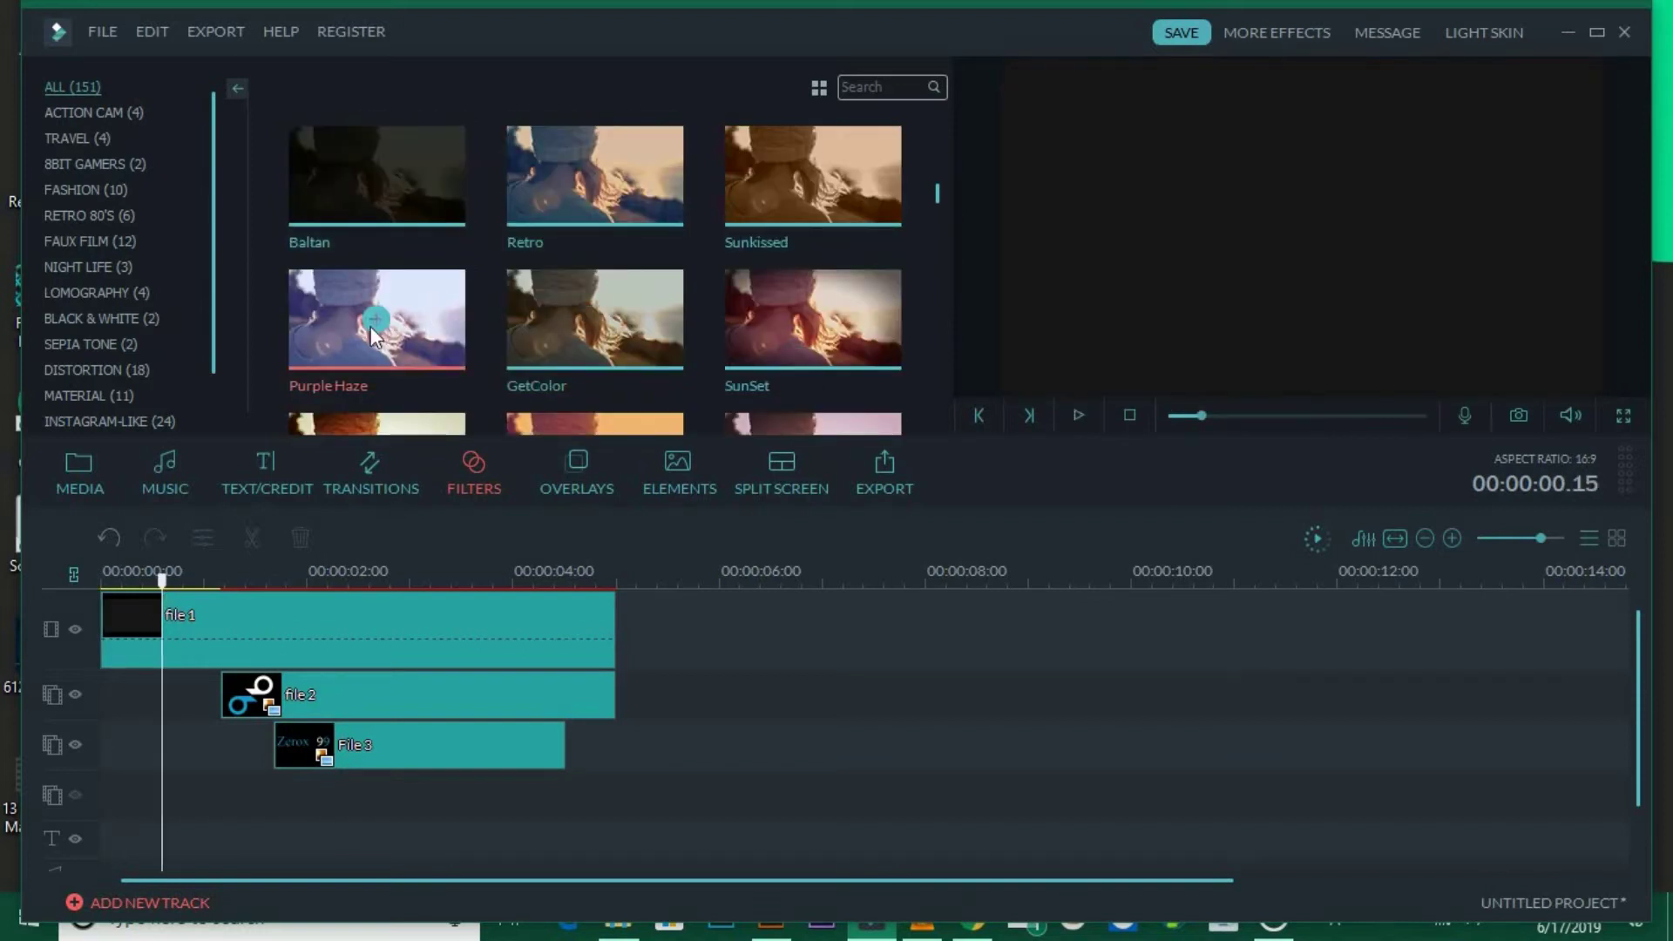
Try the Purple Haze filter on the timeline
drag(331, 332, 108, 762)
click(317, 689)
key(Delete)
Examine the remaining filters for an effect suited to the logo intro, previewing Shine B
scroll(592, 310, down, 10)
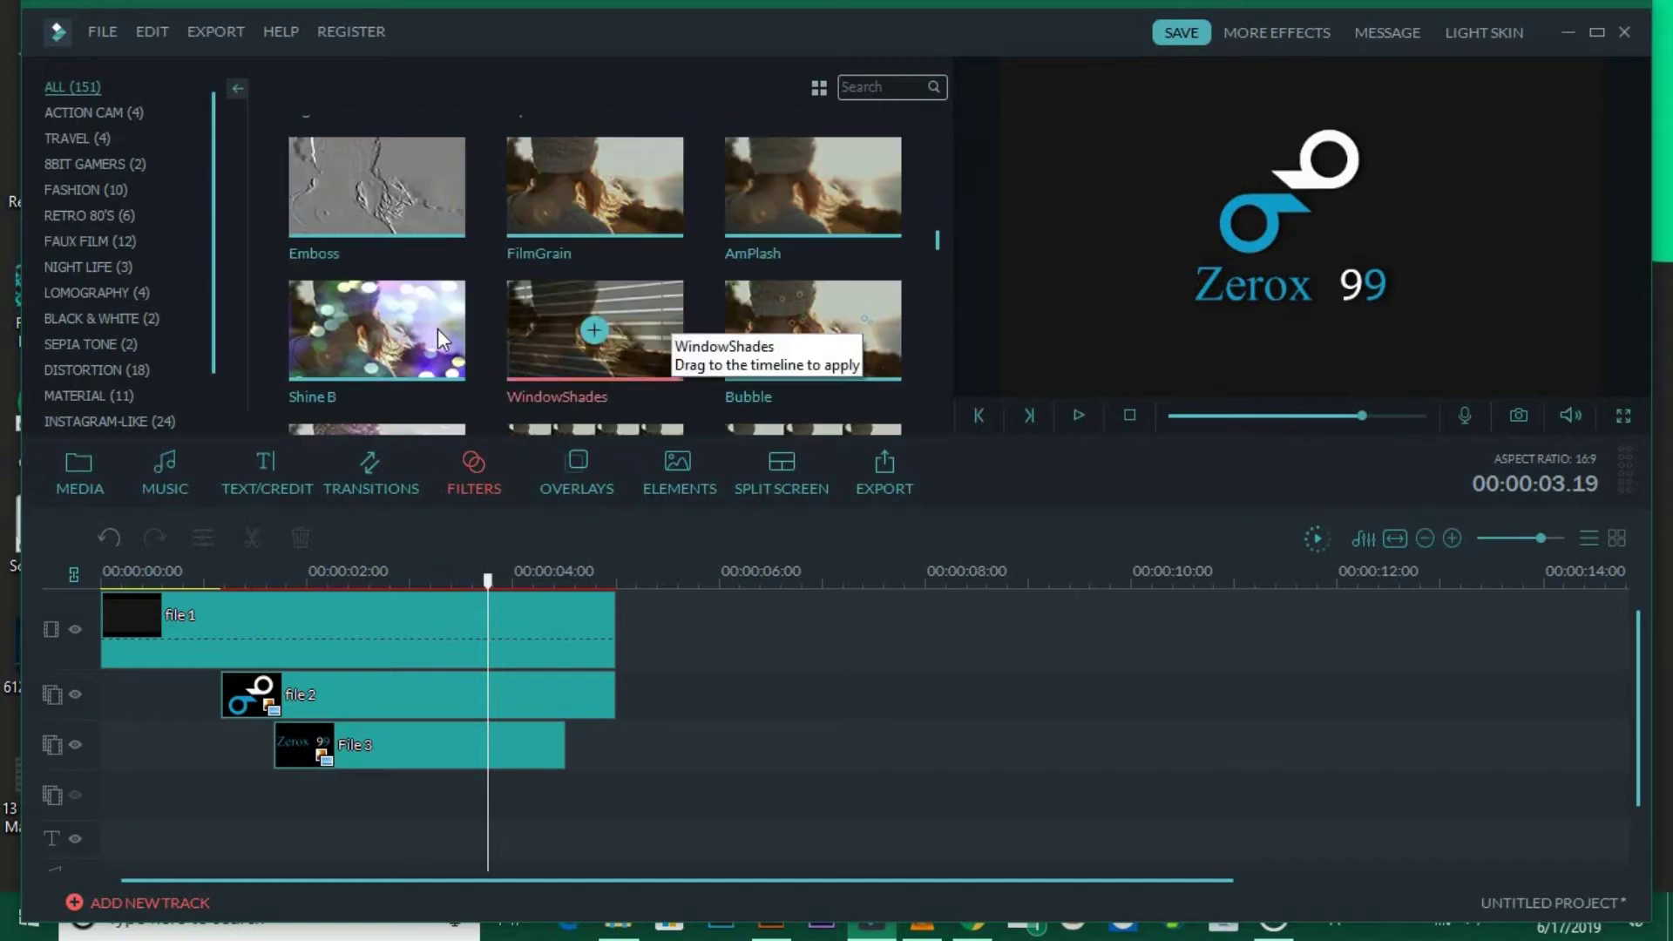
click(432, 326)
scroll(470, 336, down, 5)
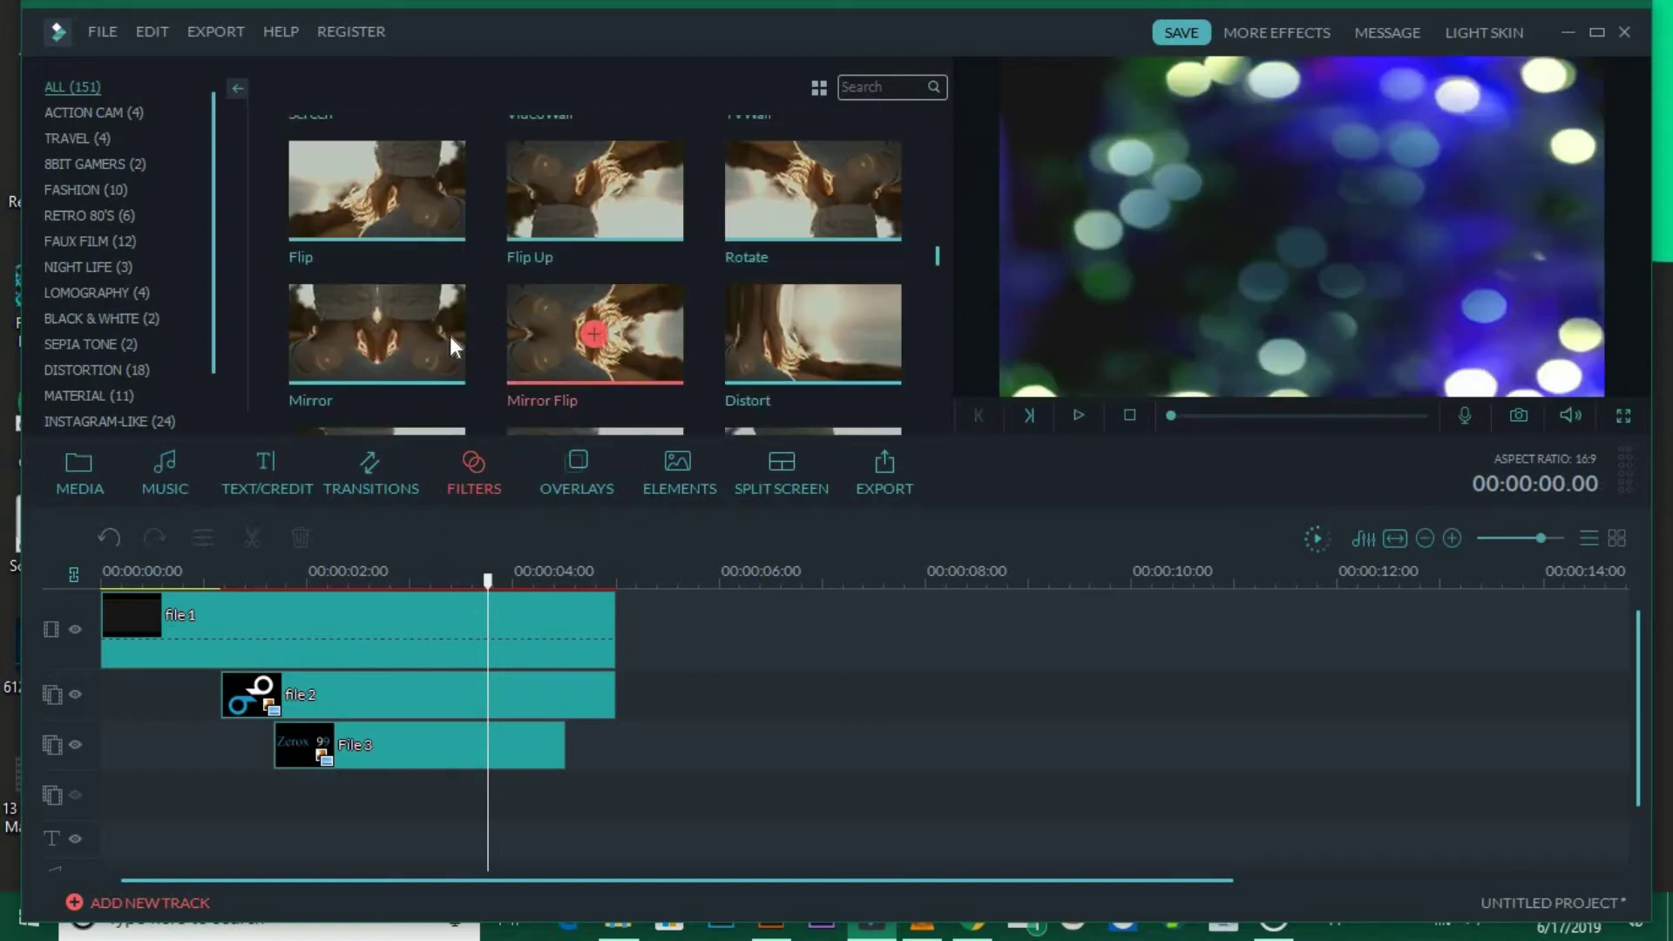
scroll(601, 296, down, 10)
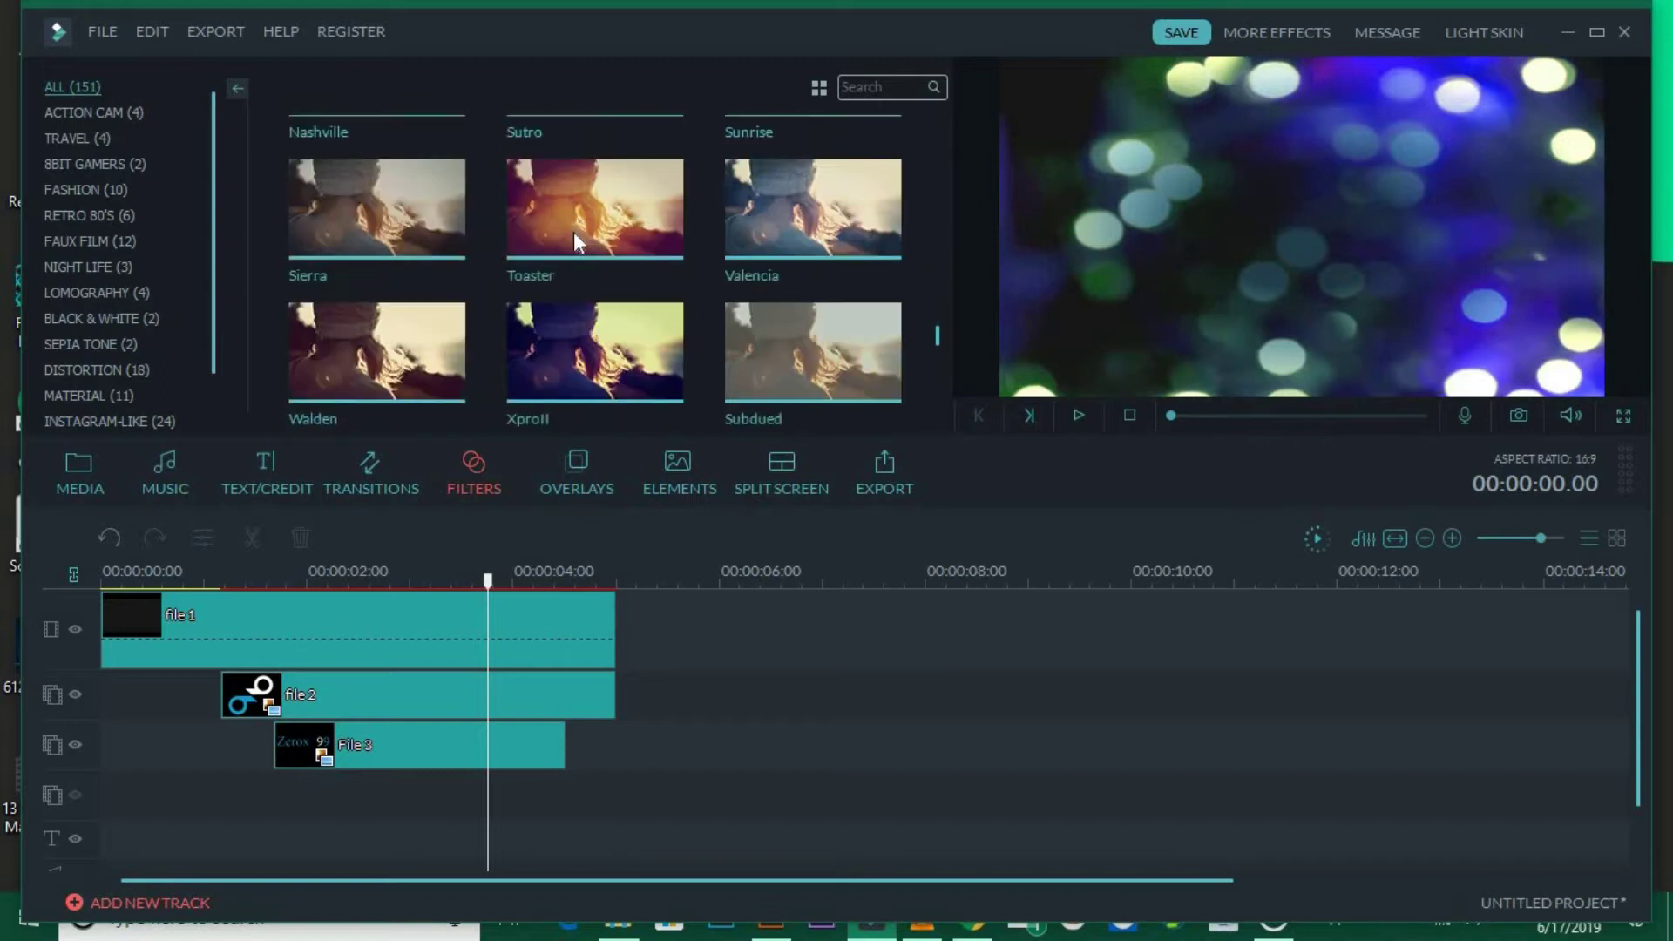
scroll(419, 322, down, 10)
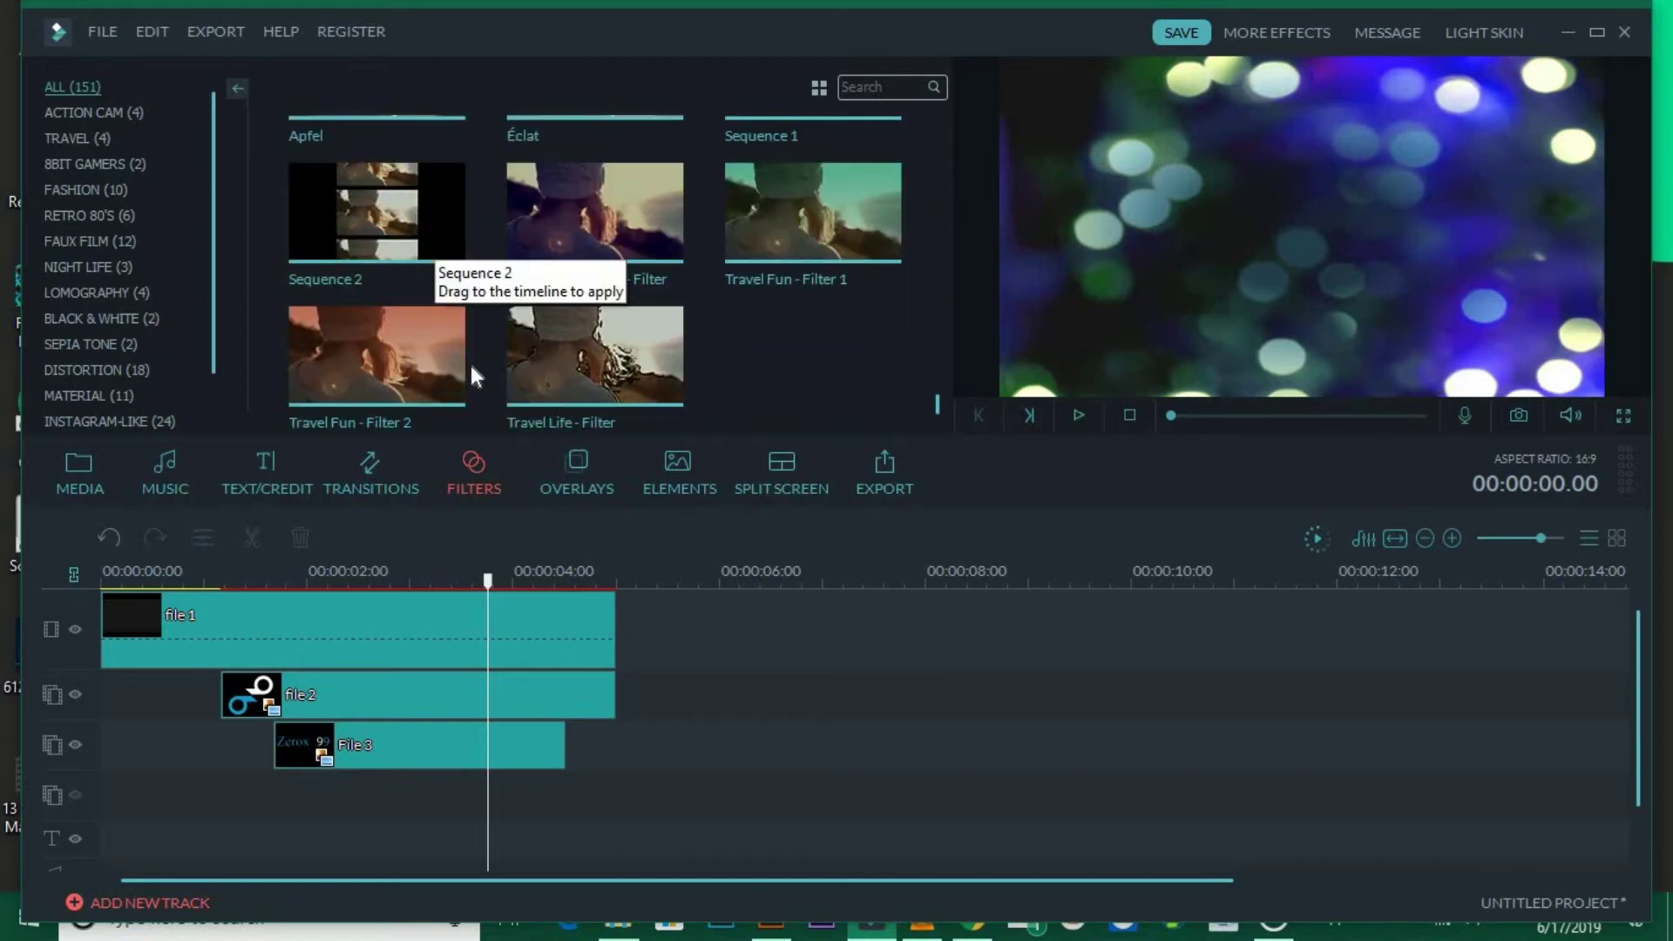
Browse the overlays for one suited to the logo intro and preview Victory!
click(577, 475)
scroll(749, 305, down, 8)
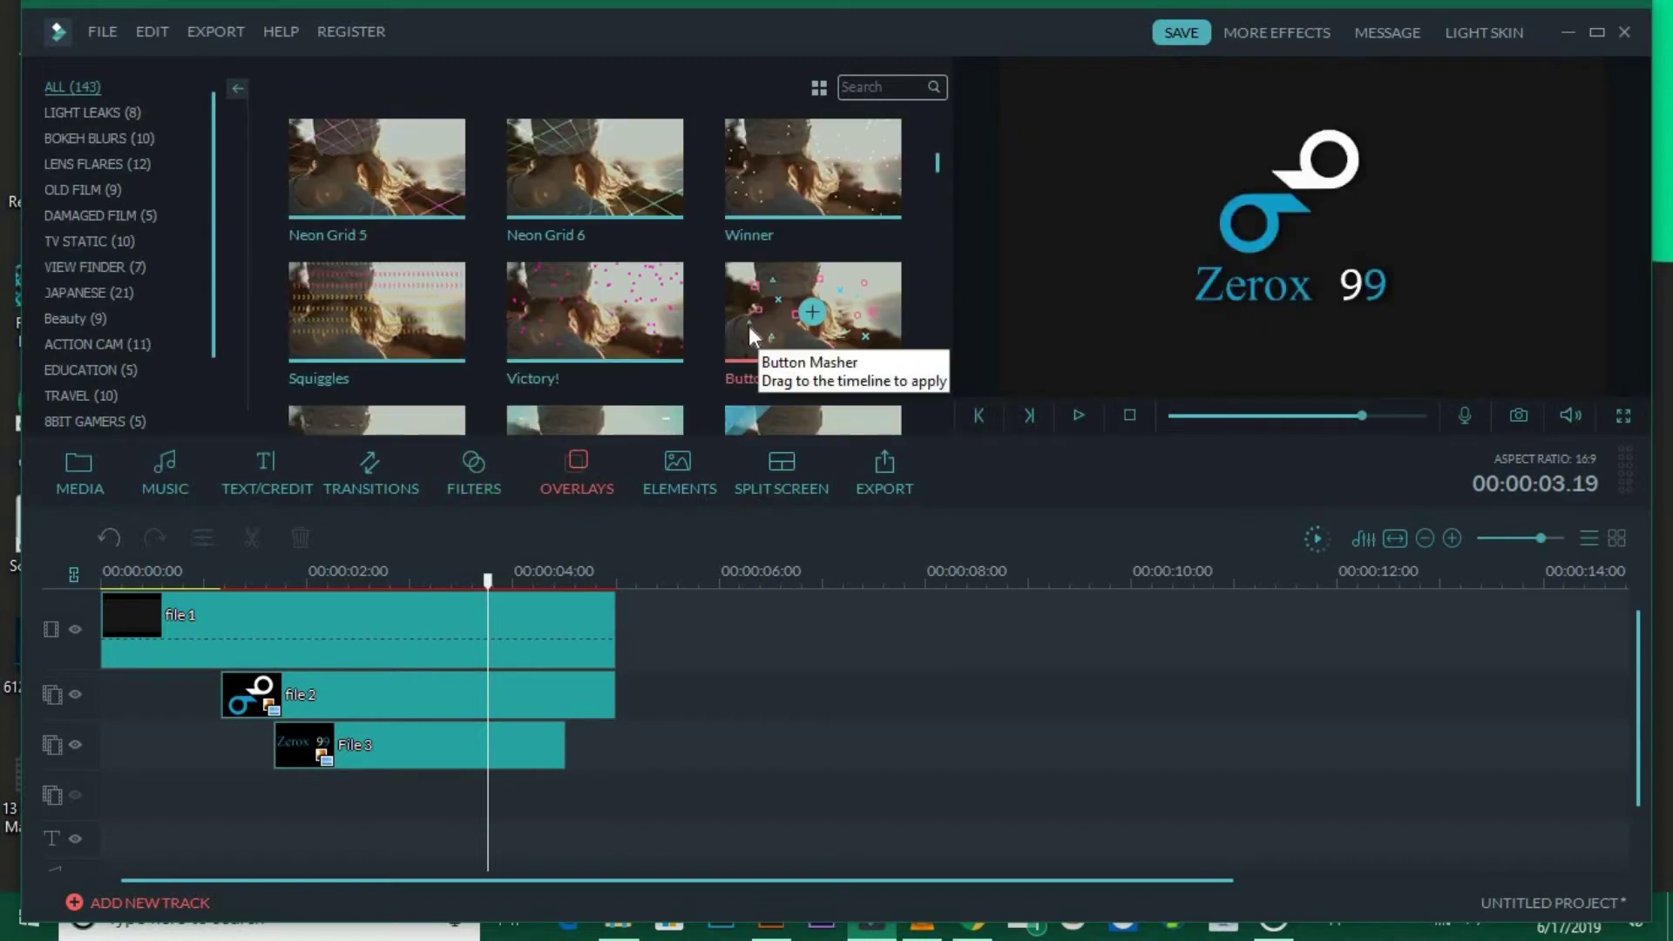
scroll(749, 277, up, 4)
click(535, 300)
scroll(446, 315, down, 8)
scroll(438, 296, up, 10)
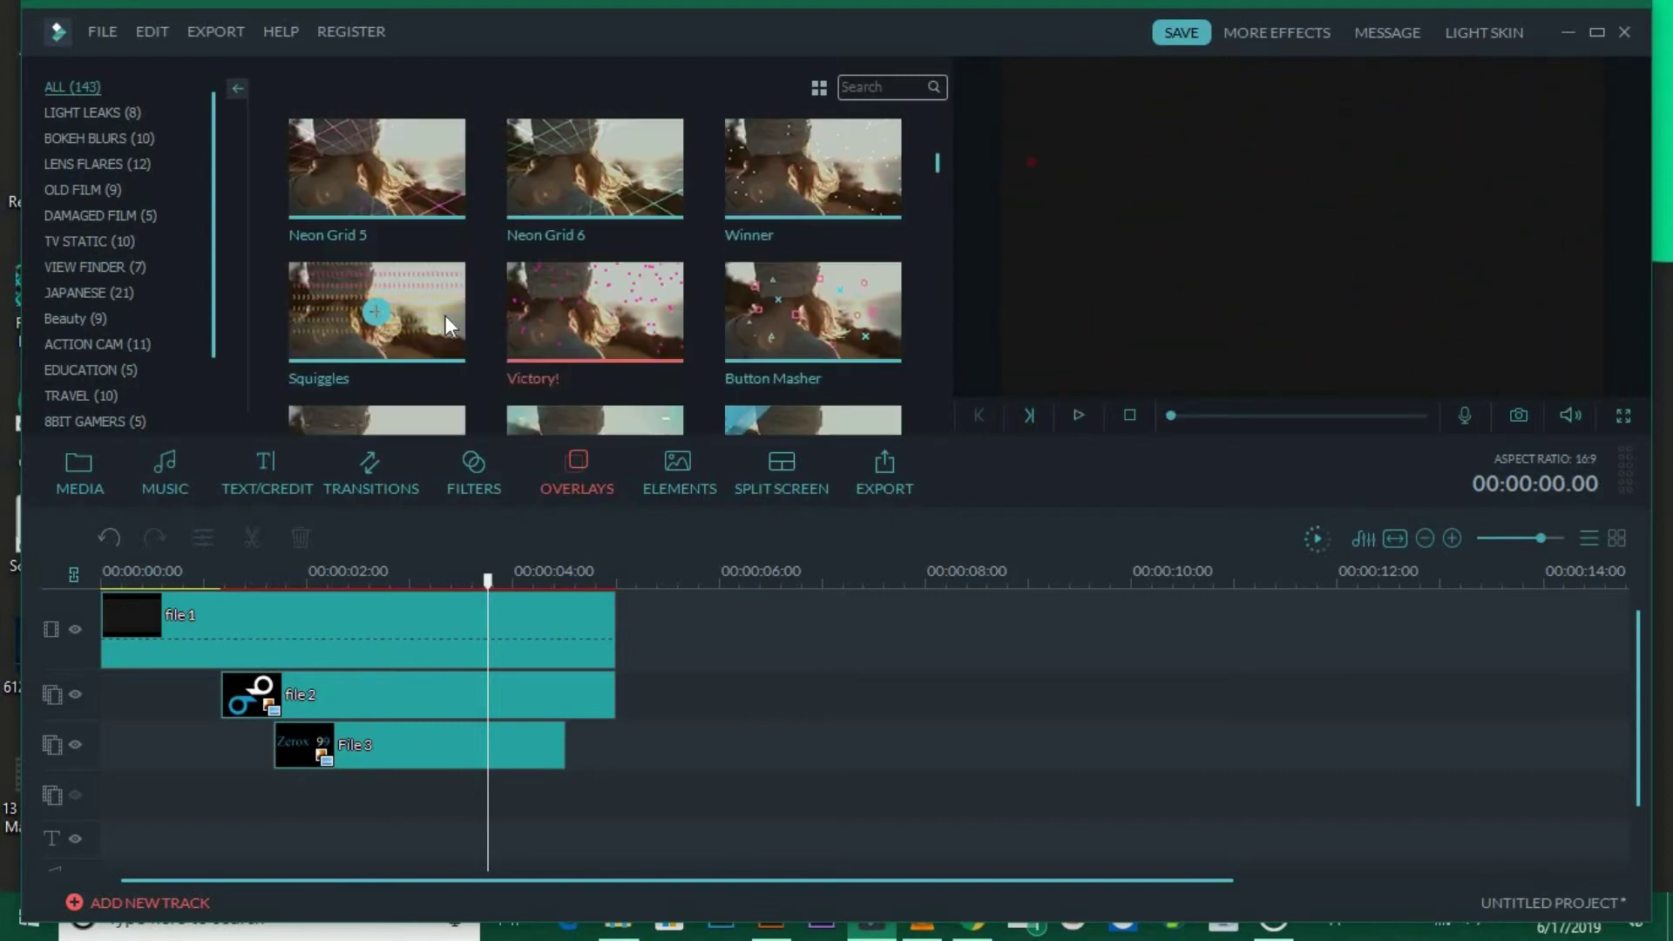
scroll(437, 295, down, 2)
scroll(438, 298, up, 2)
scroll(438, 298, down, 7)
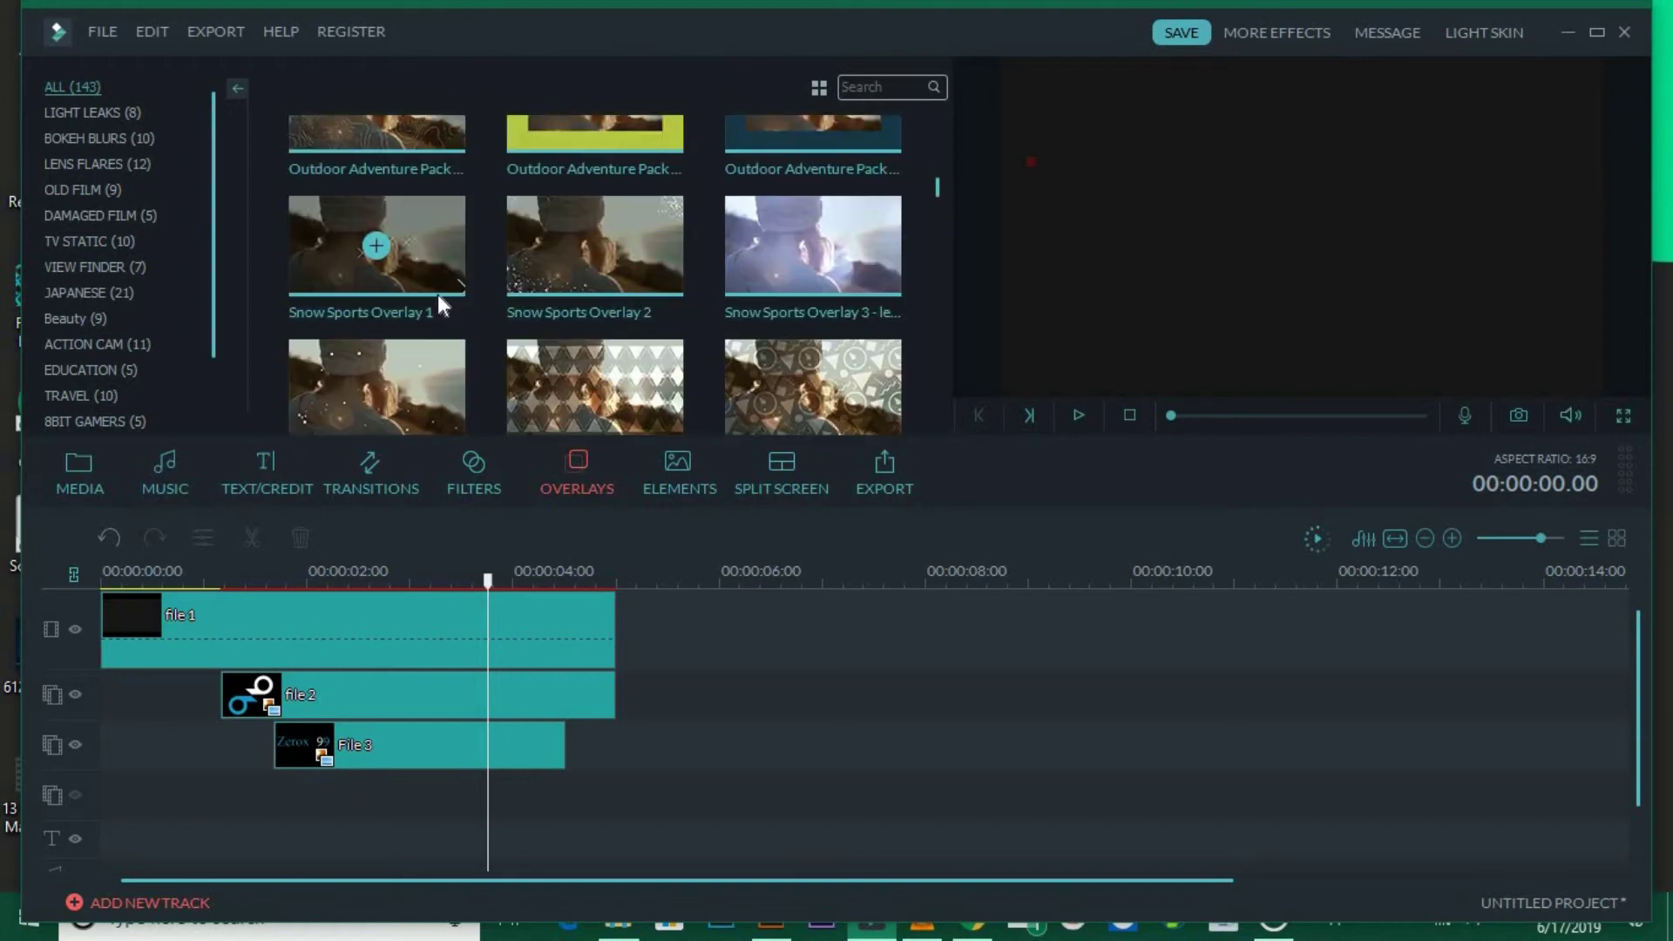
Preview Beauty Makeup - Overlay 2 and compare it with the neighbouring overlays
click(576, 324)
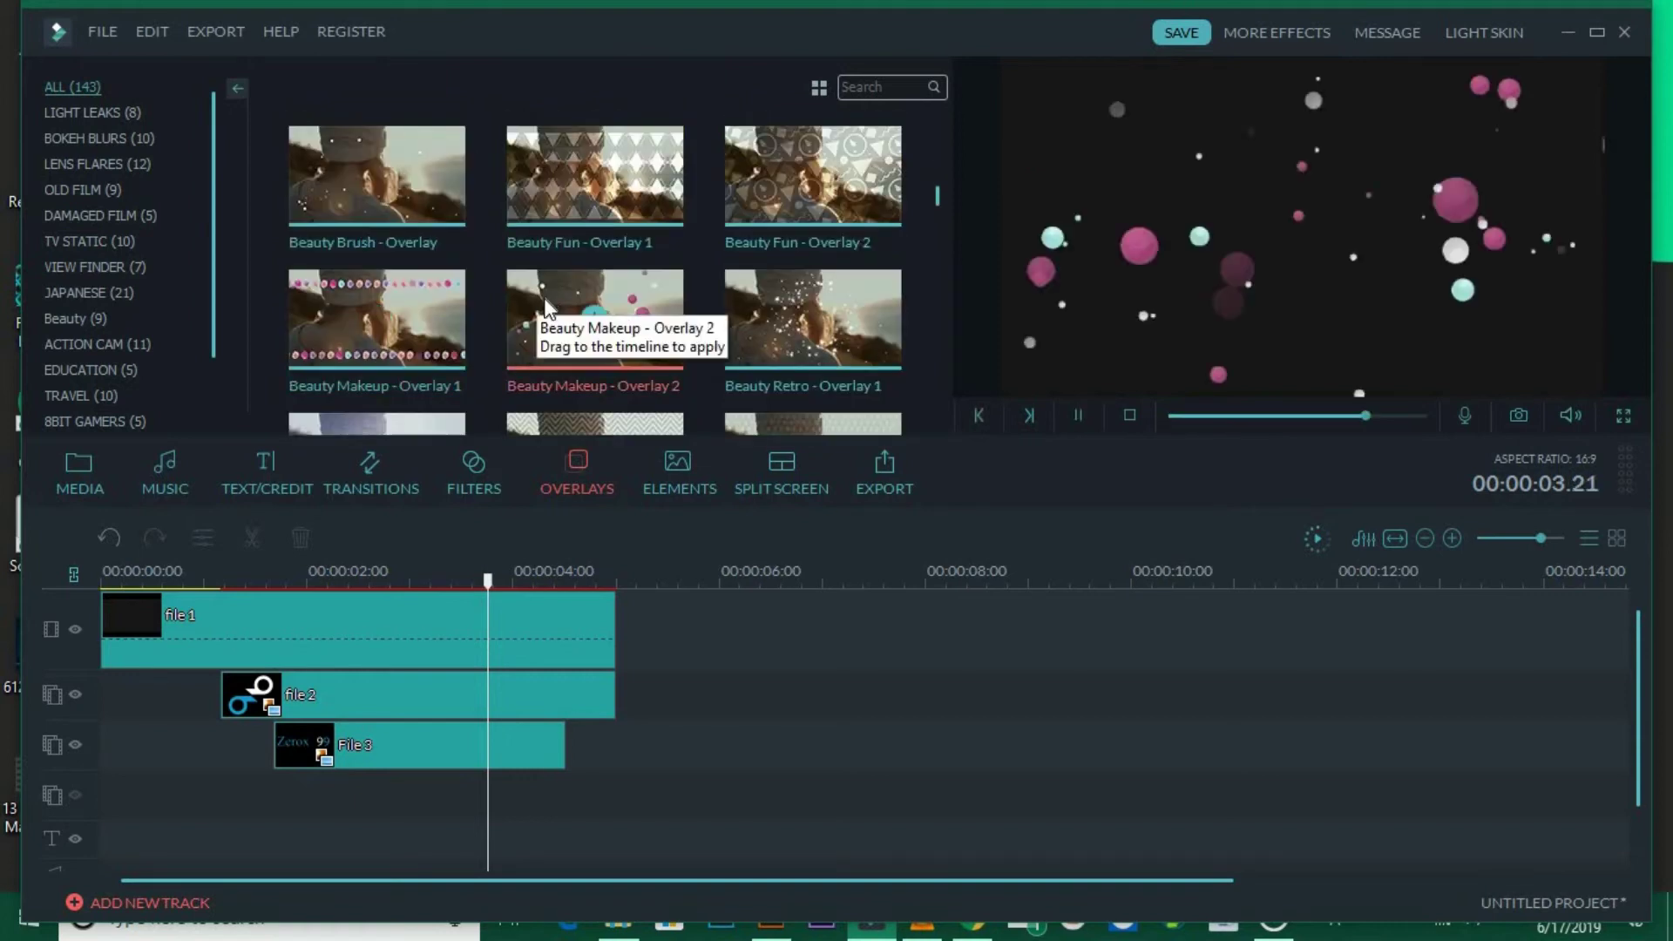
scroll(492, 303, down, 2)
scroll(489, 291, down, 3)
scroll(537, 288, up, 4)
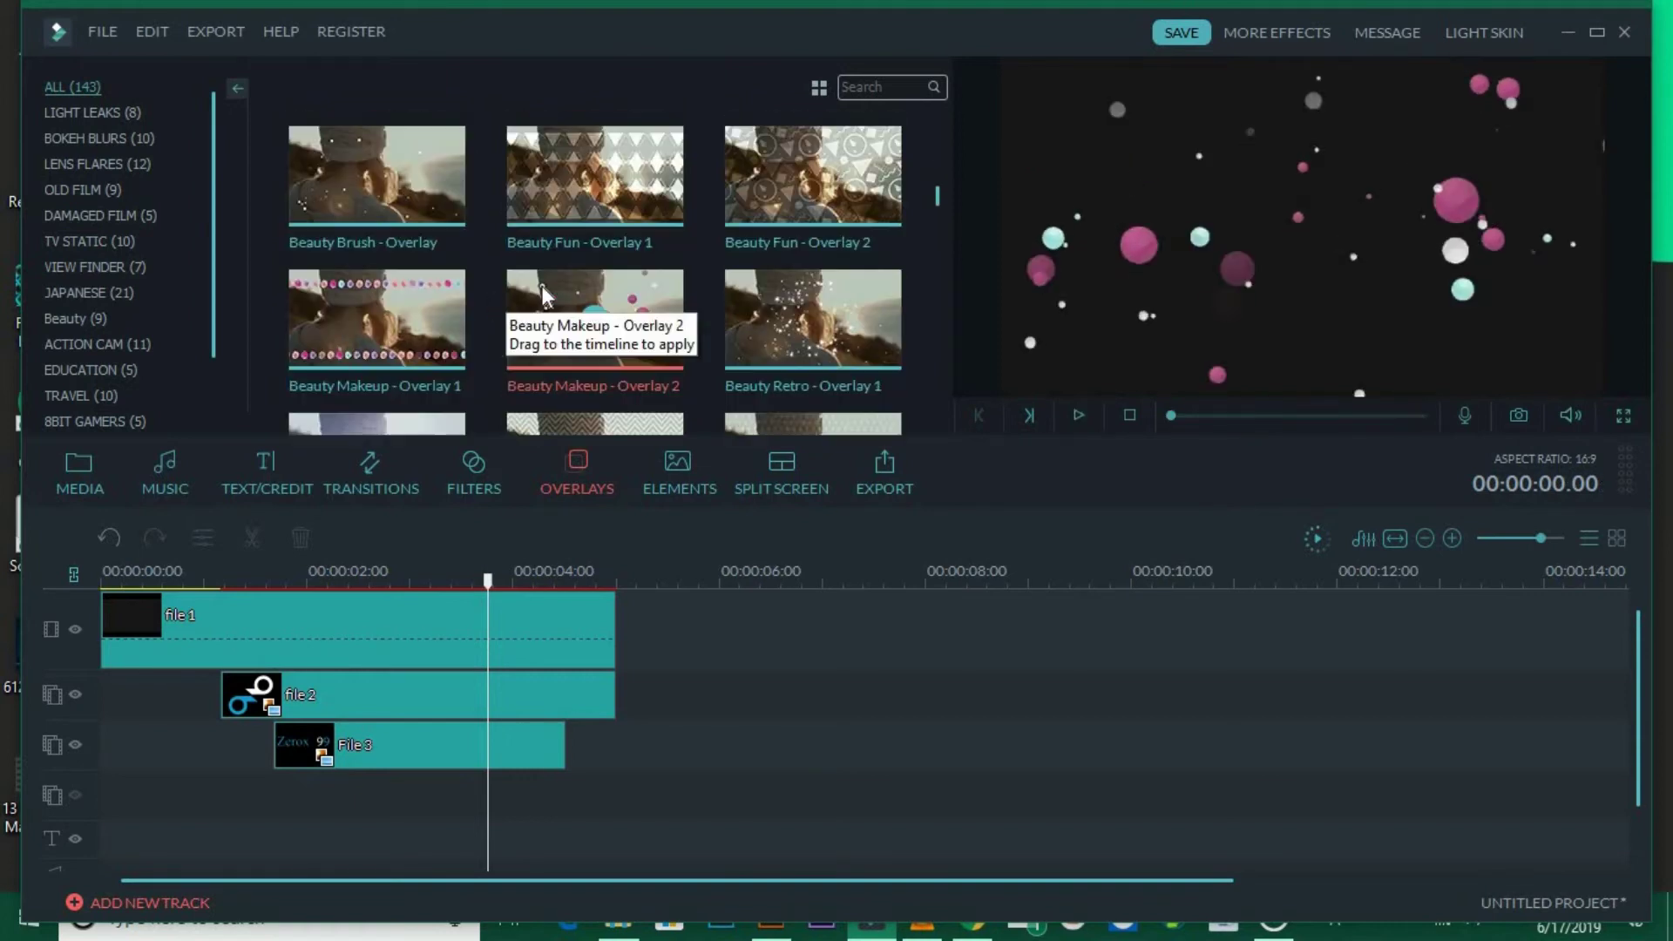
scroll(796, 299, up, 3)
scroll(698, 322, up, 5)
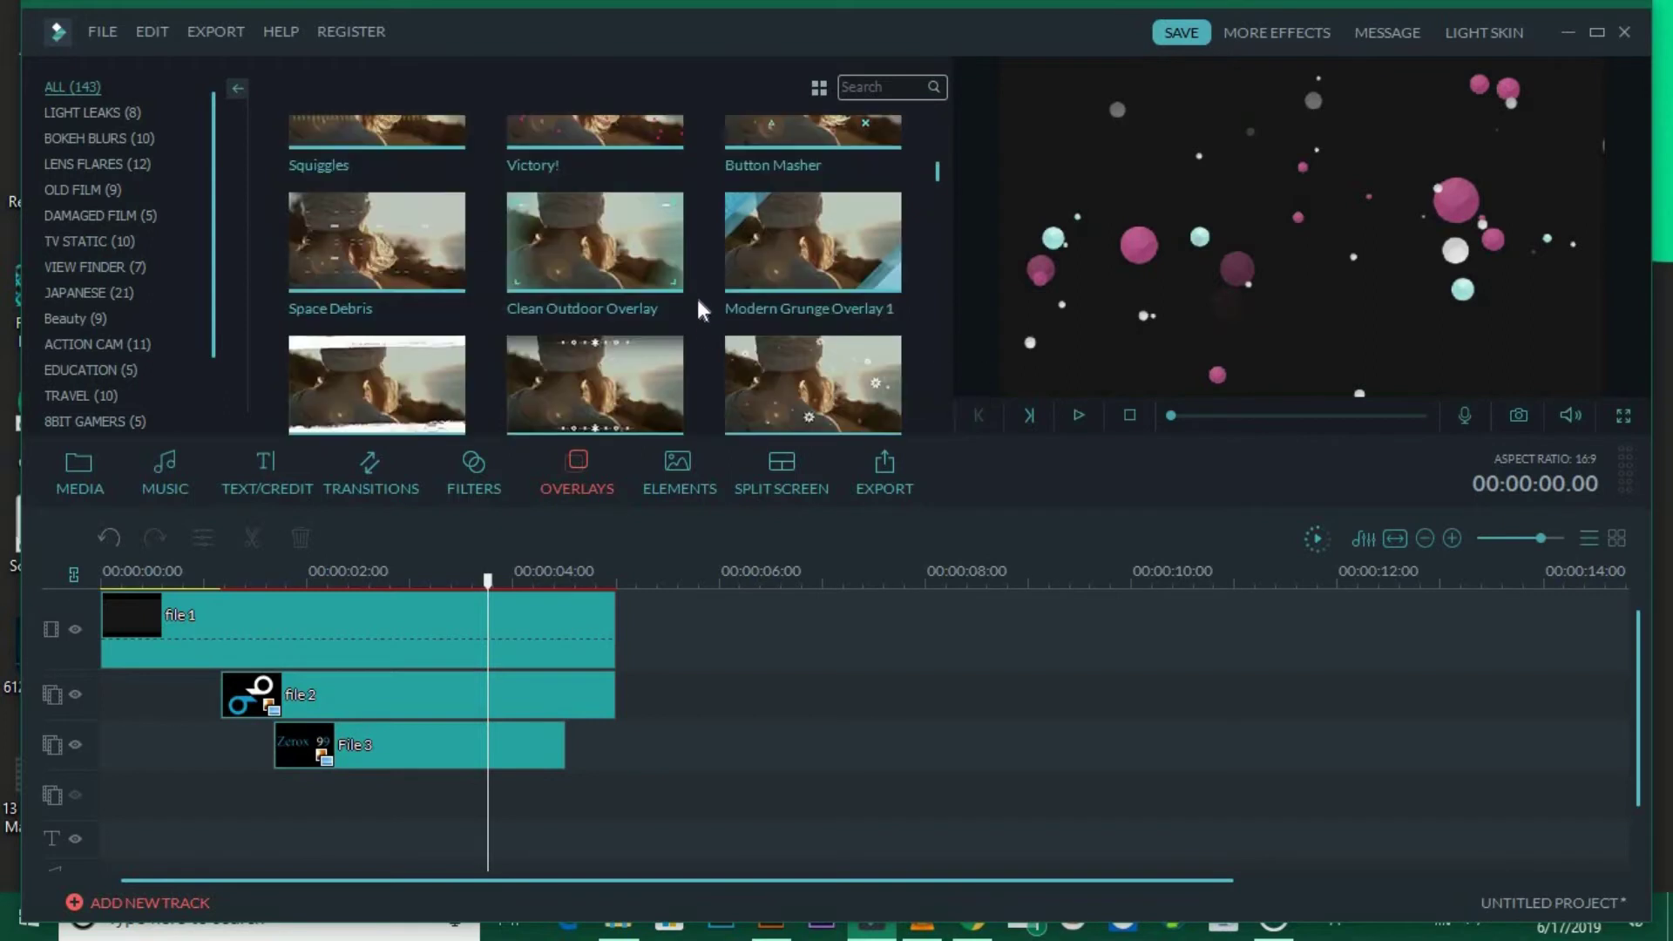
Add the Button Masher overlay at the start of the timeline, extend the file 1 background clip to about 00:00:05.07, and play it back
scroll(667, 305, up, 2)
scroll(666, 300, down, 4)
scroll(714, 292, up, 3)
drag(763, 286, 116, 685)
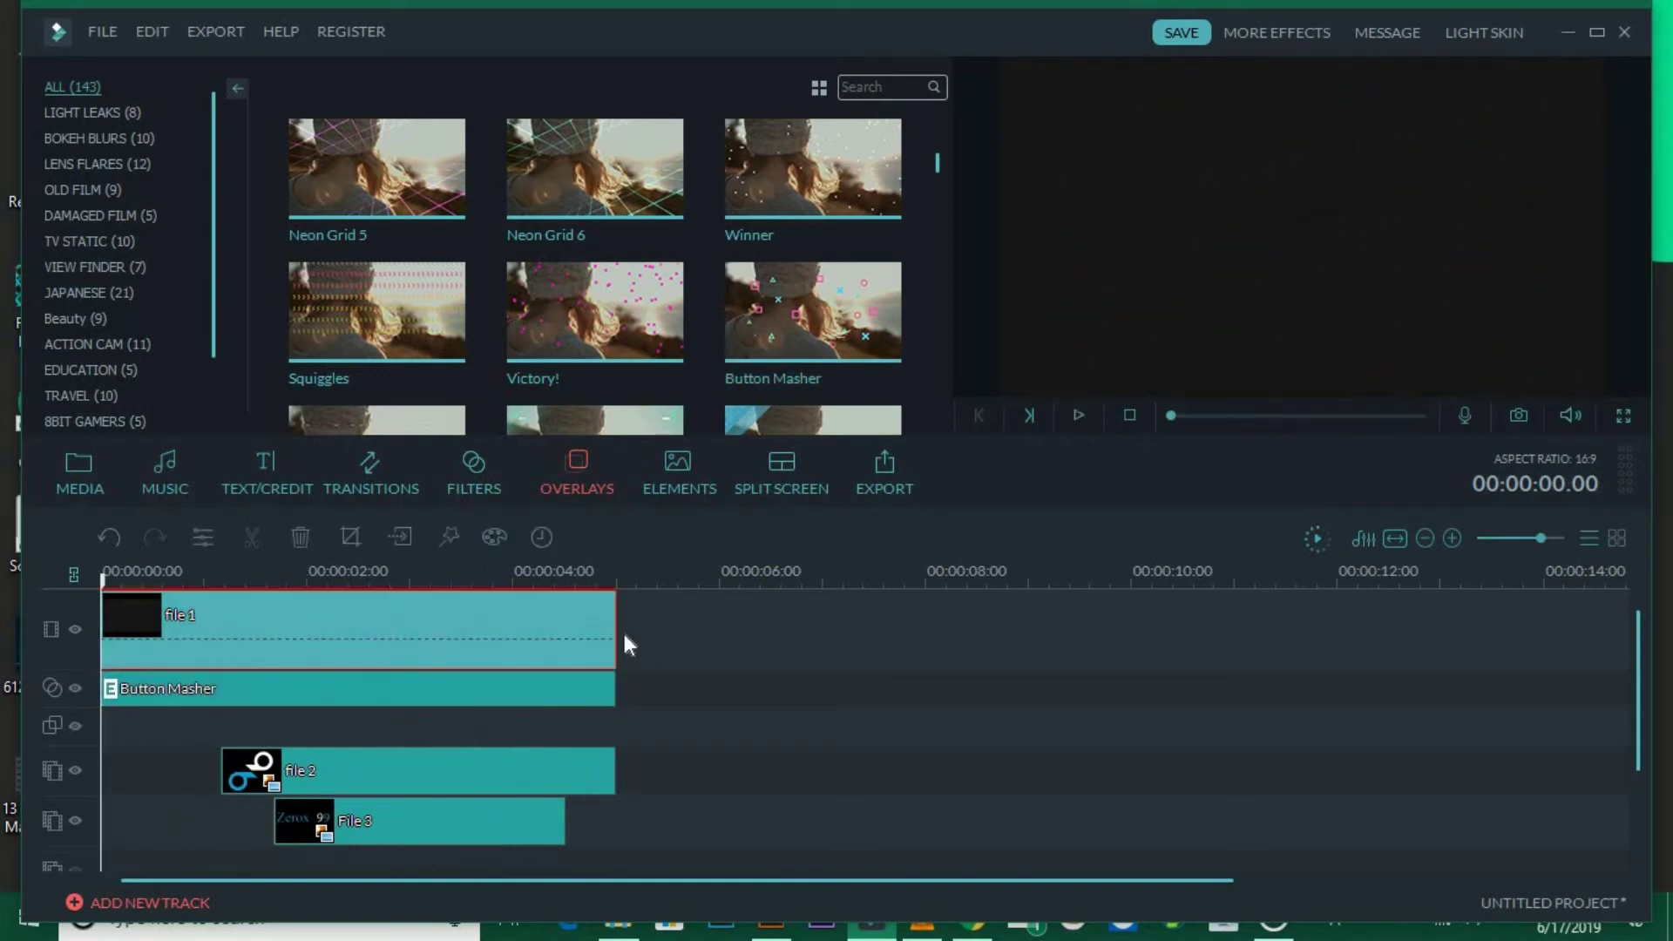
drag(615, 632, 642, 632)
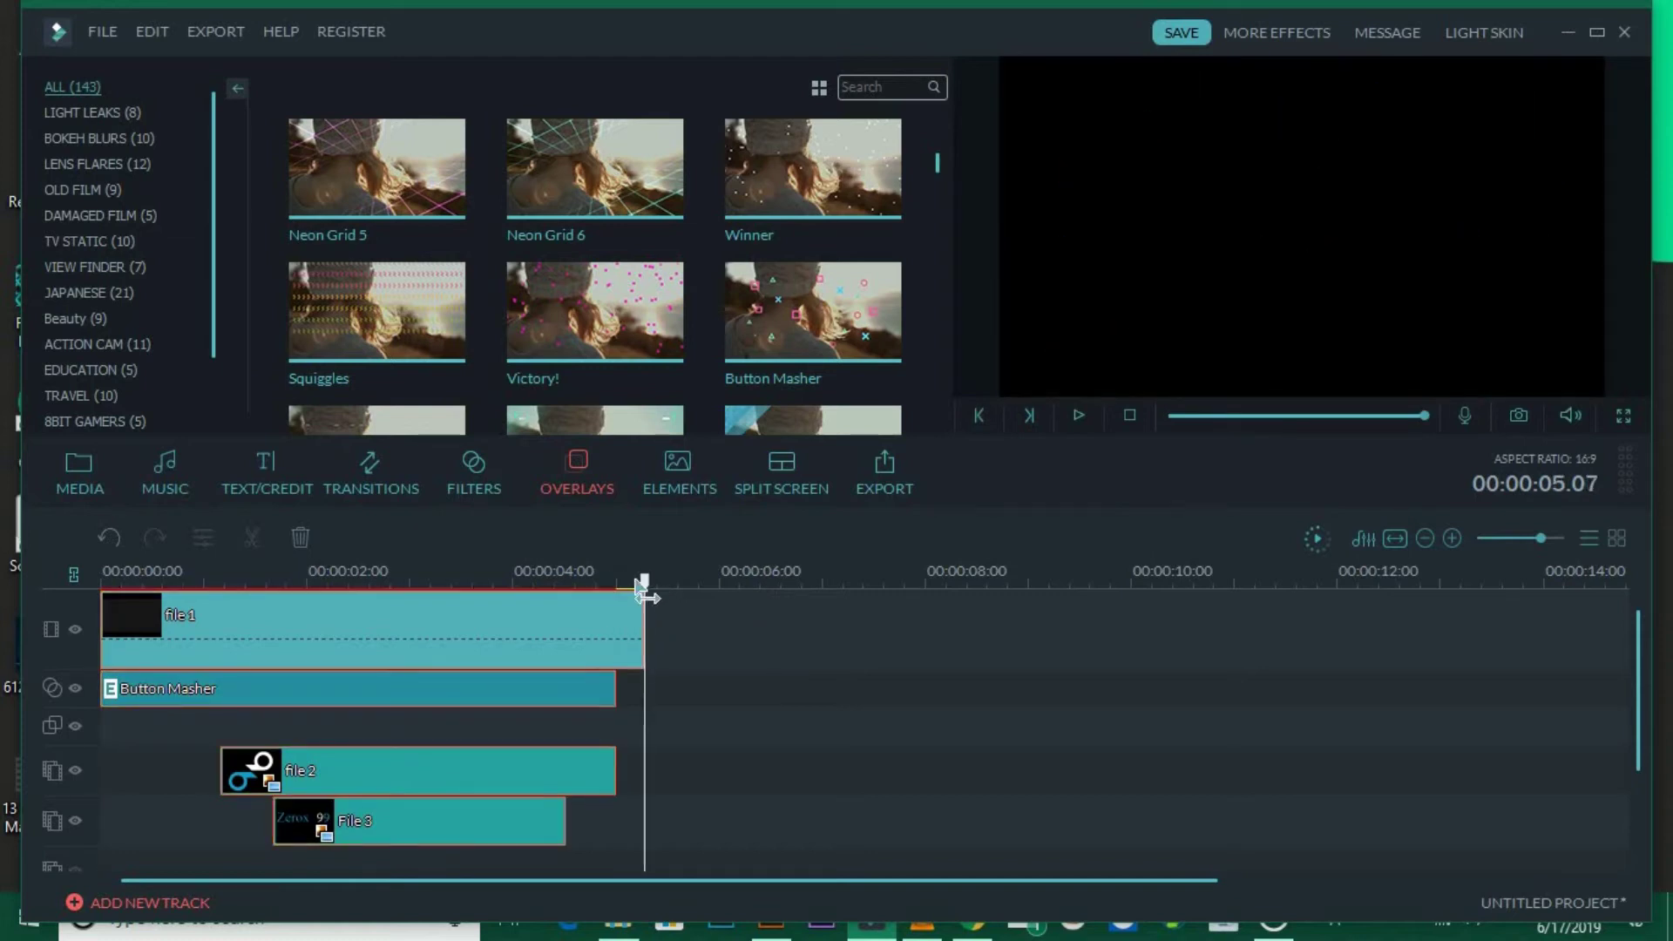
key(space)
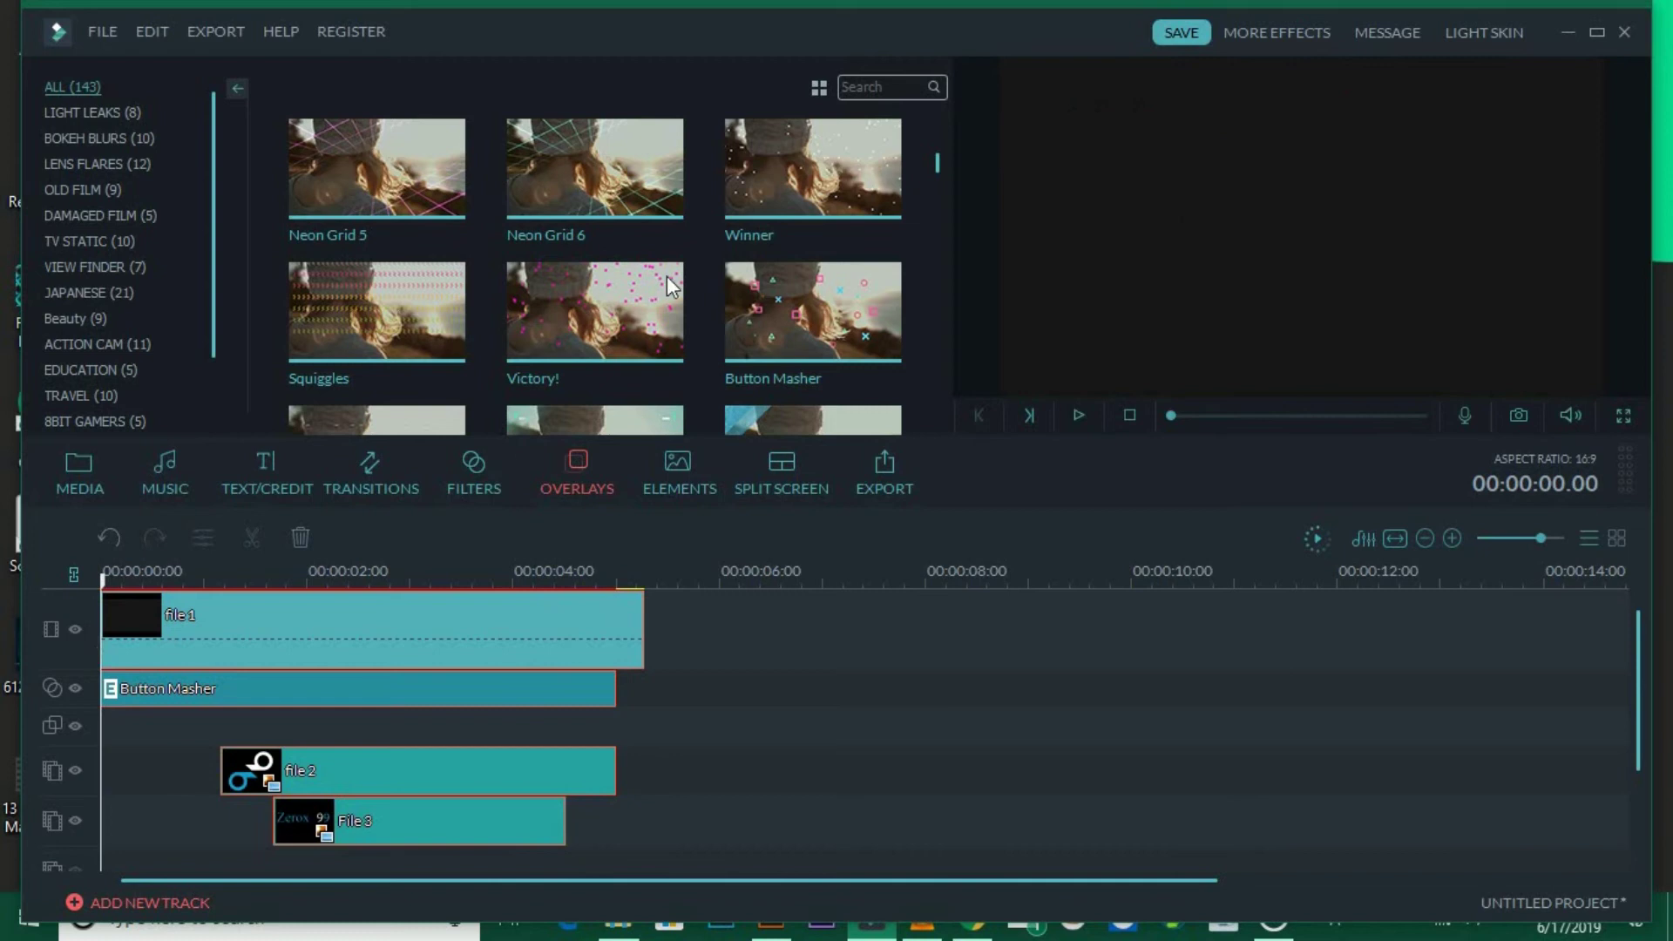
Browse the elements for a decoration to add to the intro, previewing Neon Diamond and Neon Square
click(678, 470)
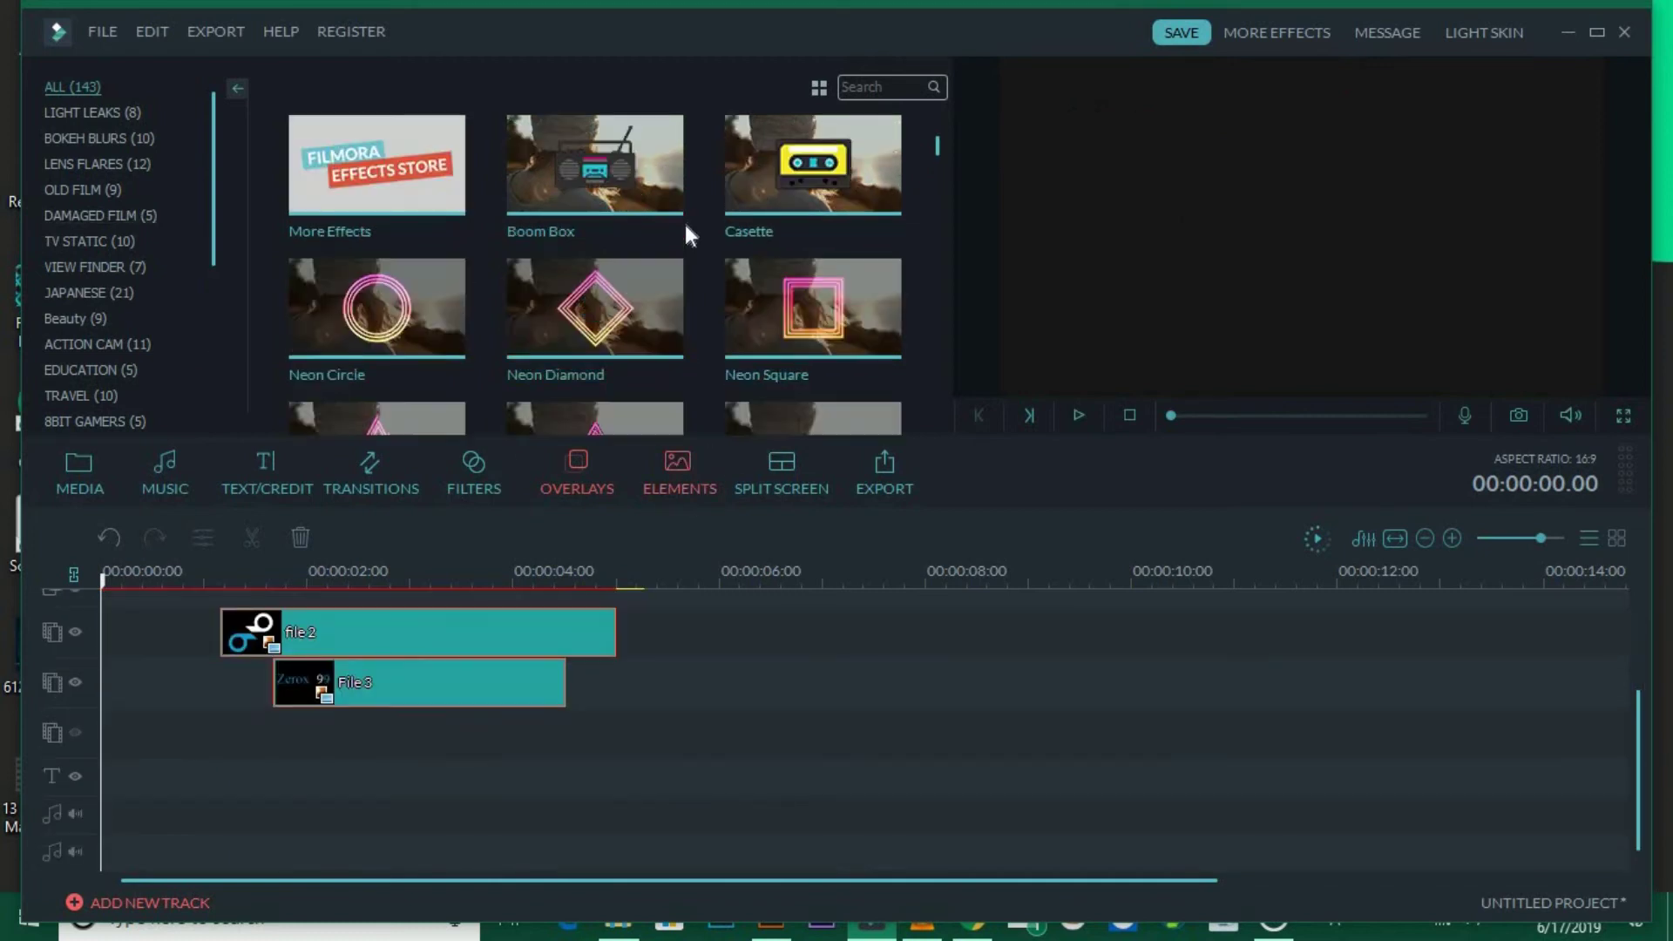
scroll(579, 311, down, 10)
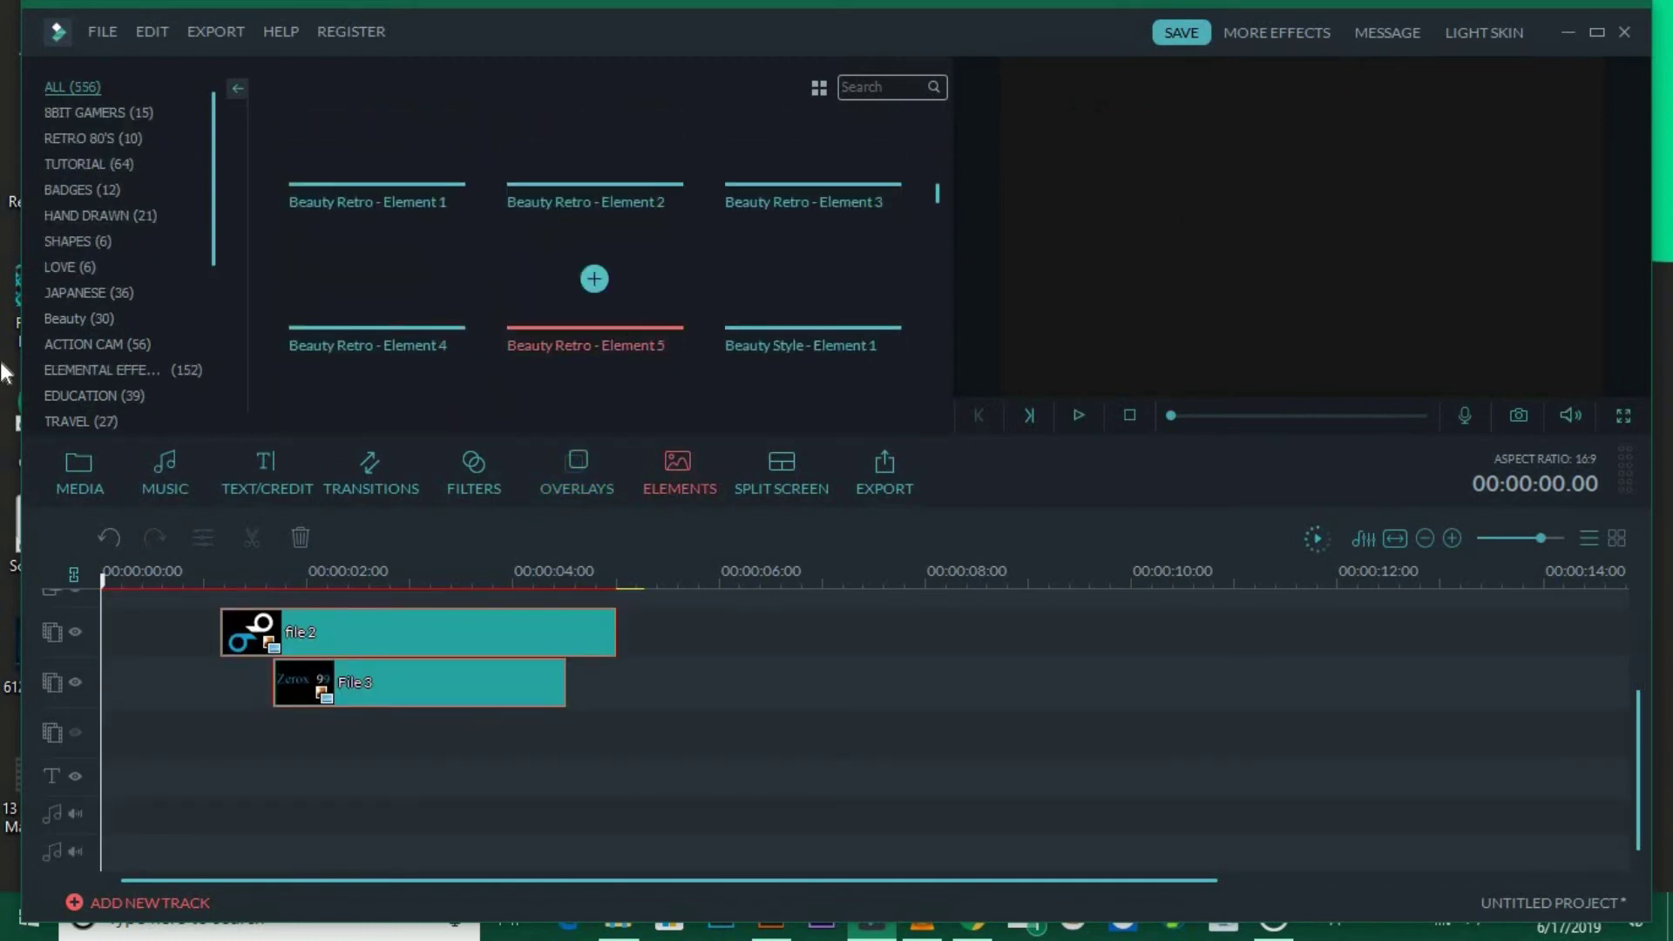
click(521, 296)
scroll(772, 218, down, 5)
scroll(466, 291, down, 3)
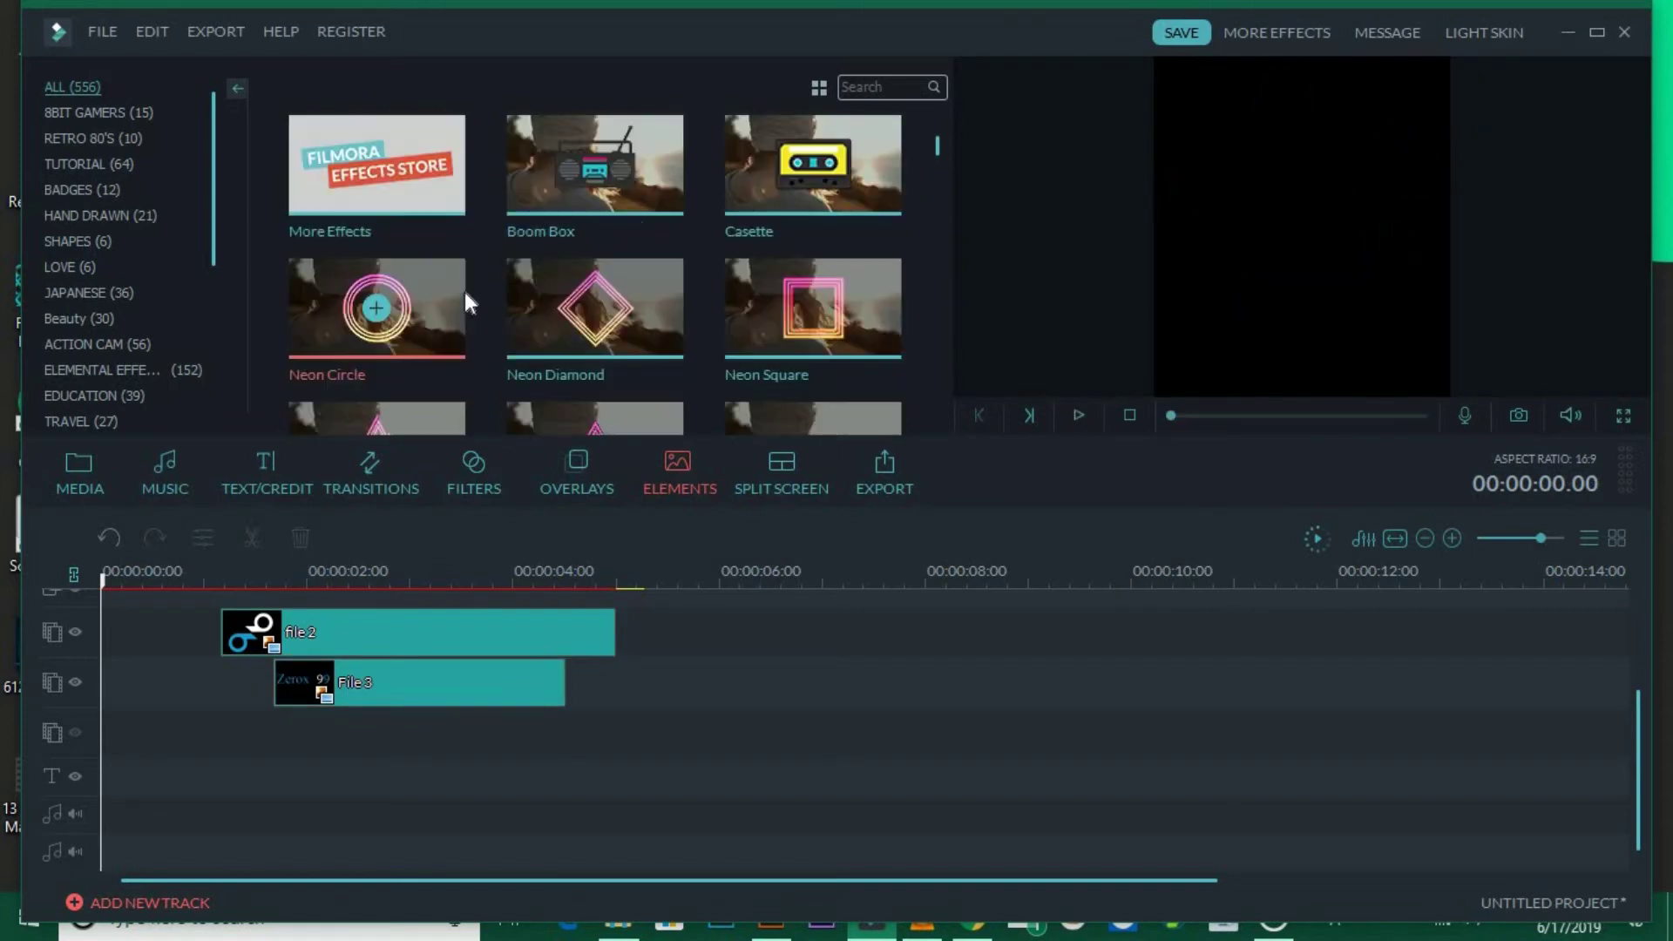
scroll(688, 218, down, 1)
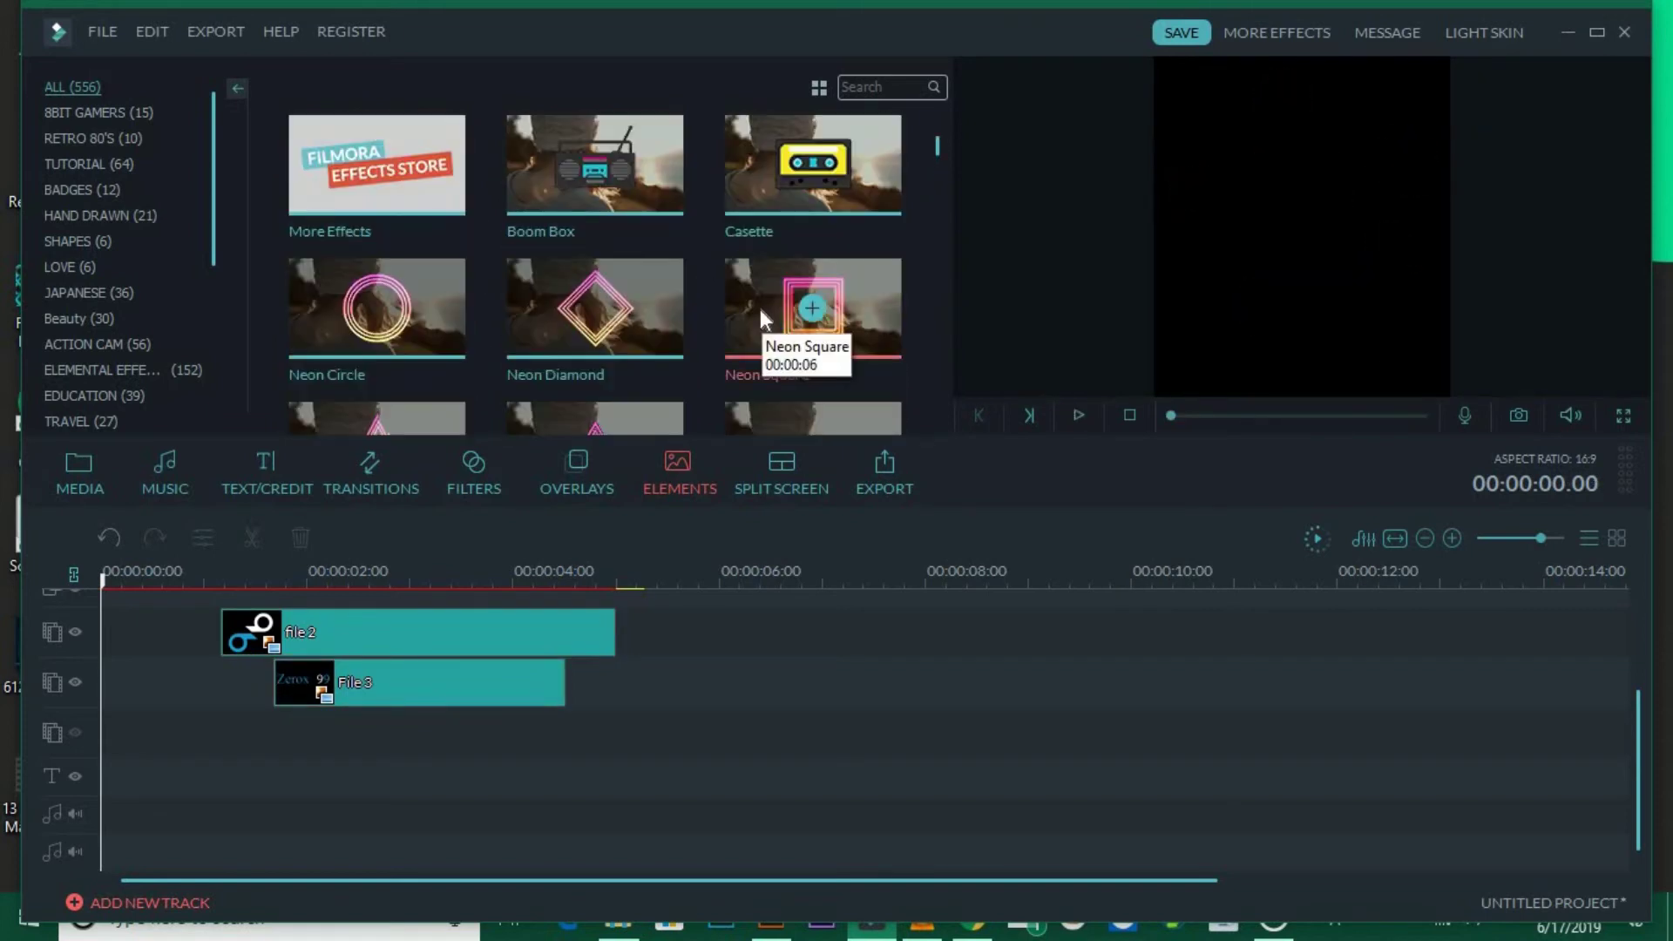
click(657, 326)
click(744, 322)
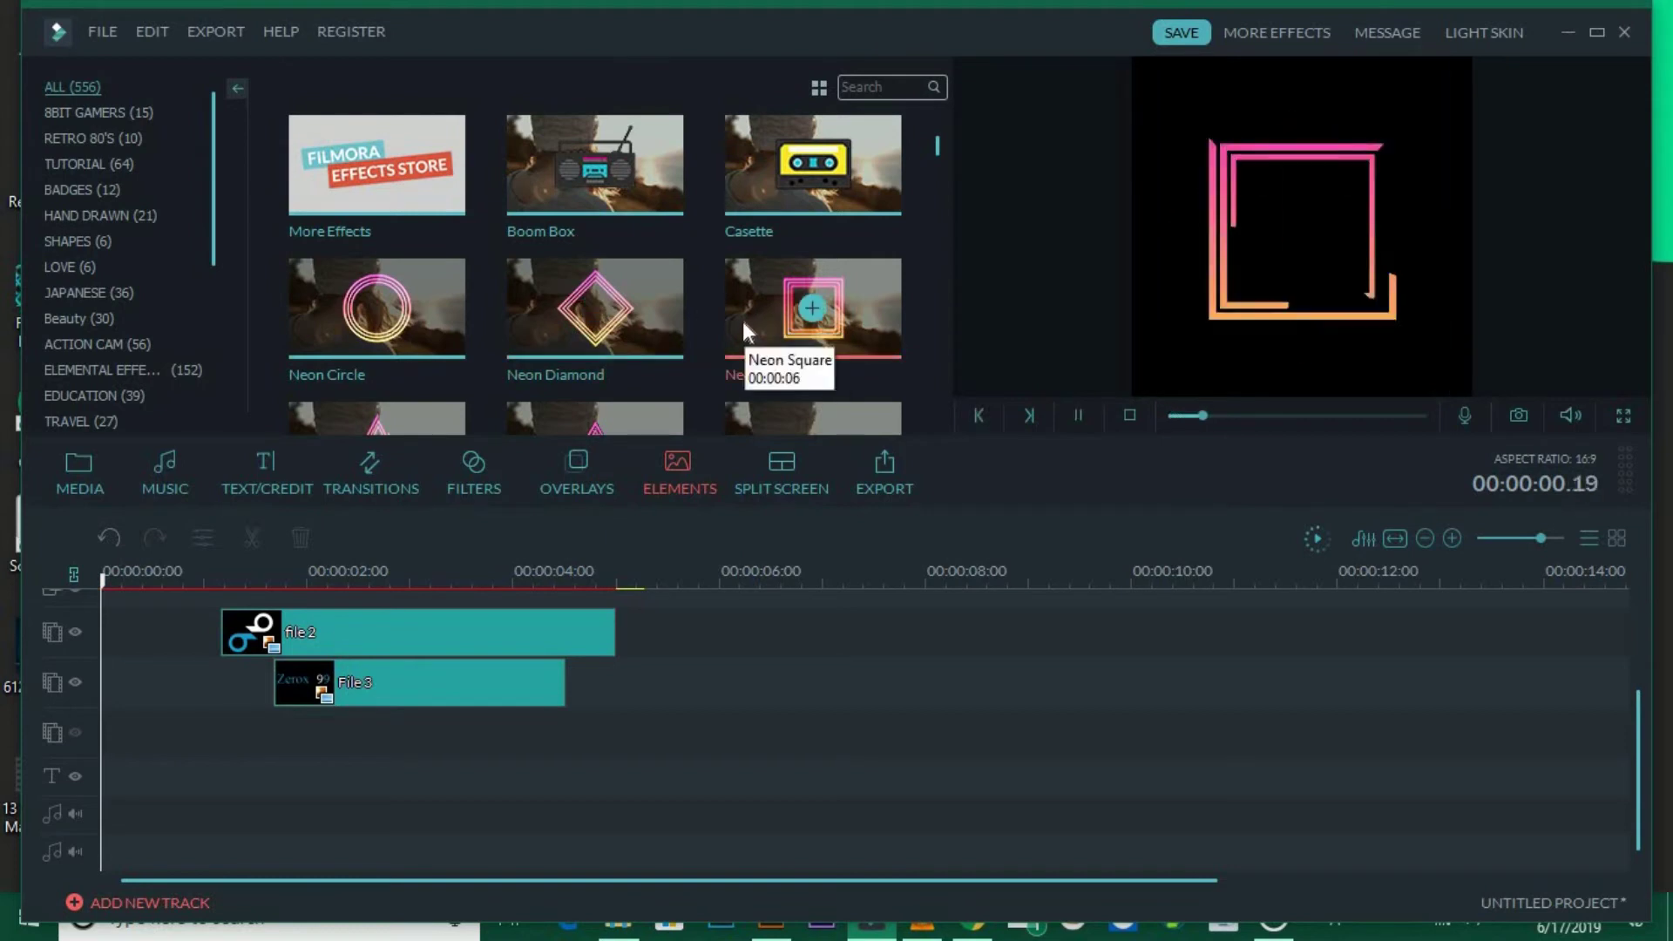
Add the Neon Circle element at the start of an empty overlay track, position it left of the logo, and check it in playback
drag(451, 296, 108, 733)
drag(111, 784, 113, 785)
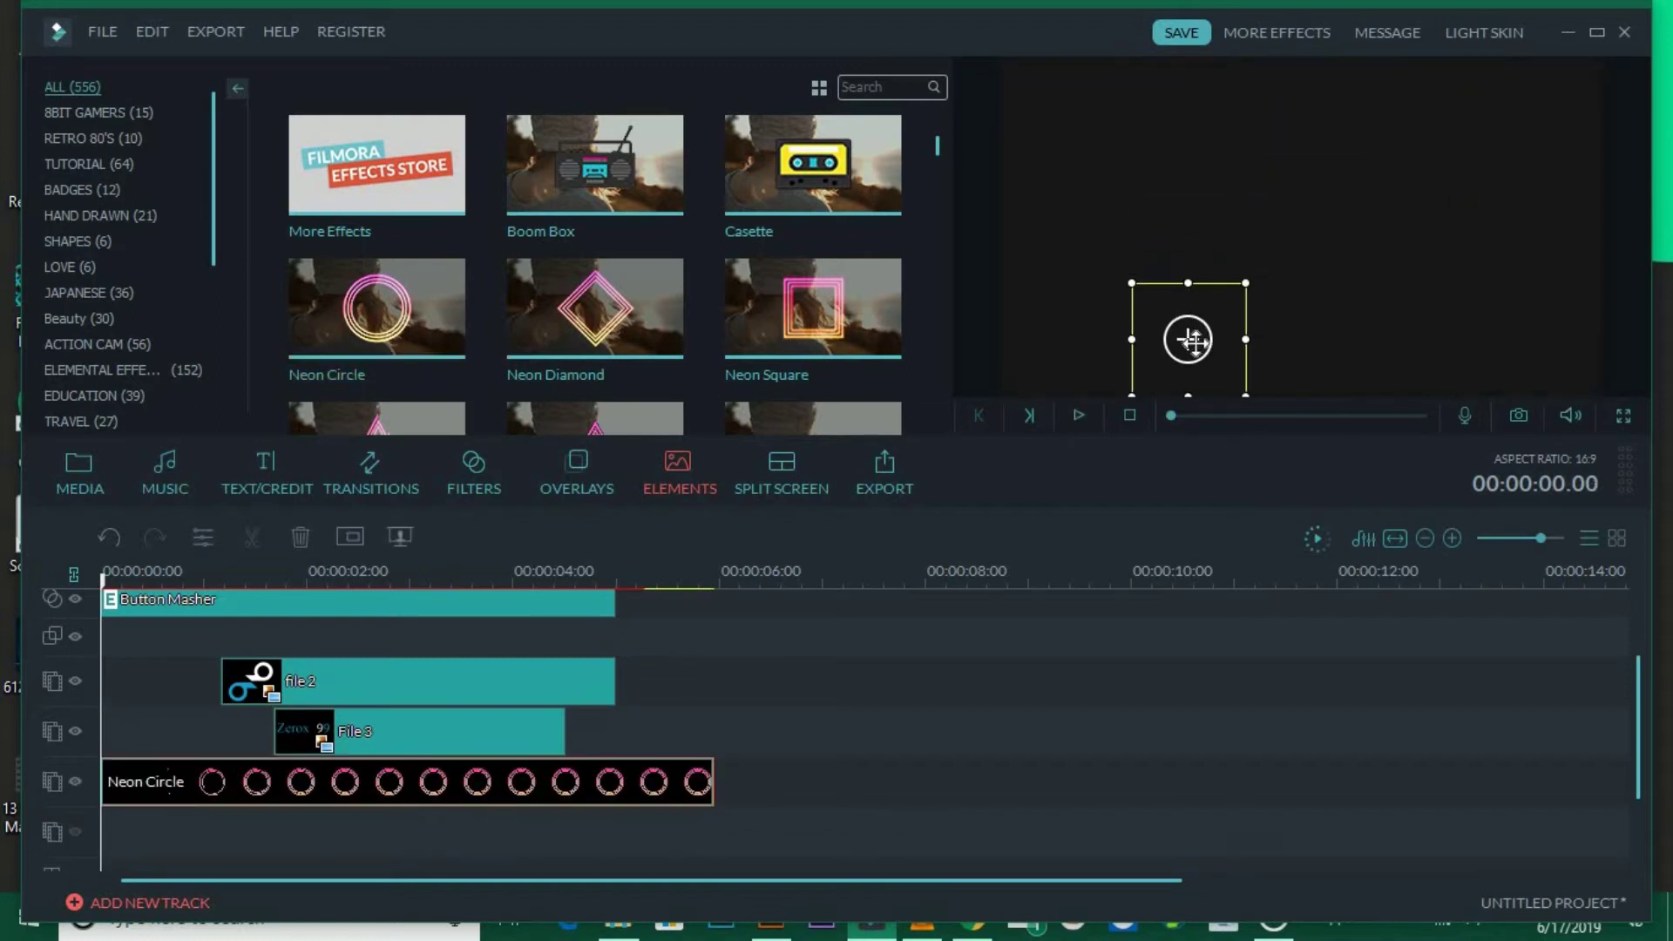
click(144, 580)
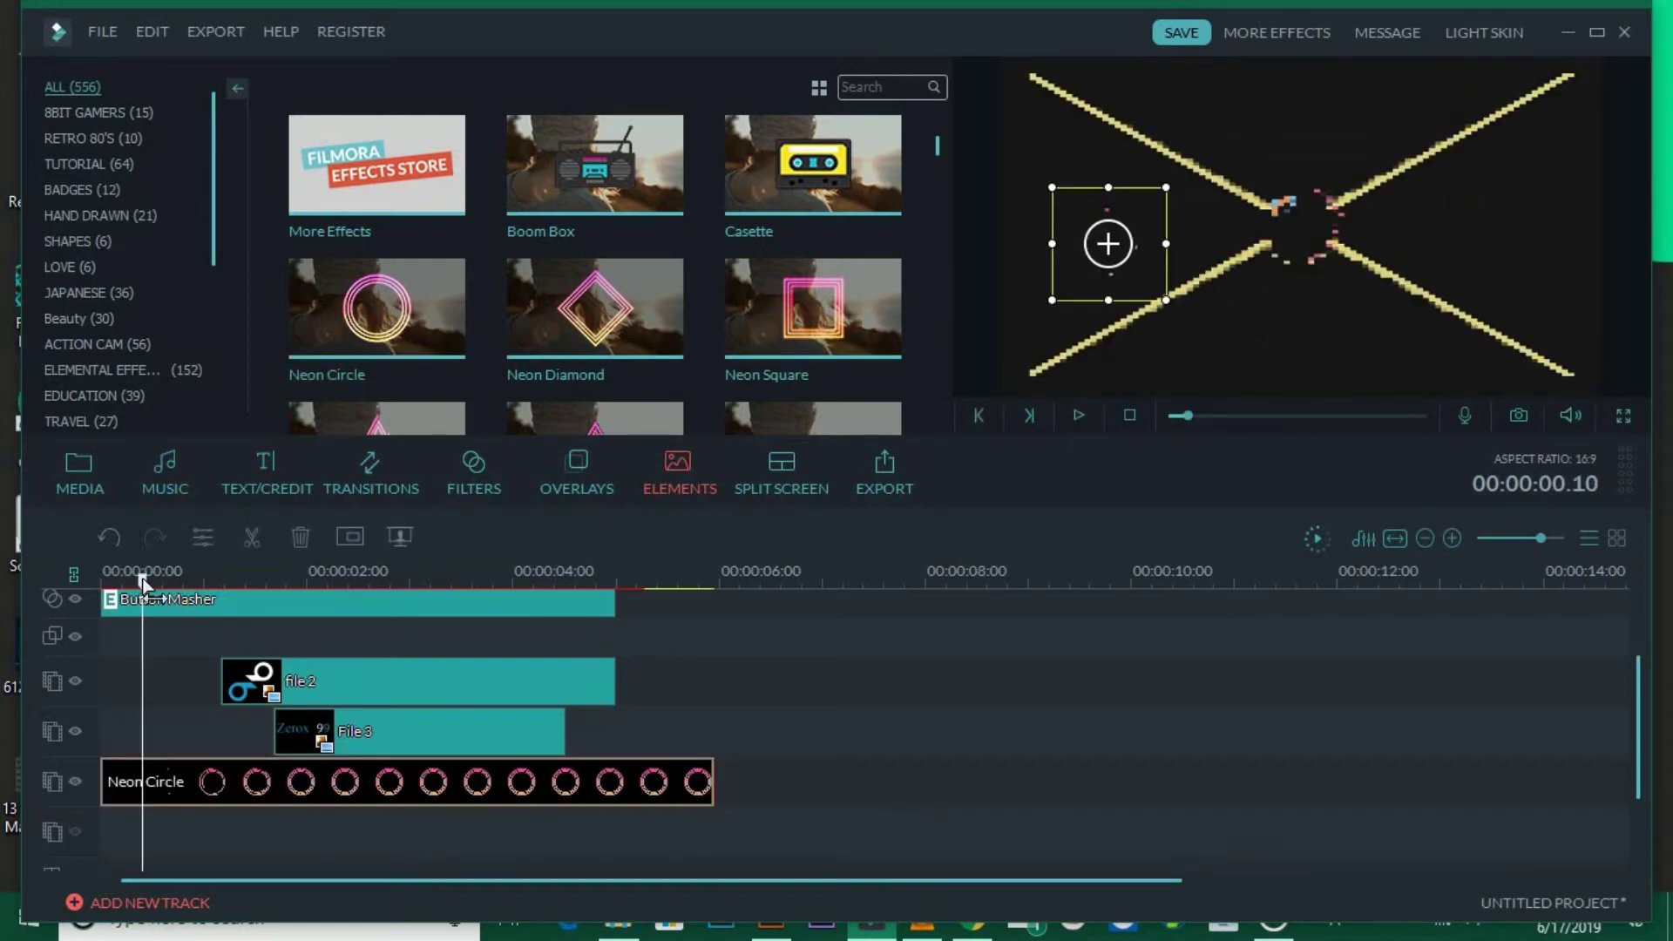
key(space)
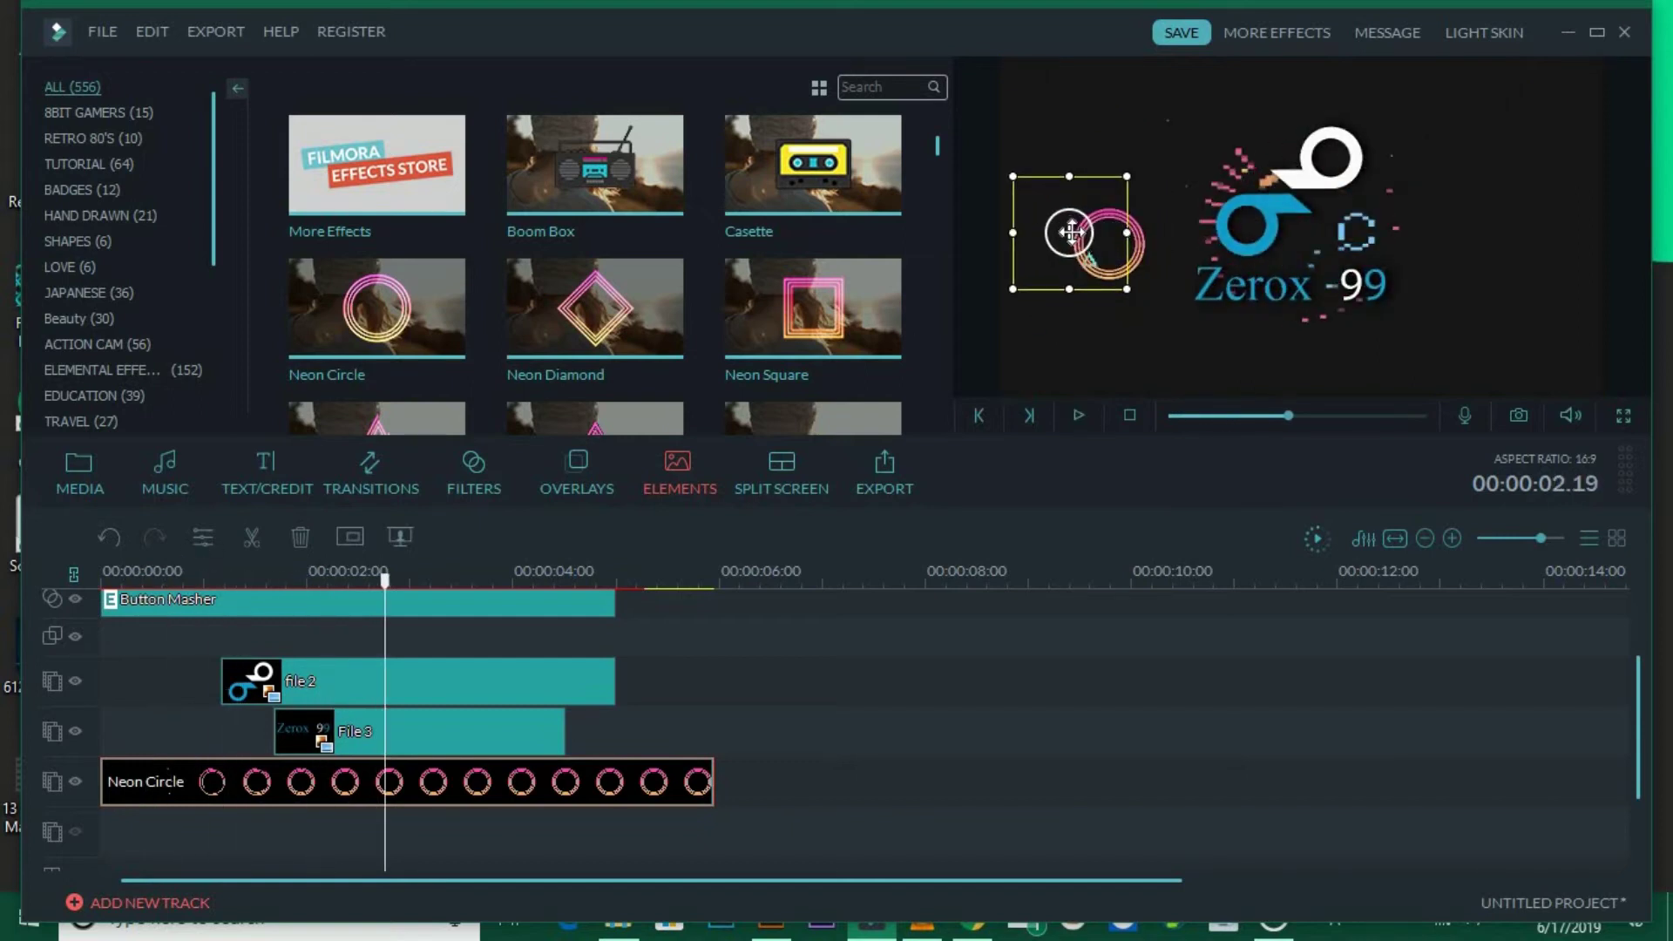
Add a second Neon Circle element on the next track from the start, position it right of the logo, and play the intro
drag(376, 314, 109, 828)
drag(1468, 69, 1197, 351)
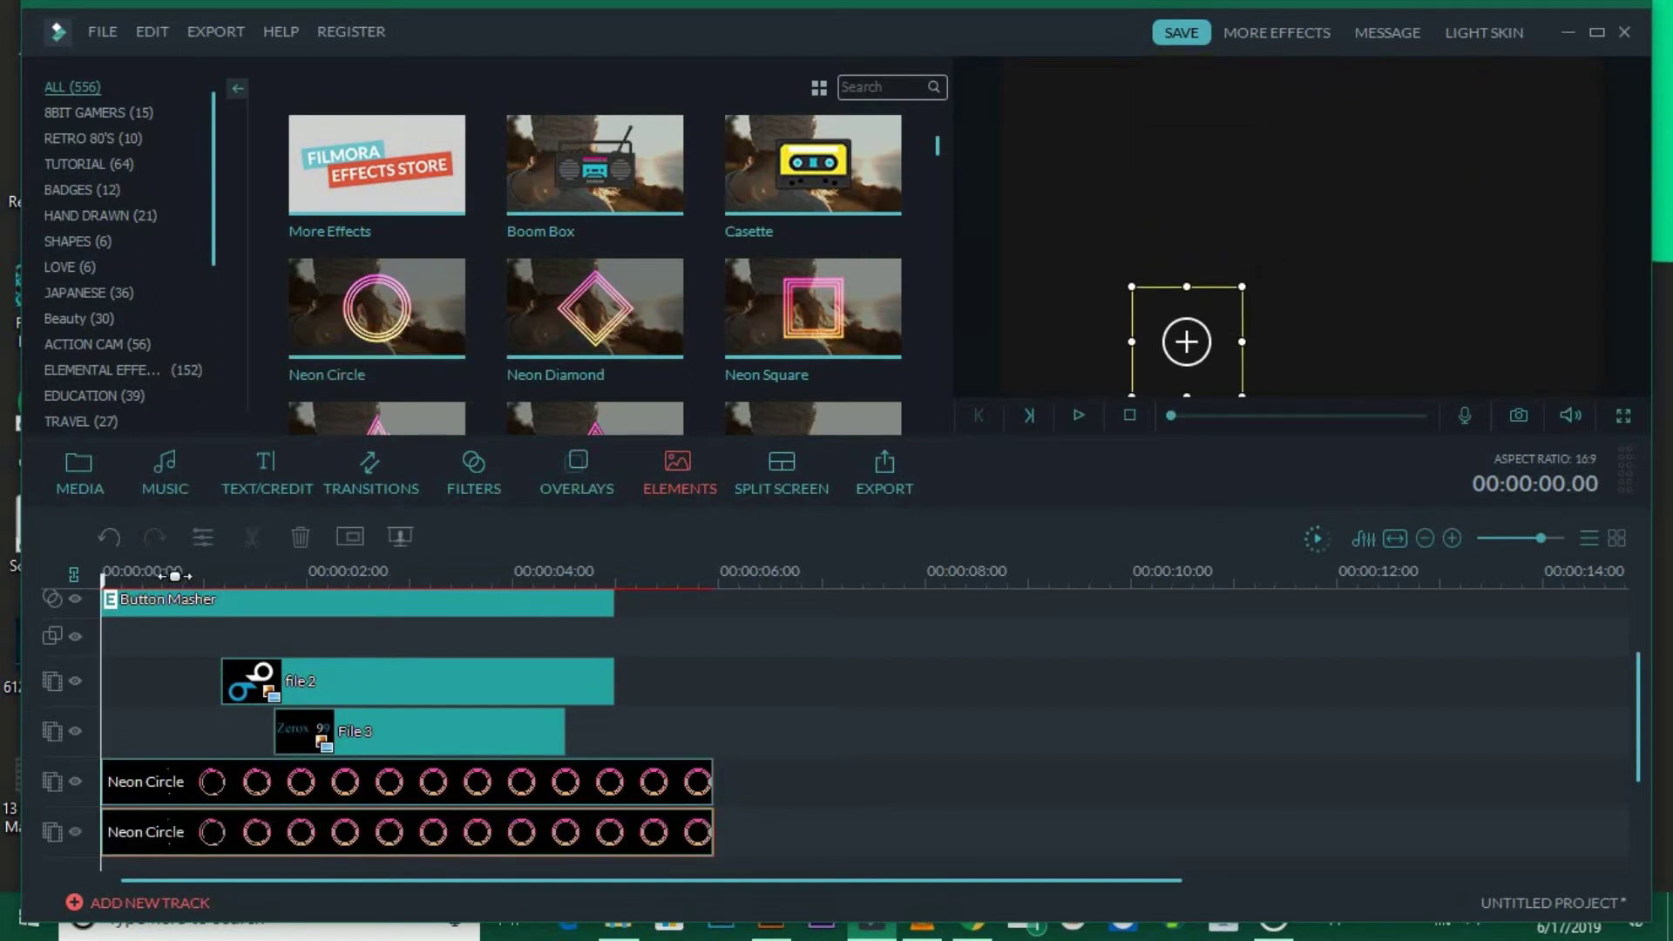
click(325, 578)
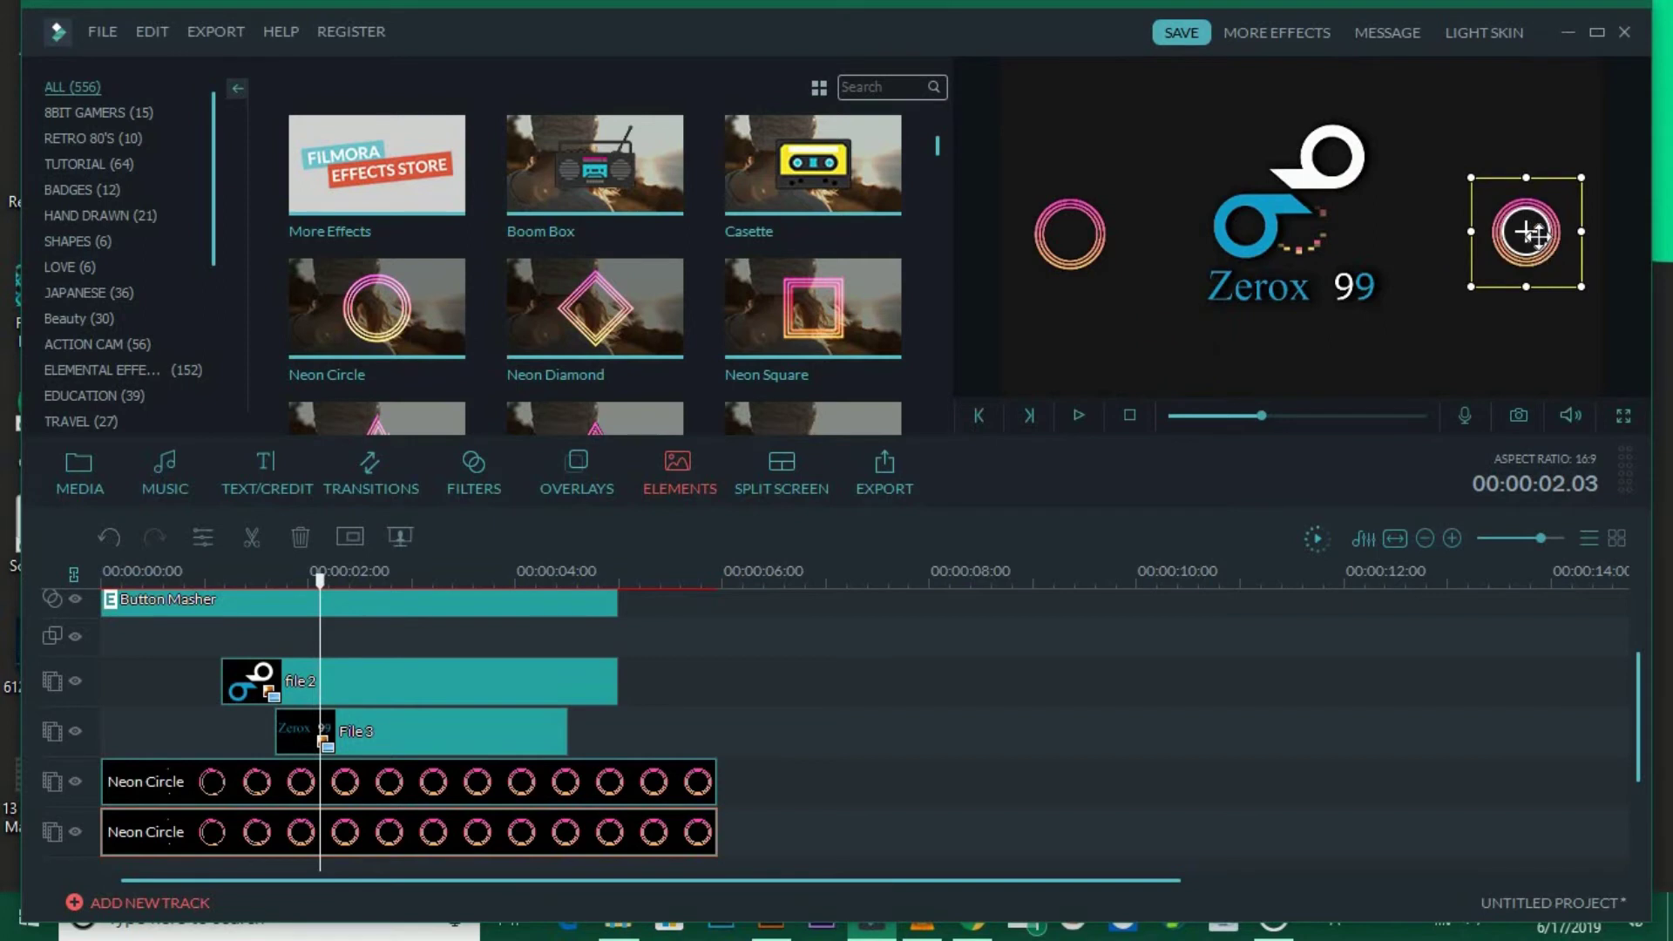
click(92, 595)
key(space)
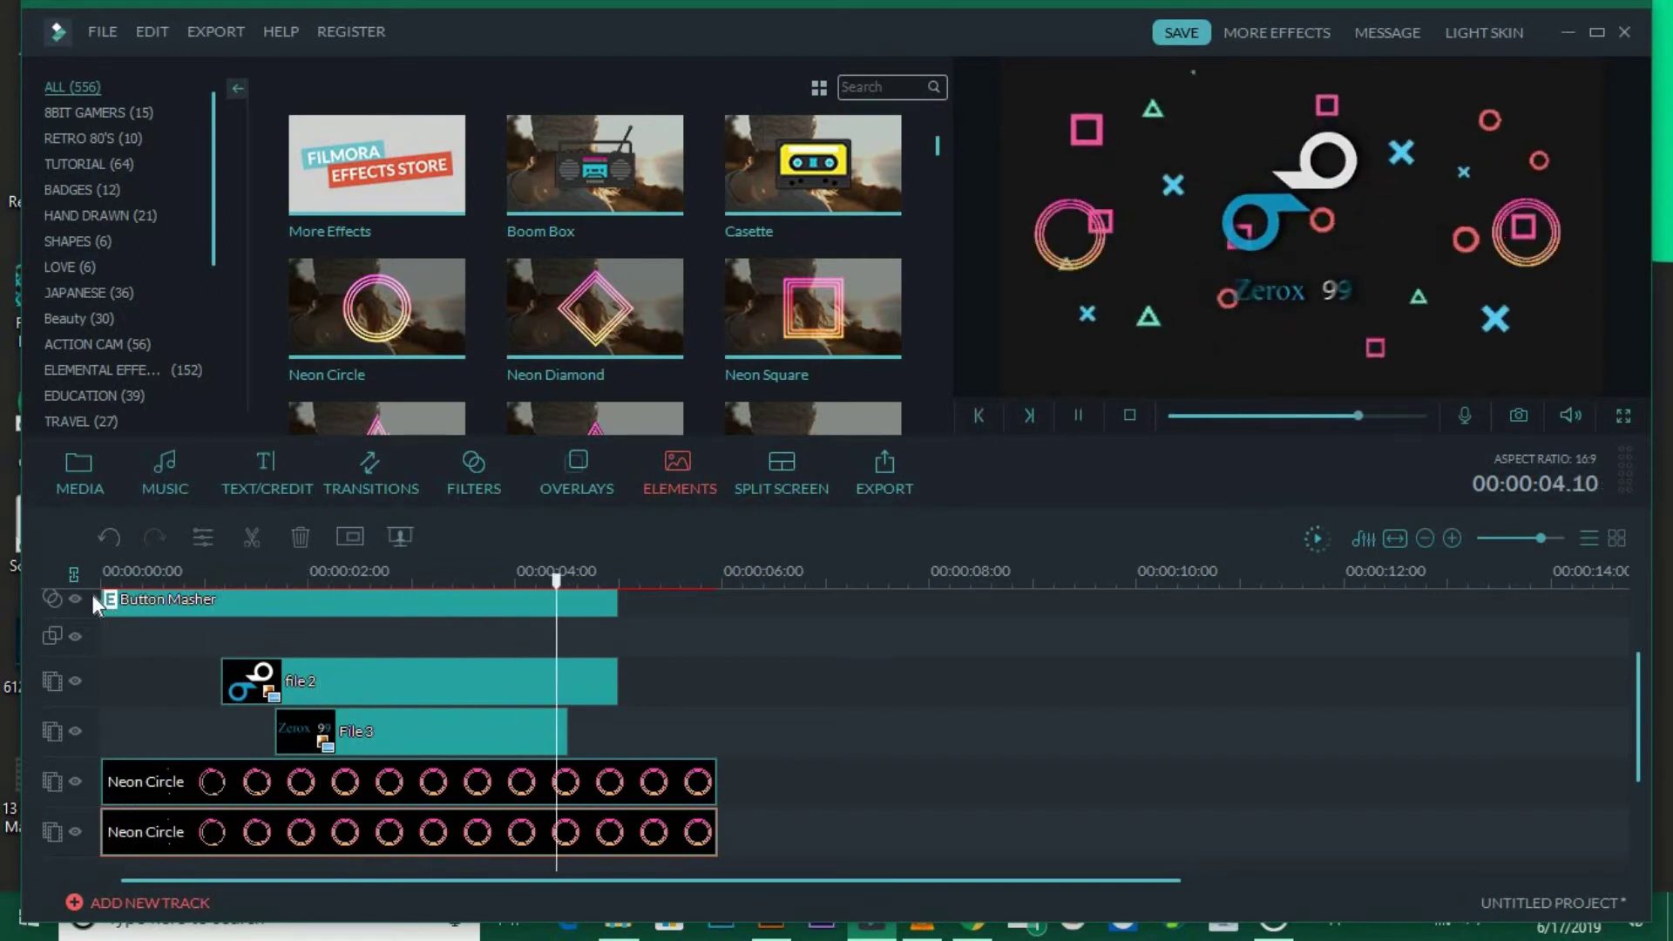
Trim both Neon Circle clips to end with the file 2 logo clip at 00:00:05.00 and play the result
drag(714, 781, 619, 781)
drag(694, 832, 619, 832)
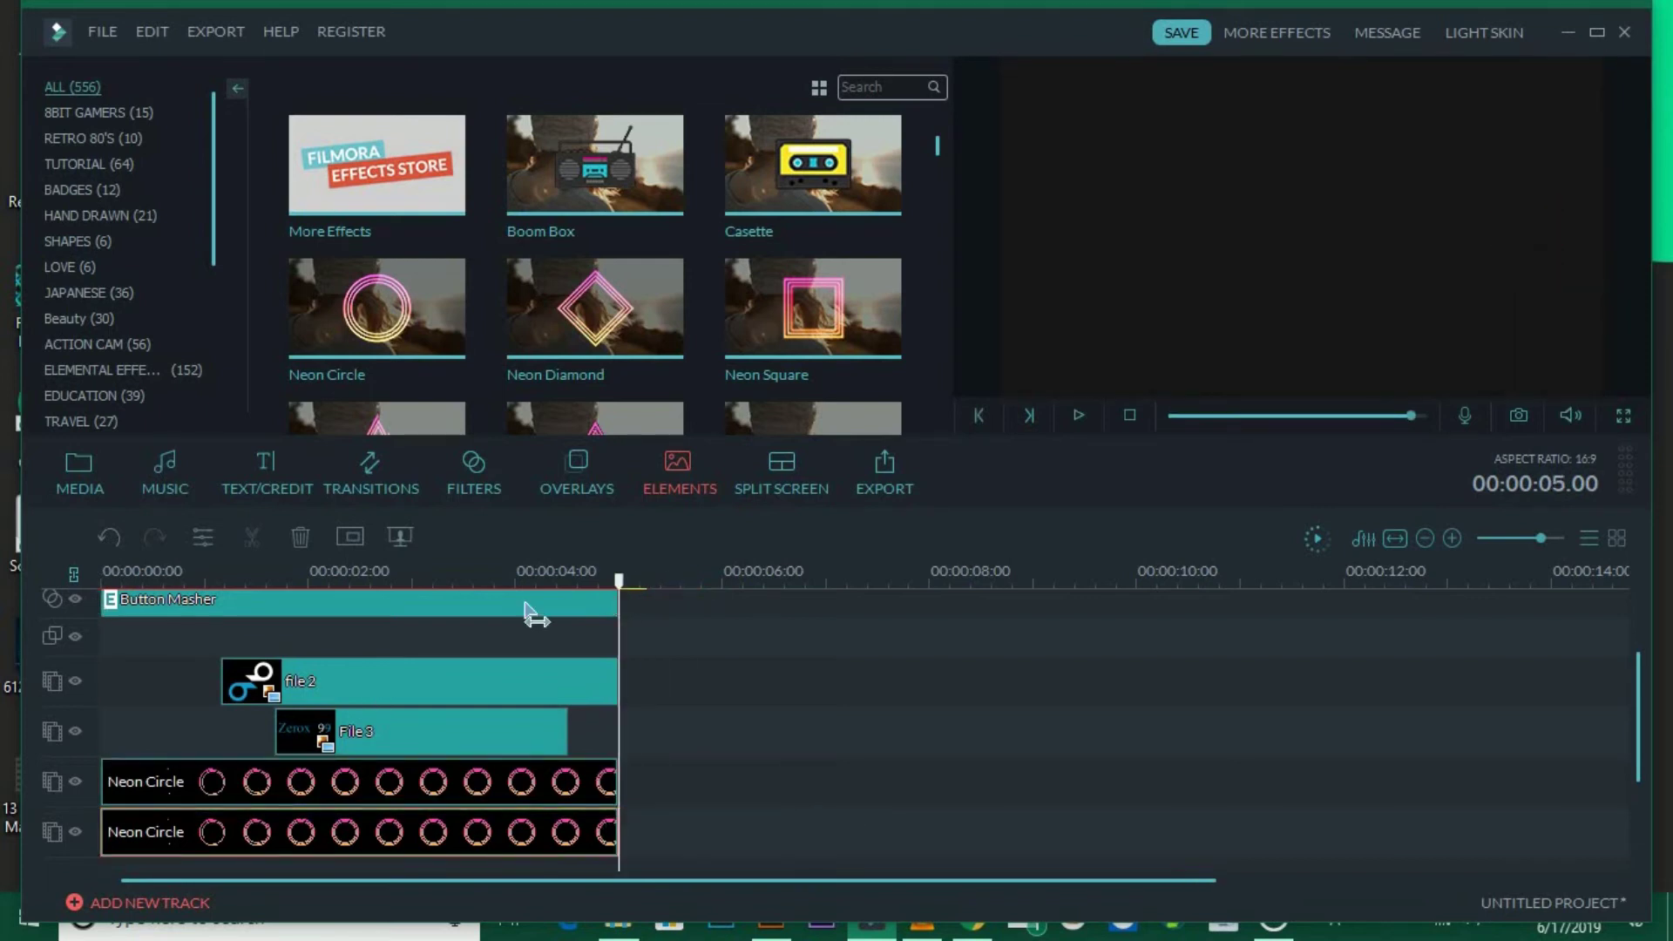
key(space)
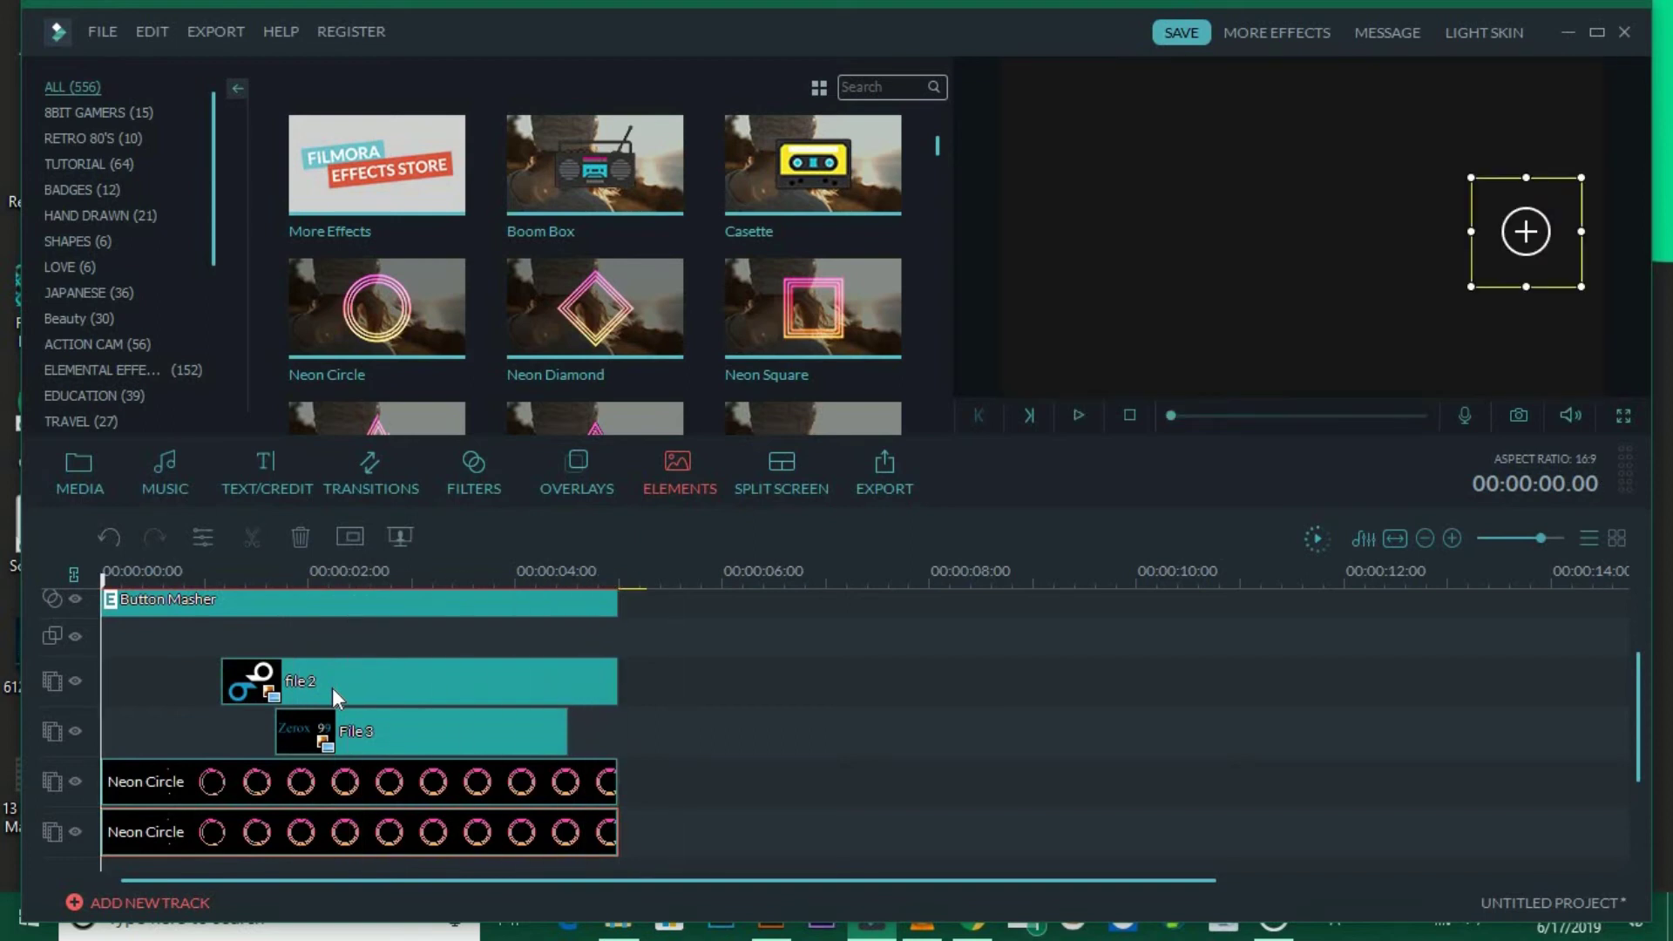
Look through the imported media for intro music and listen to the After Effects Trailer Title 2.0 audio
scroll(655, 668, down, 3)
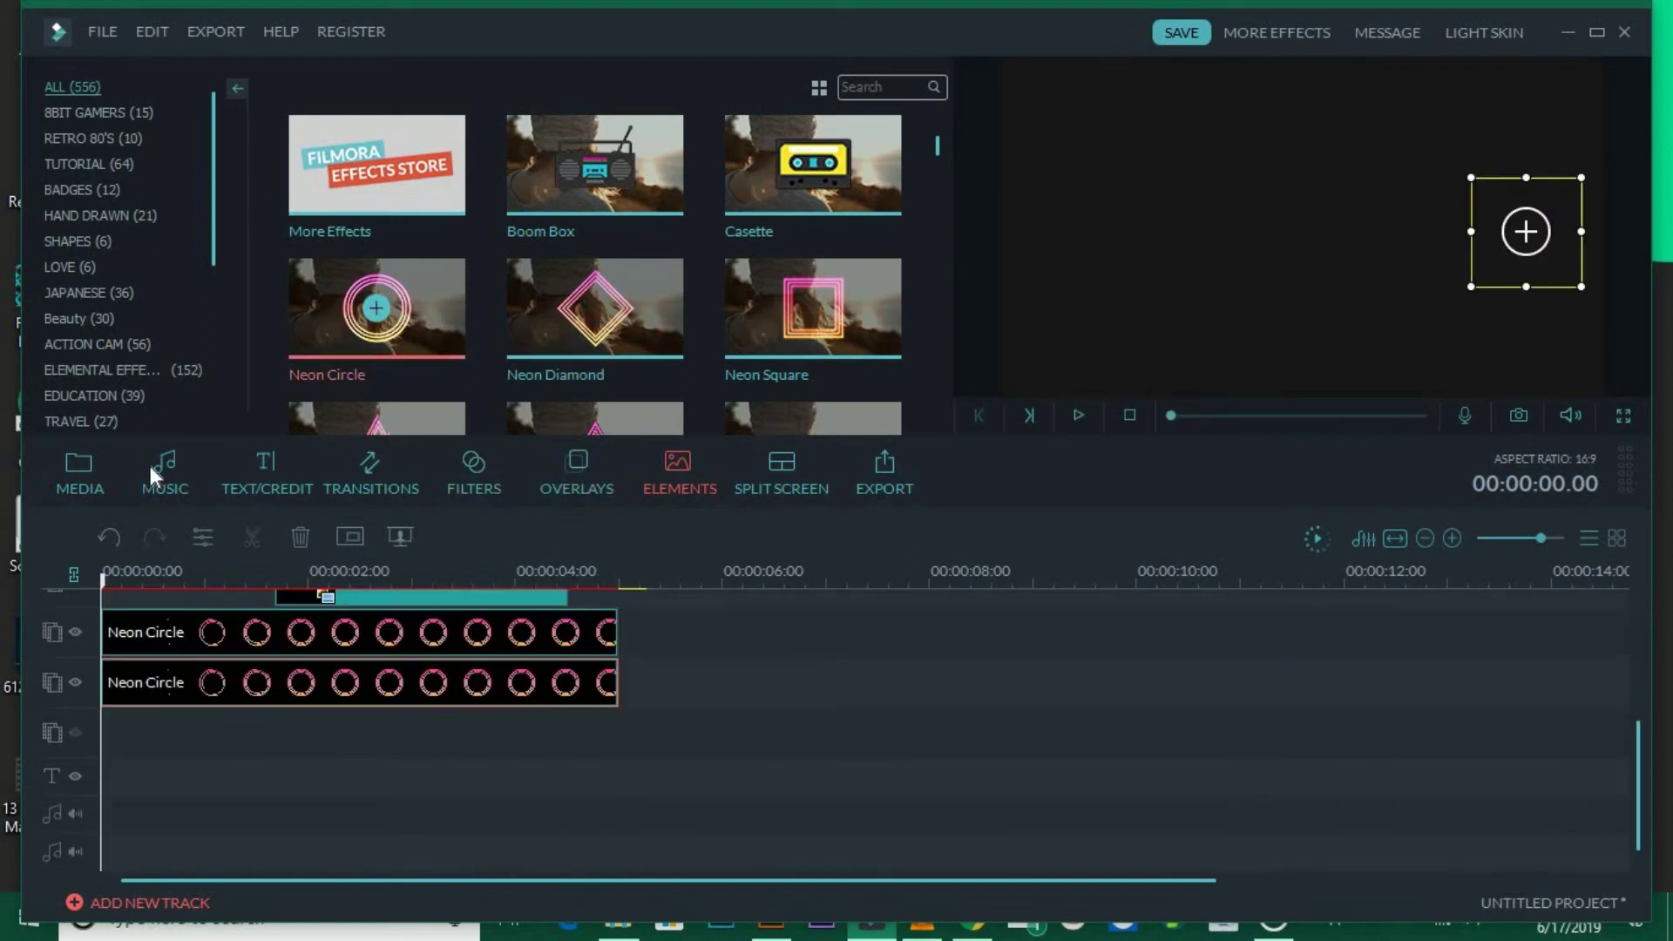
click(164, 470)
click(79, 466)
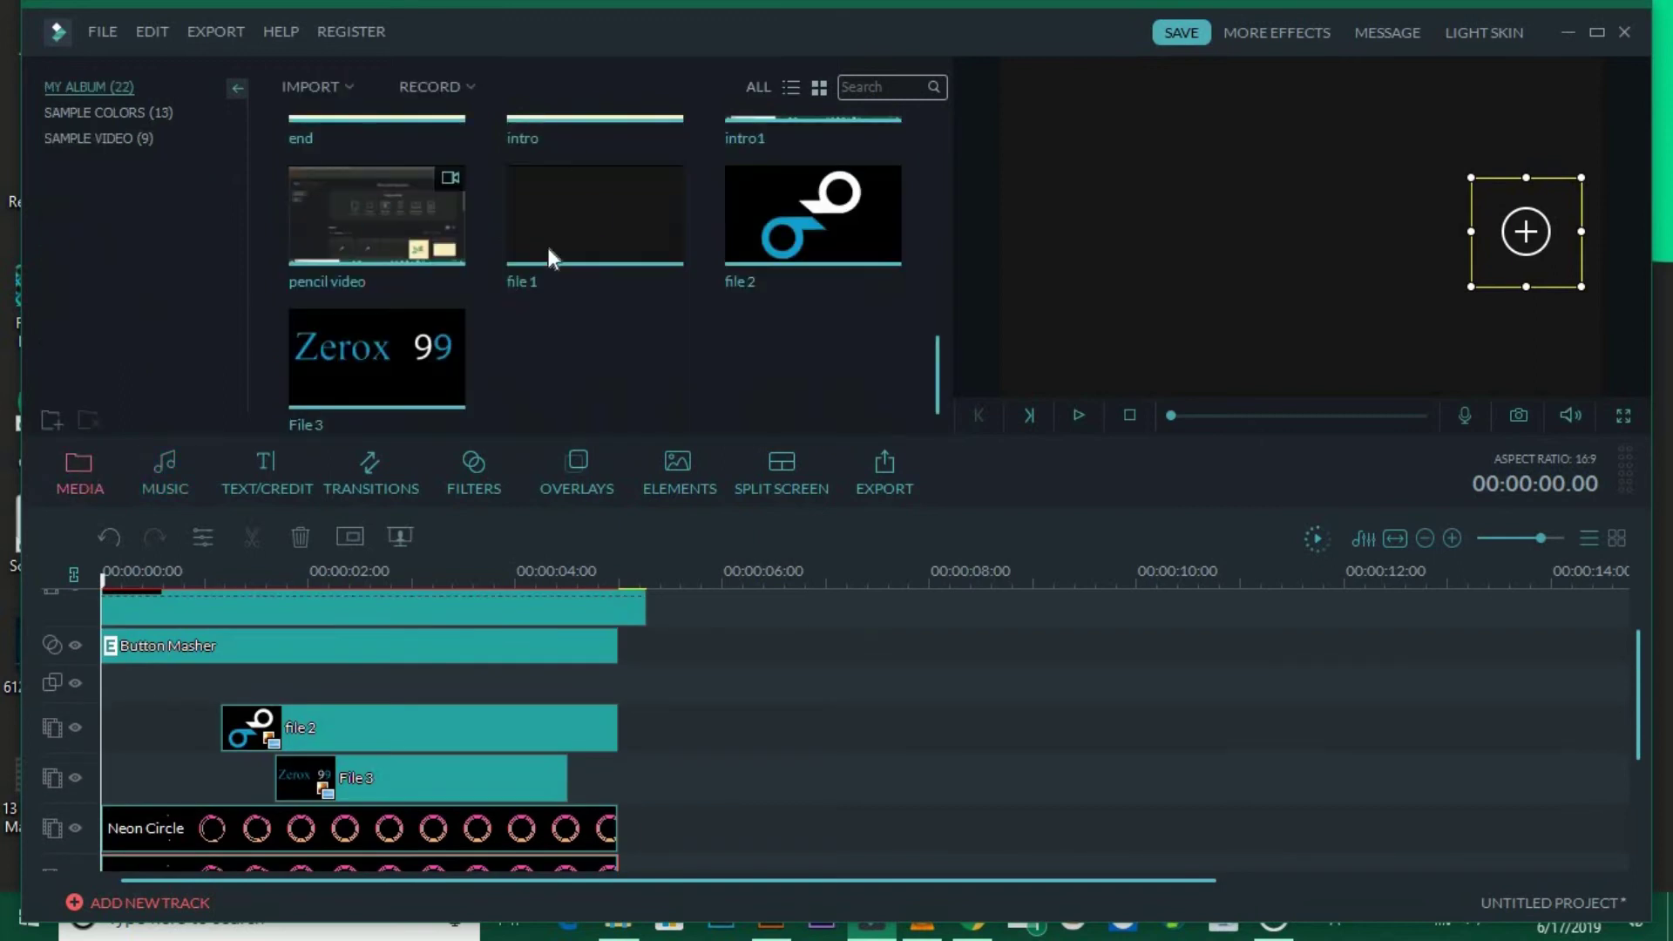
scroll(584, 209, down, 3)
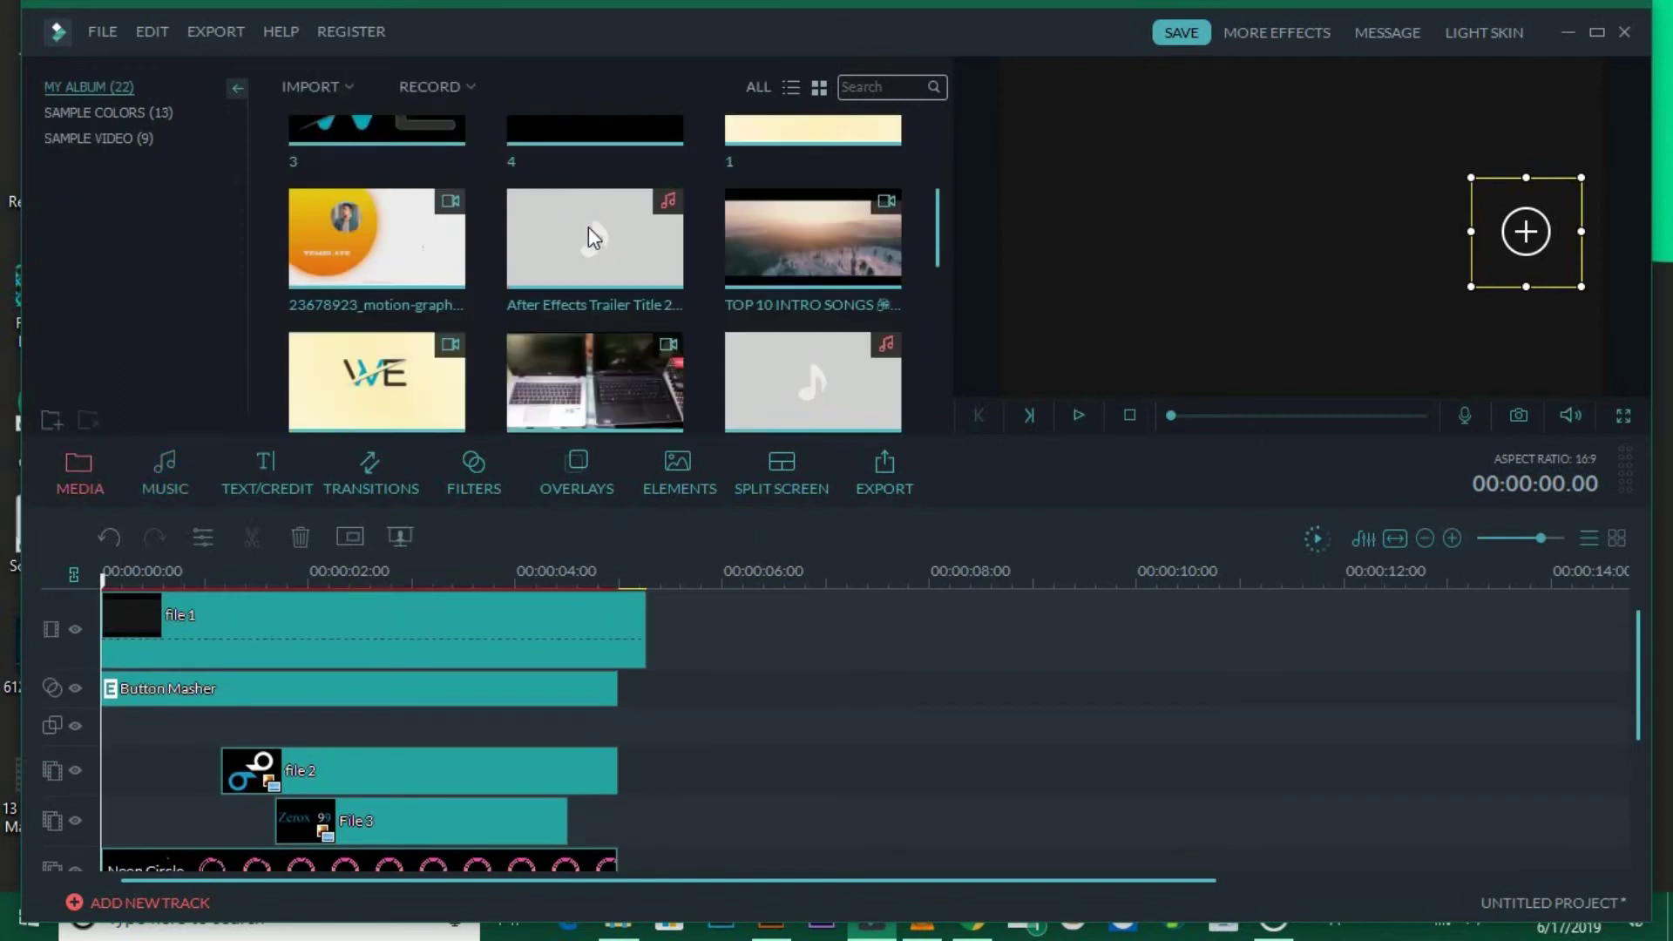
double_click(561, 267)
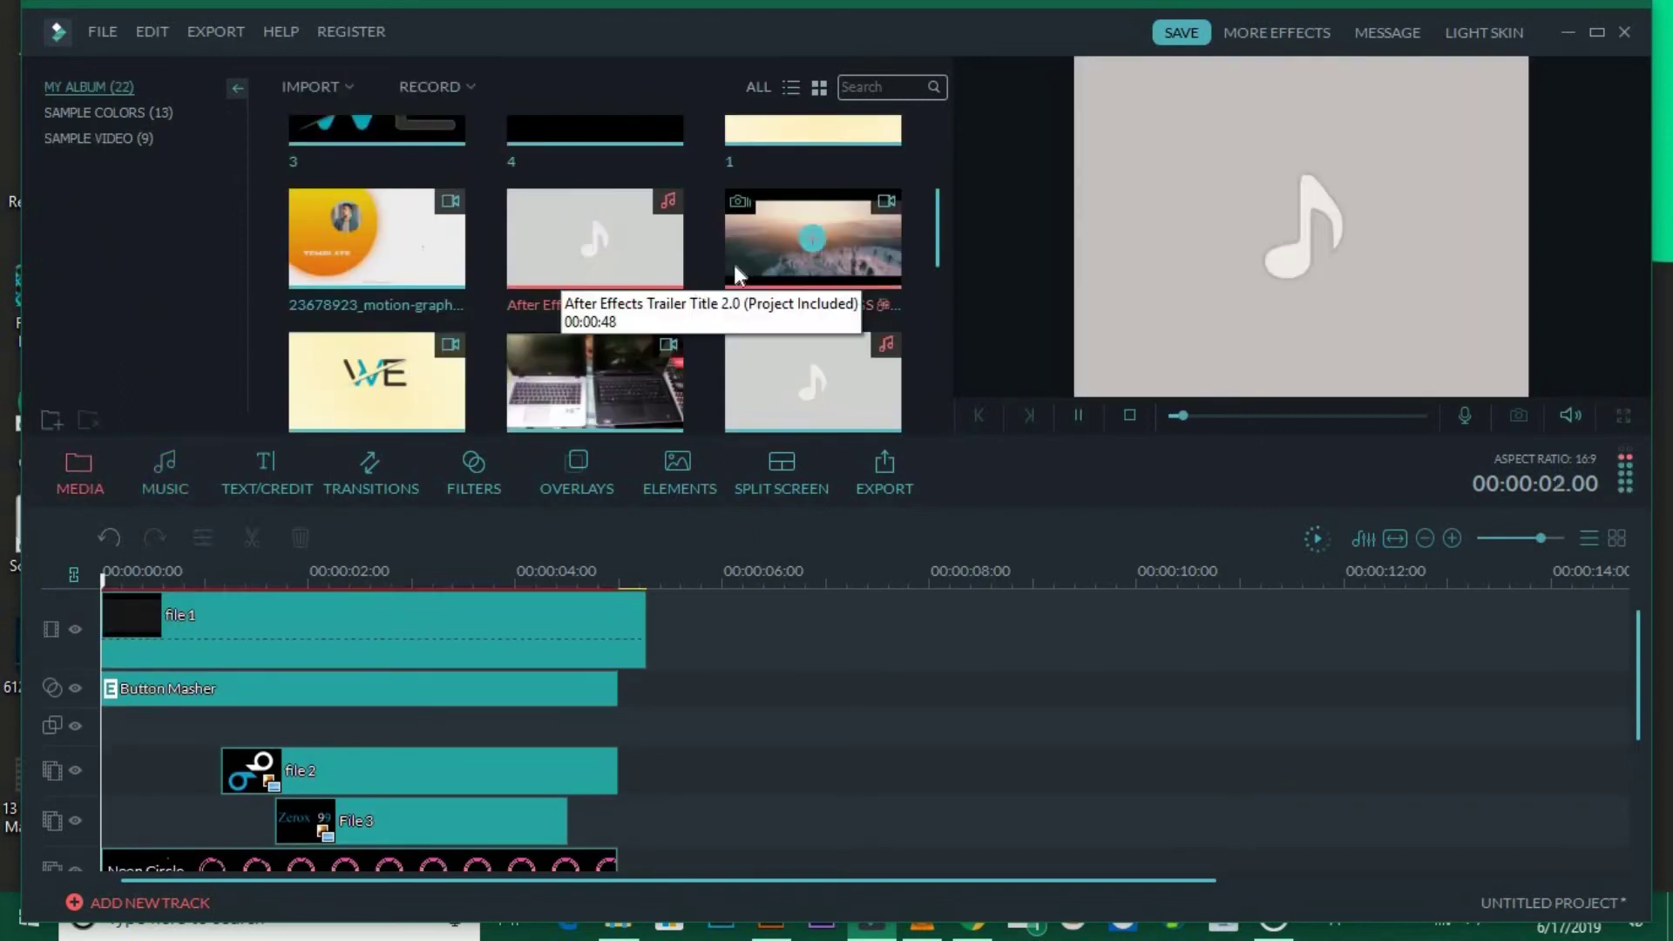
scroll(723, 268, down, 5)
scroll(662, 277, down, 2)
scroll(615, 284, up, 2)
scroll(616, 285, up, 6)
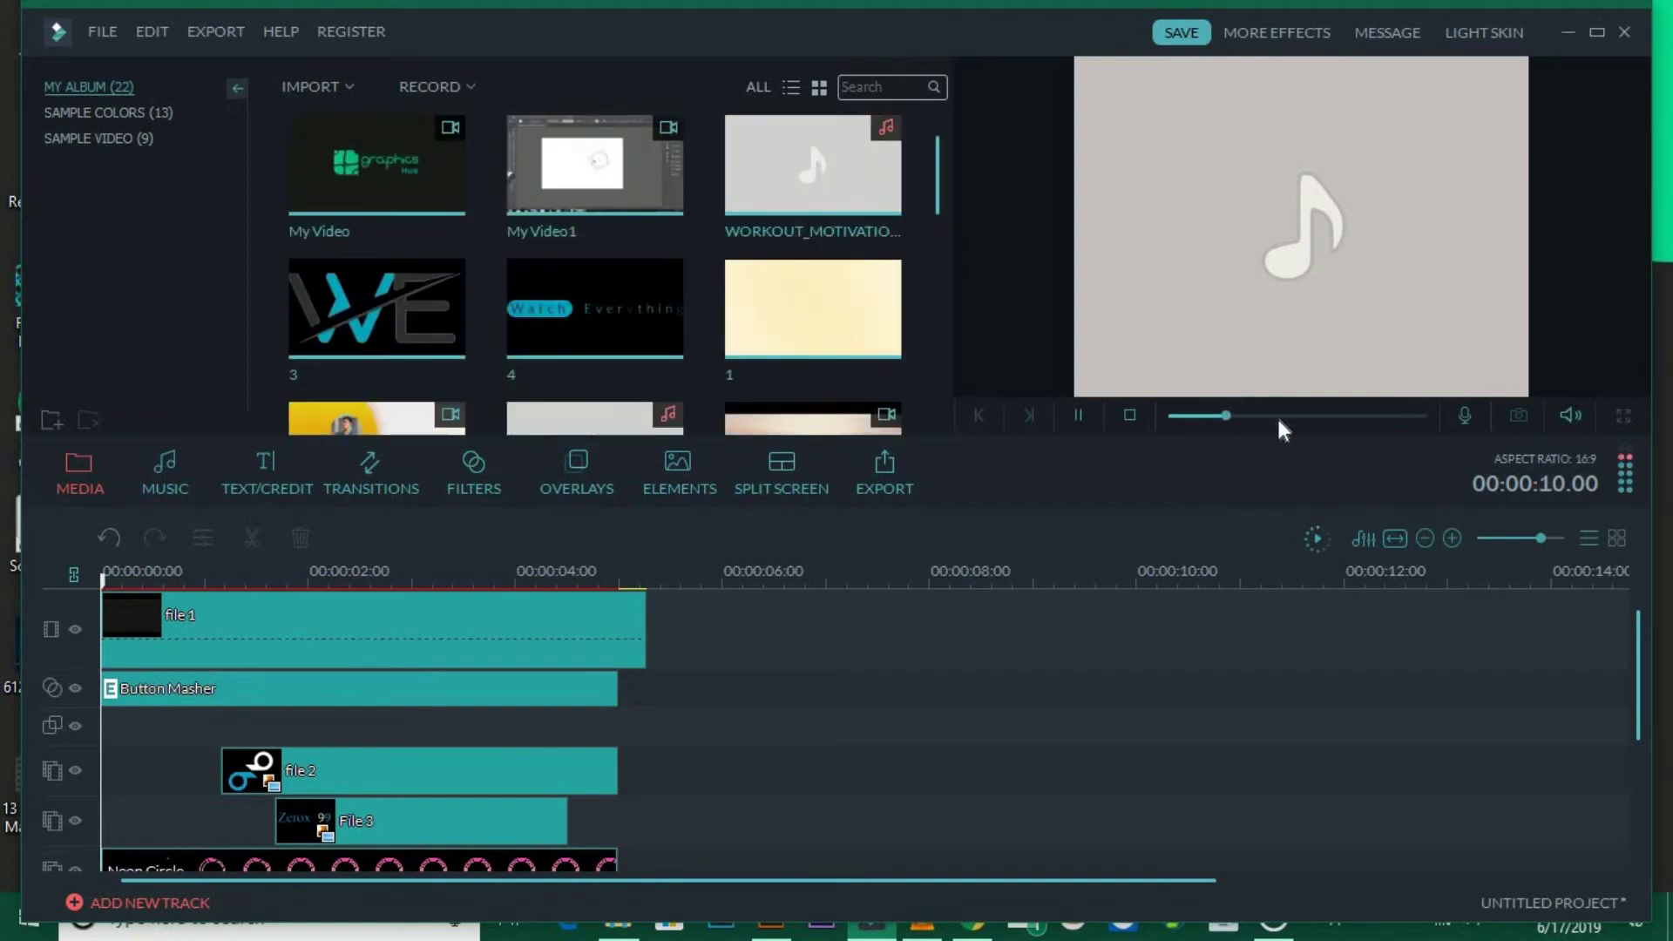
scroll(679, 252, down, 3)
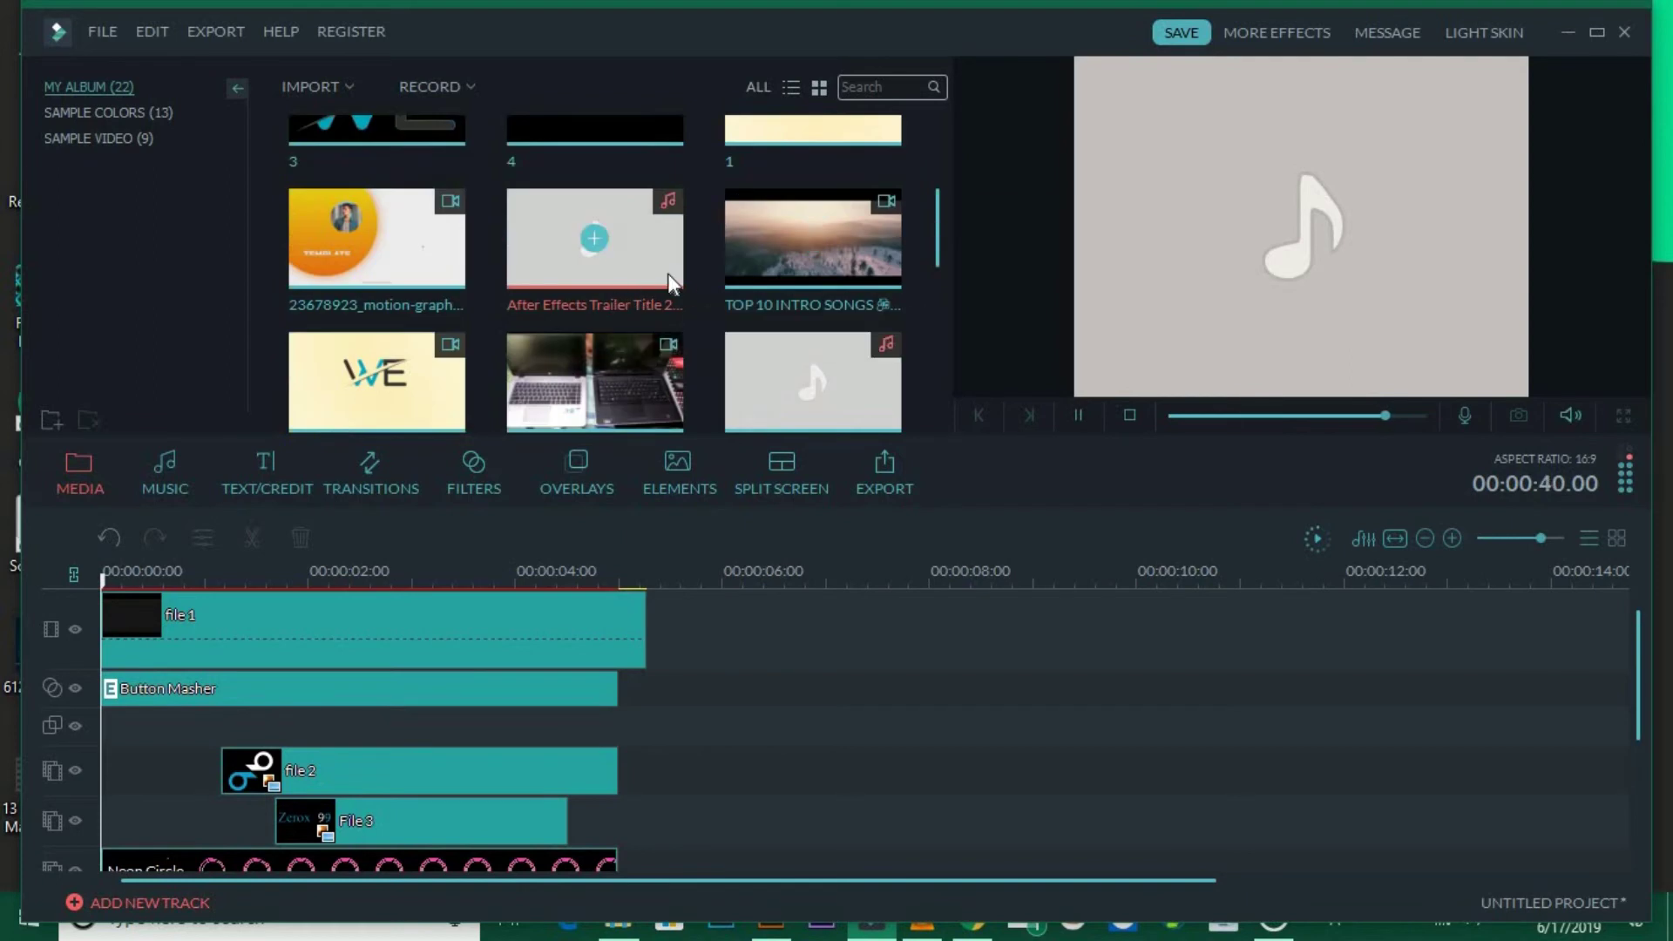
Preview the TOP 10 INTRO SONGS video, place it on the File 3 track starting at about 7 seconds, and play it
click(762, 248)
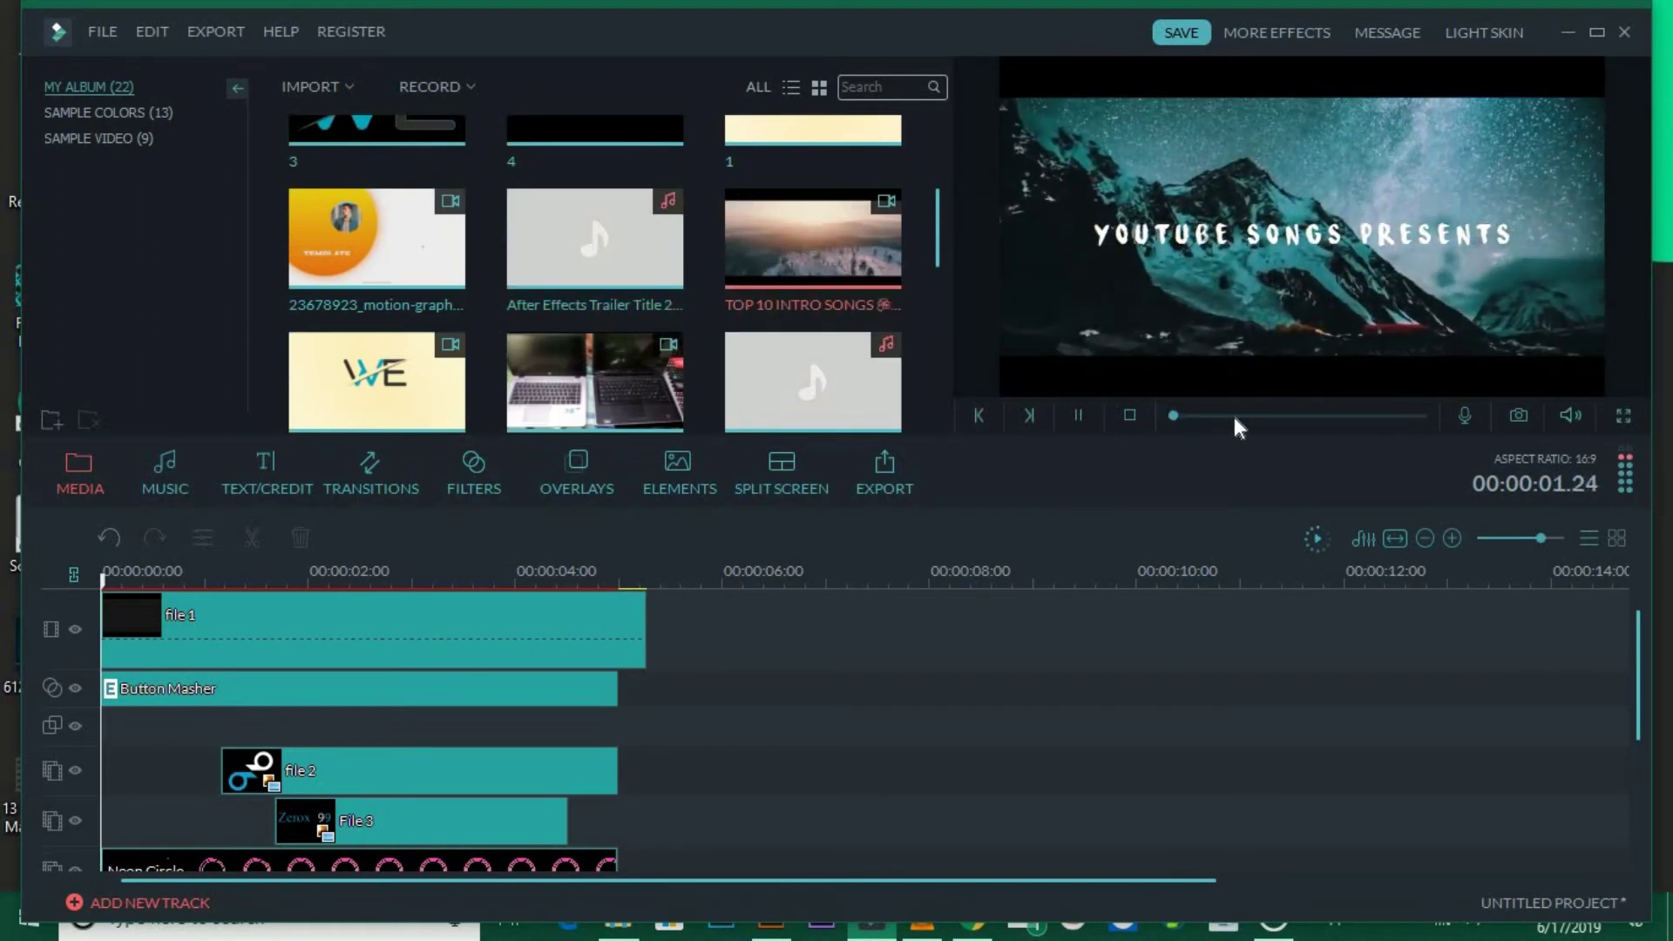
click(1232, 416)
drag(1210, 413, 1255, 413)
drag(799, 273, 888, 817)
click(859, 577)
key(space)
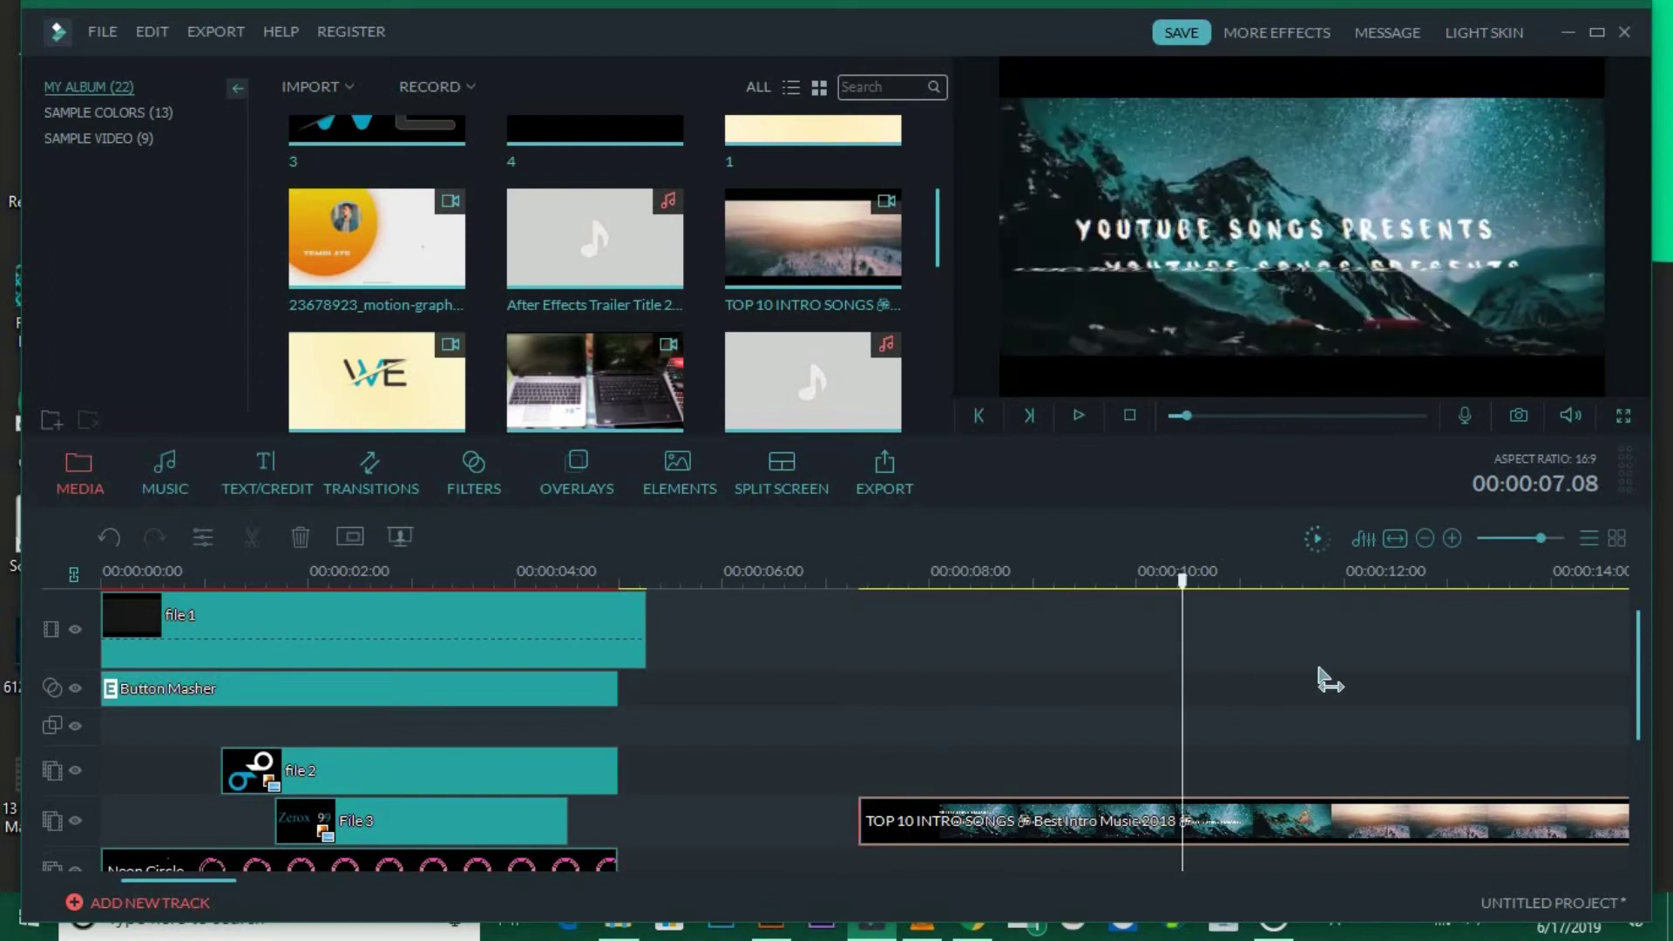
Listen to several parts of the TOP 10 INTRO SONGS clip on the timeline for a suitable music section
click(1269, 577)
key(space)
click(907, 575)
key(space)
mouse_move(443, 880)
mouse_down()
mouse_move(533, 907)
mouse_move(601, 878)
mouse_move(474, 884)
mouse_up()
key(space)
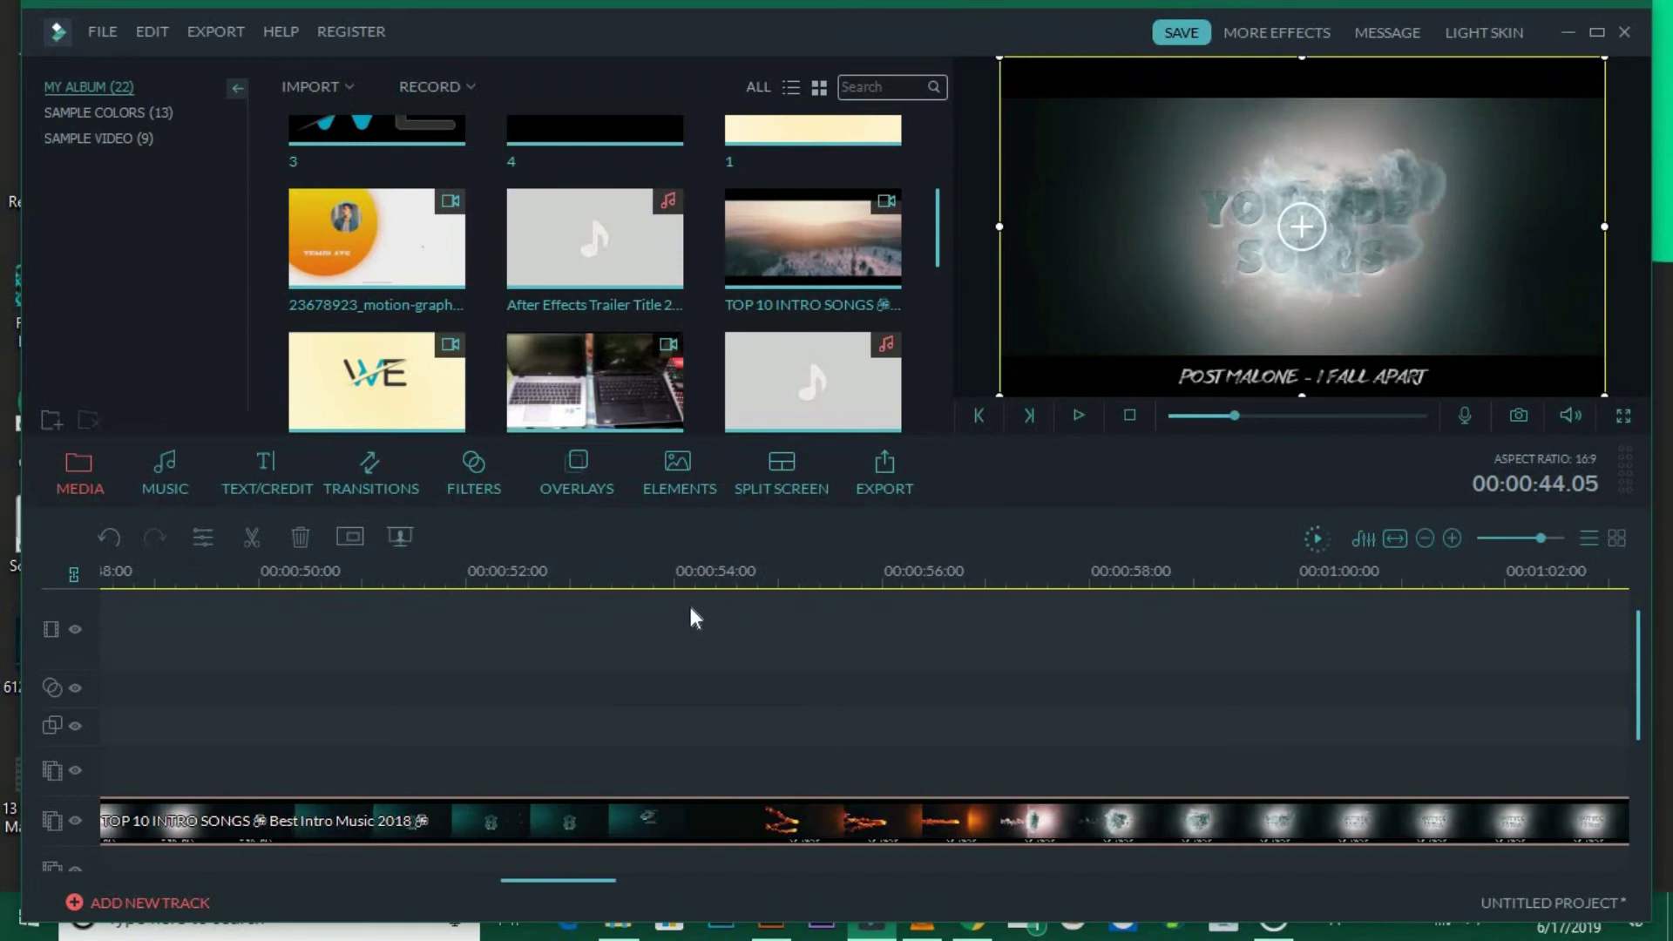
Listen to further parts of the TOP 10 INTRO SONGS clip between about 00:00:50 and 00:01:10
click(728, 576)
key(space)
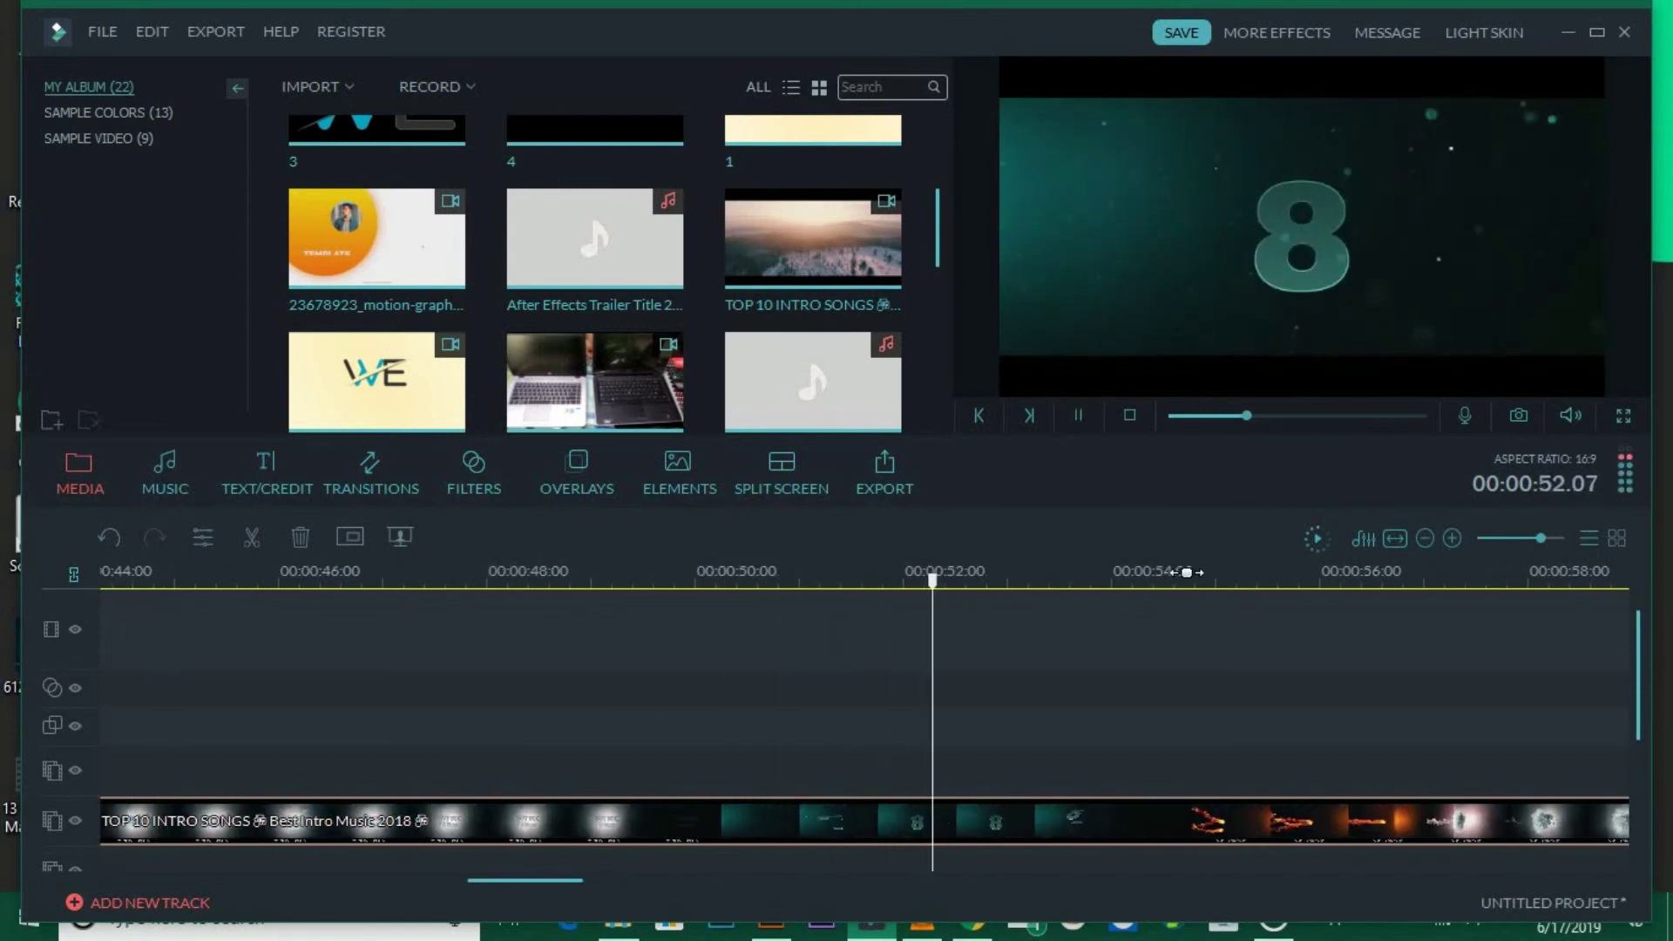
drag(568, 882, 688, 884)
key(space)
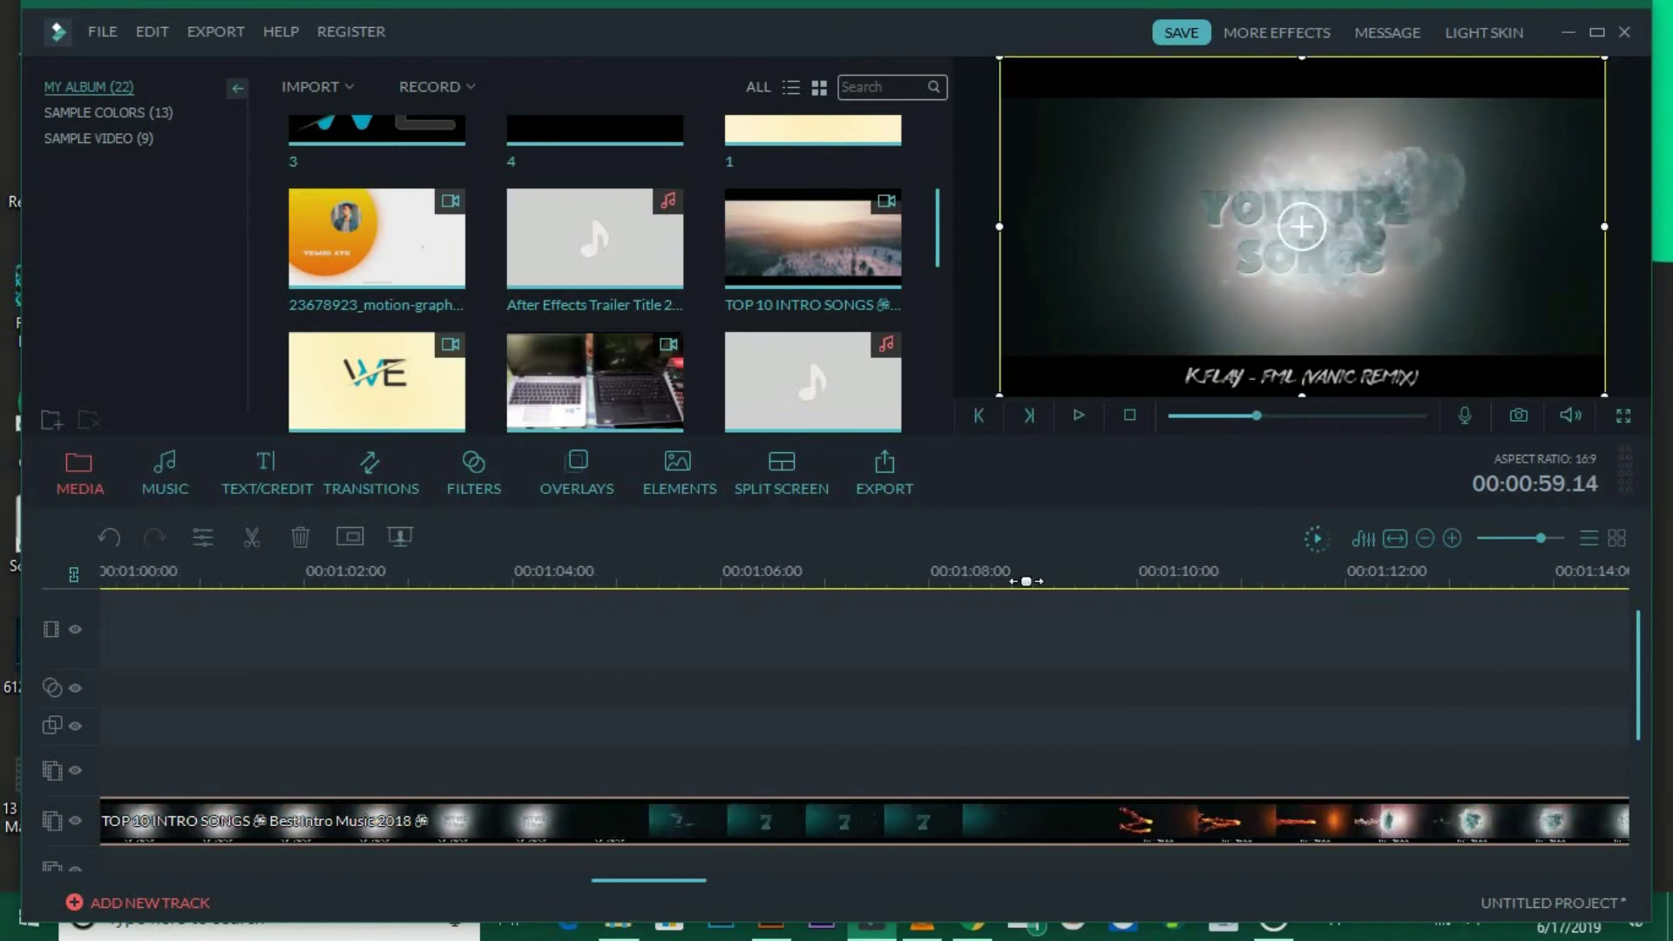
click(993, 581)
key(space)
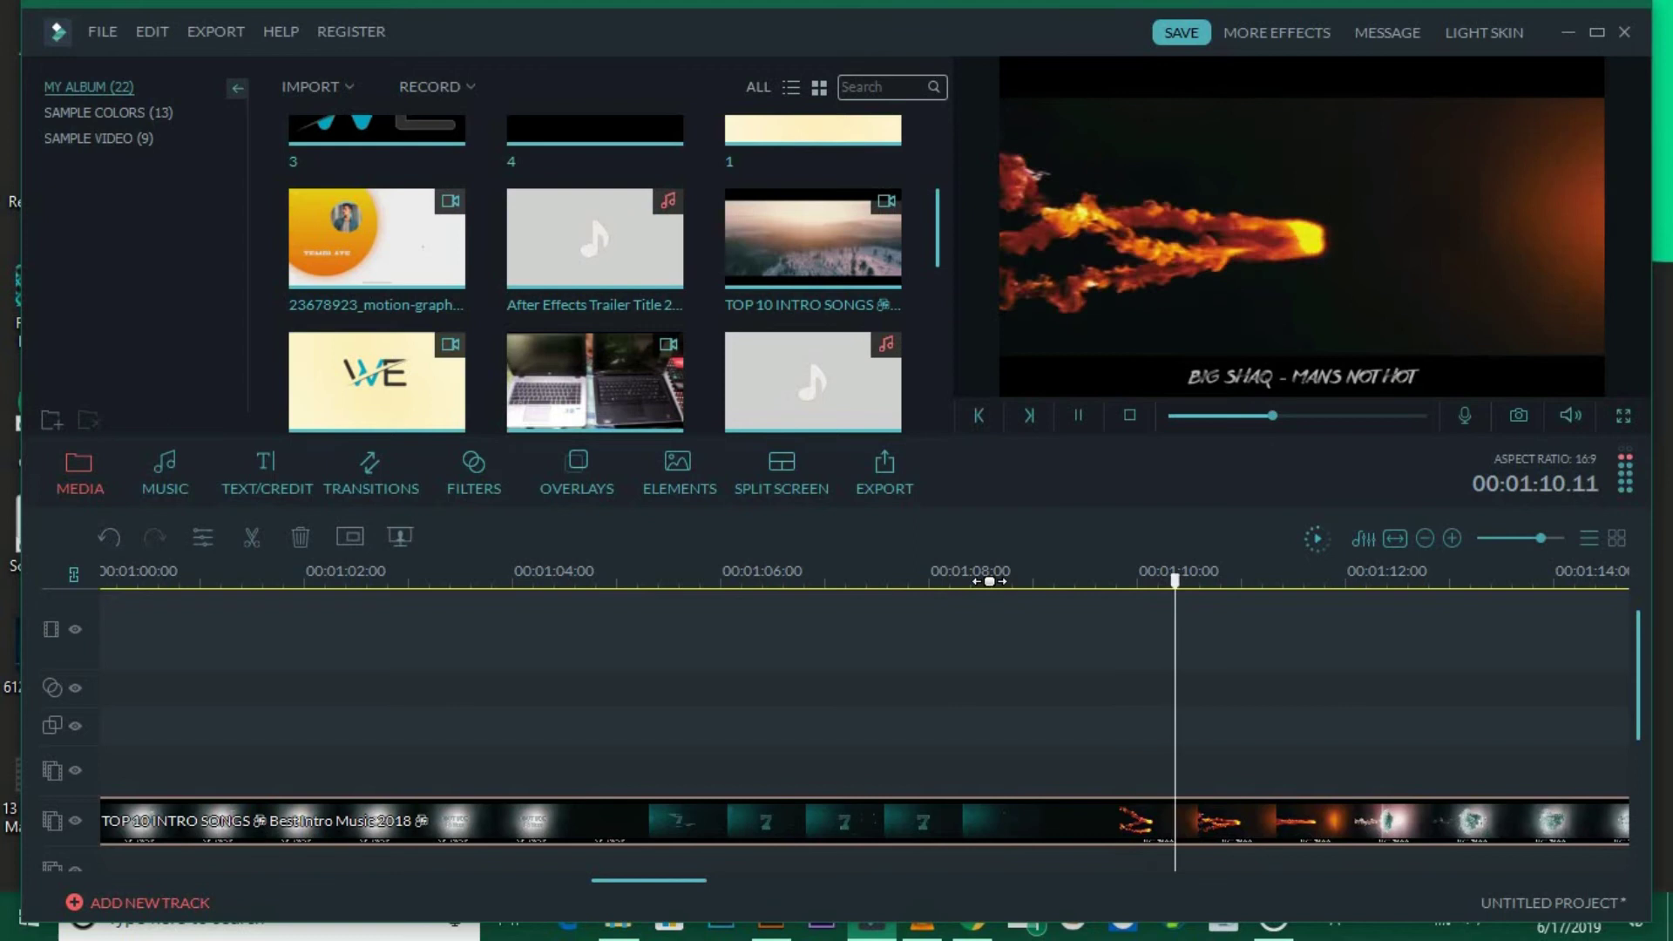
Split the TOP 10 INTRO SONGS clip at 00:01:09.06, just before the Big Shaq song, and delete the part before it
click(1039, 579)
key(space)
click(1046, 579)
key(space)
click(1053, 579)
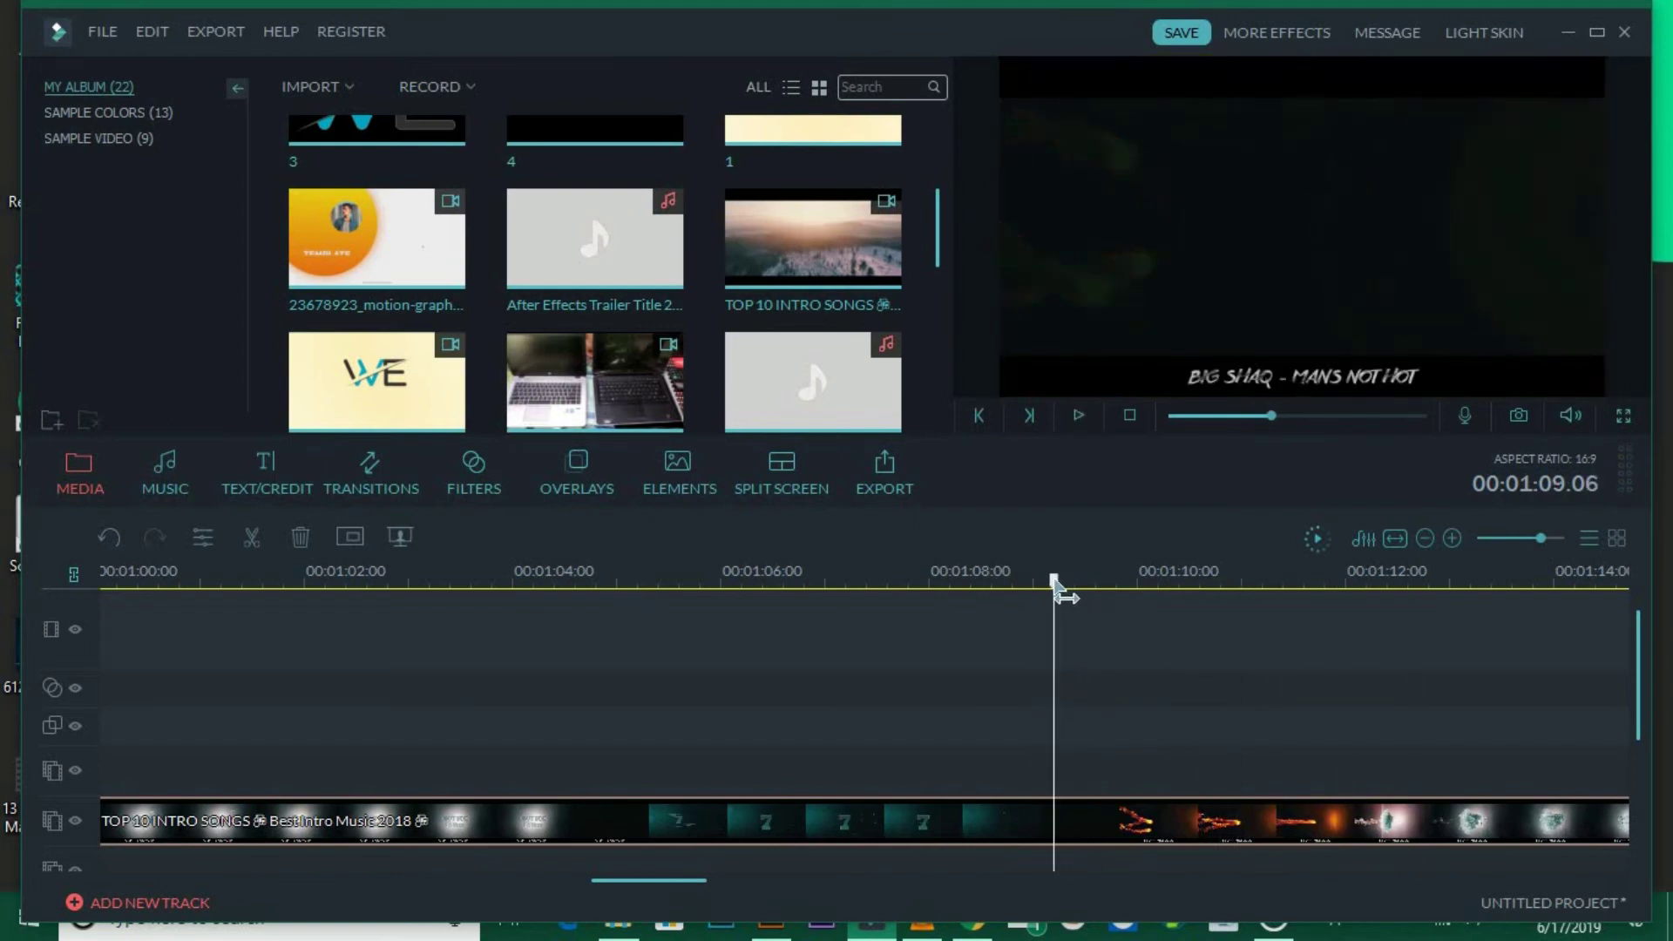
click(252, 537)
key(Delete)
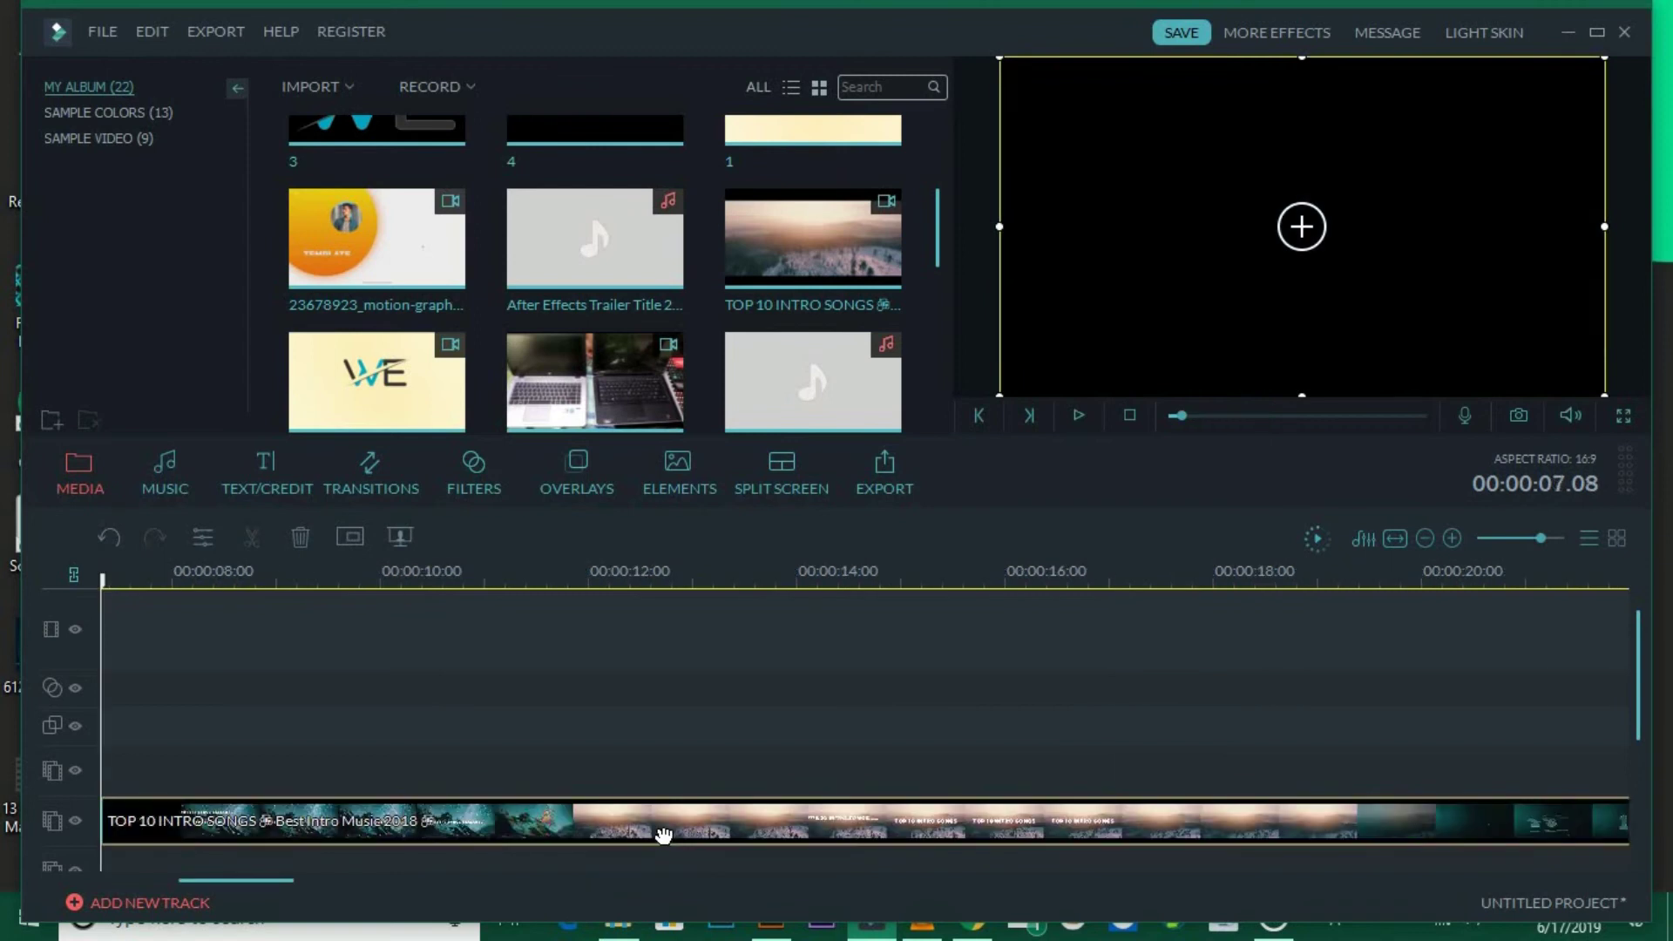
key(Delete)
Play the remaining music clip and split it at 00:01:19.16, where the Big Shaq section ends
drag(277, 887, 730, 885)
click(505, 578)
key(space)
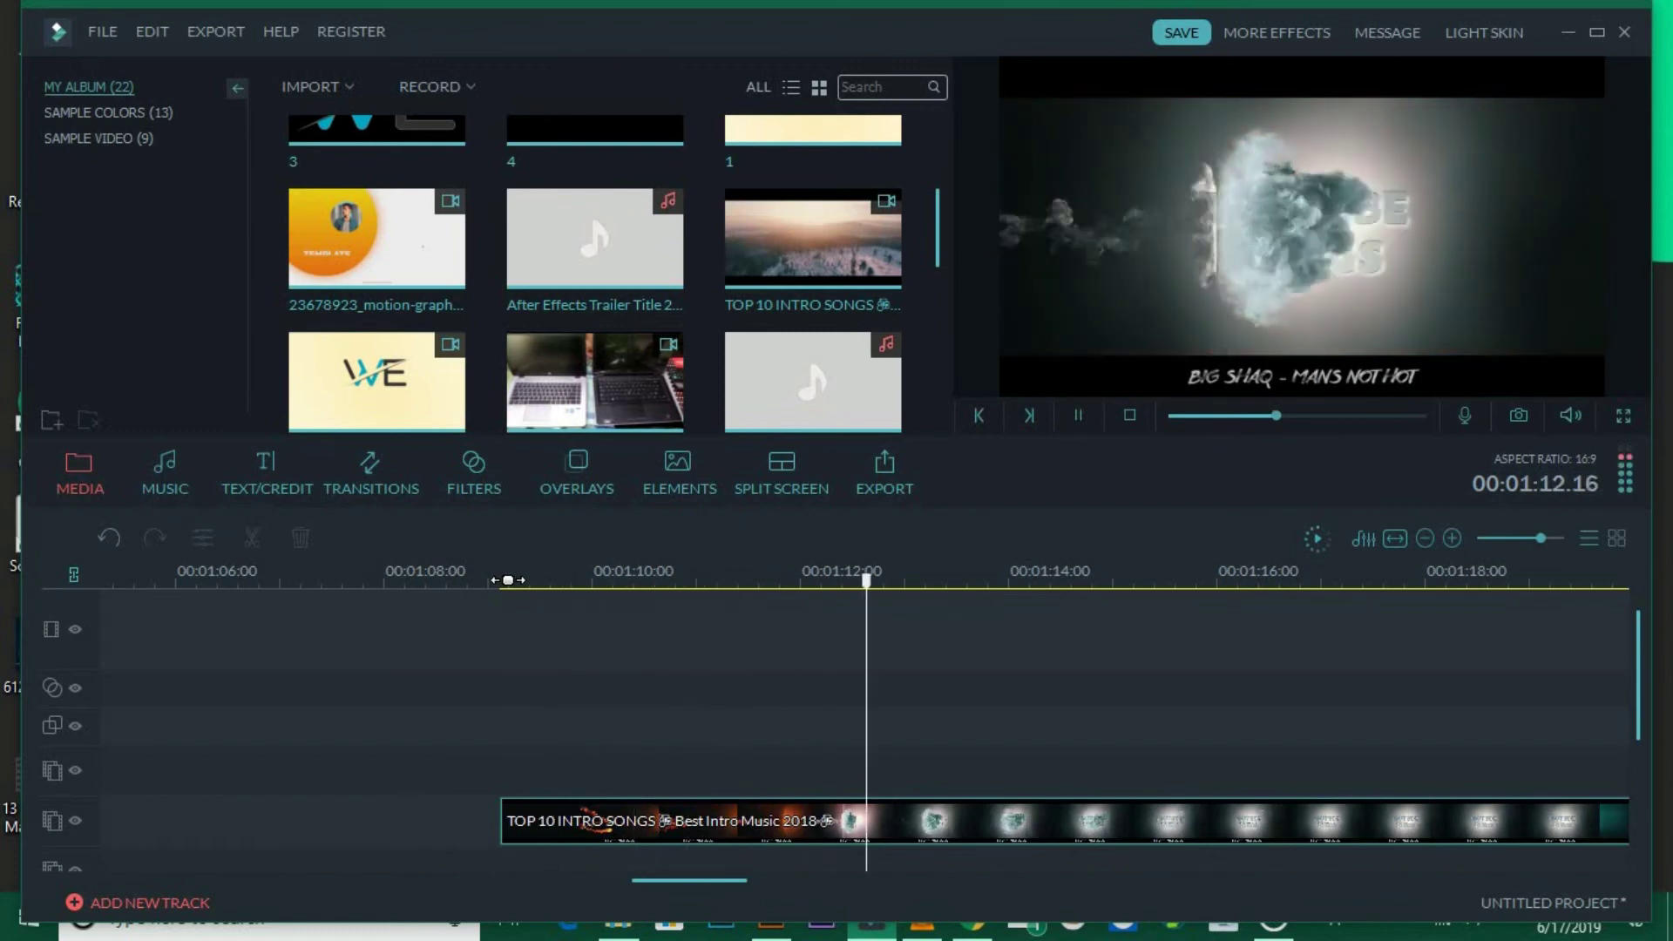
drag(660, 880, 688, 886)
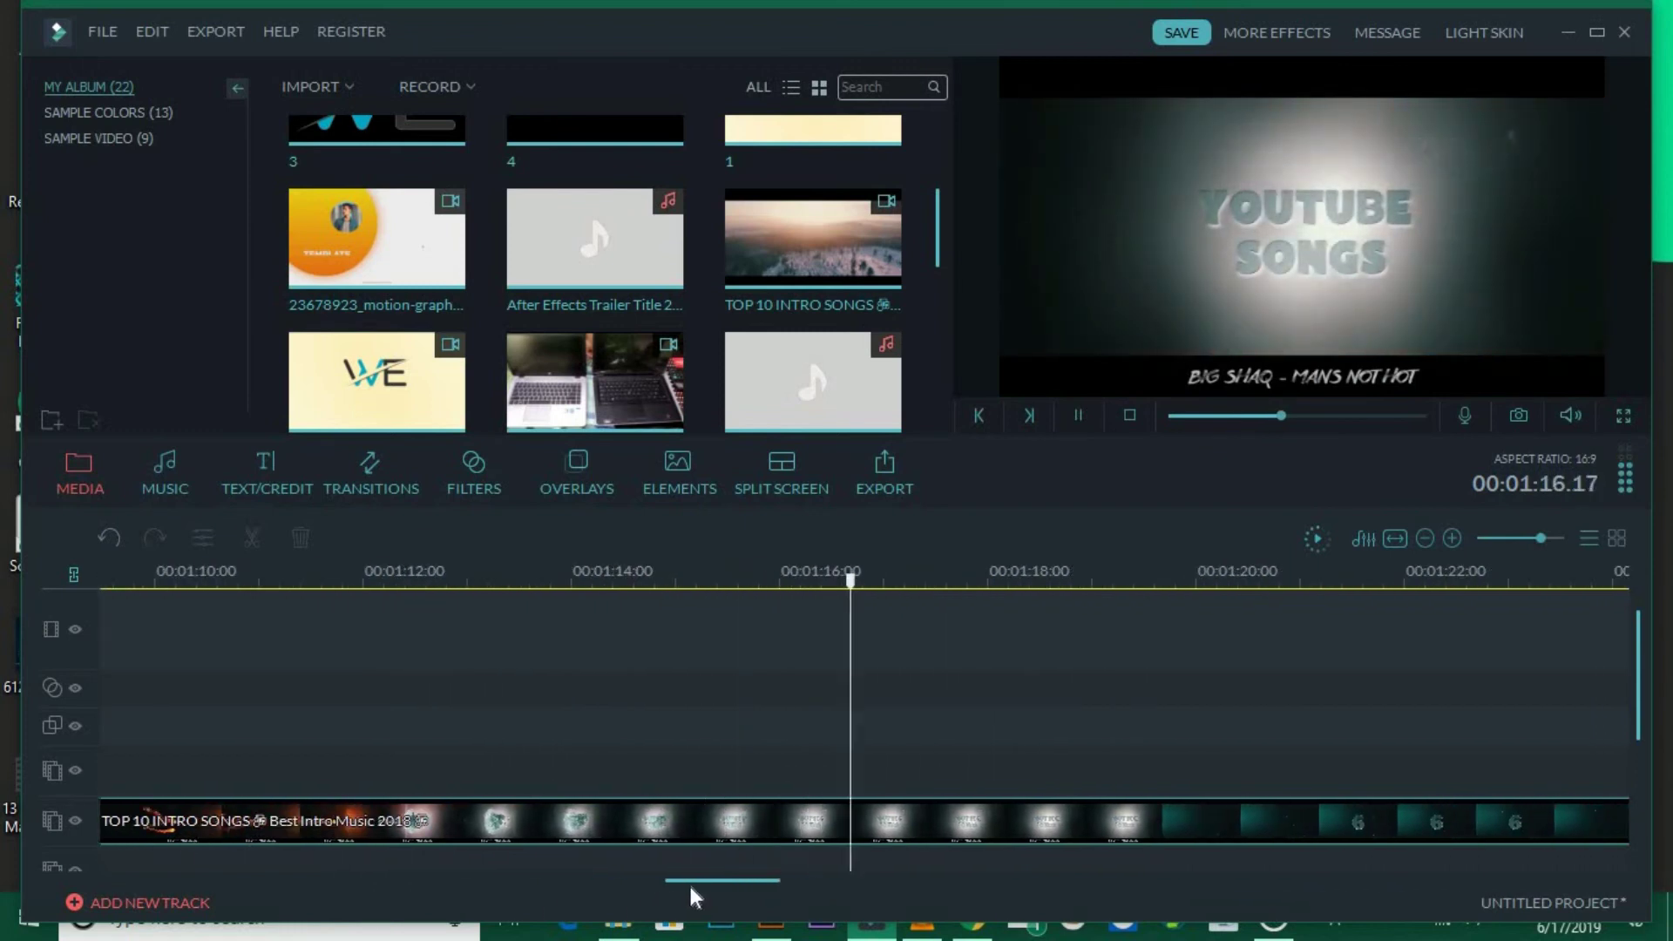
key(space)
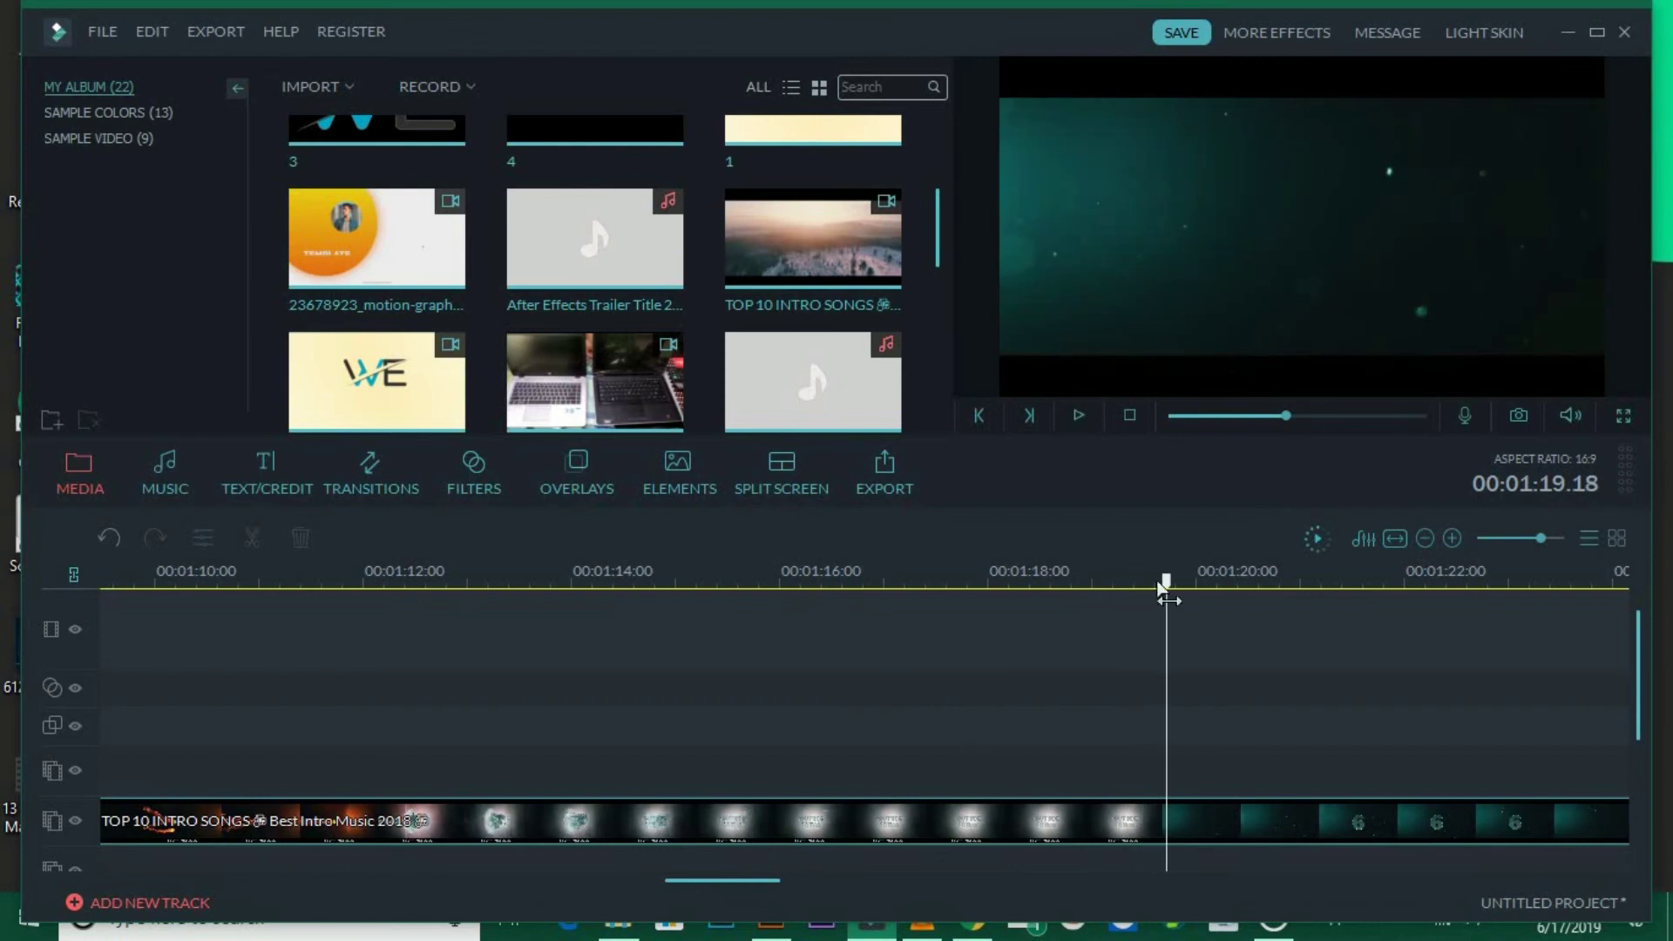
click(1153, 812)
key(ctrl+b)
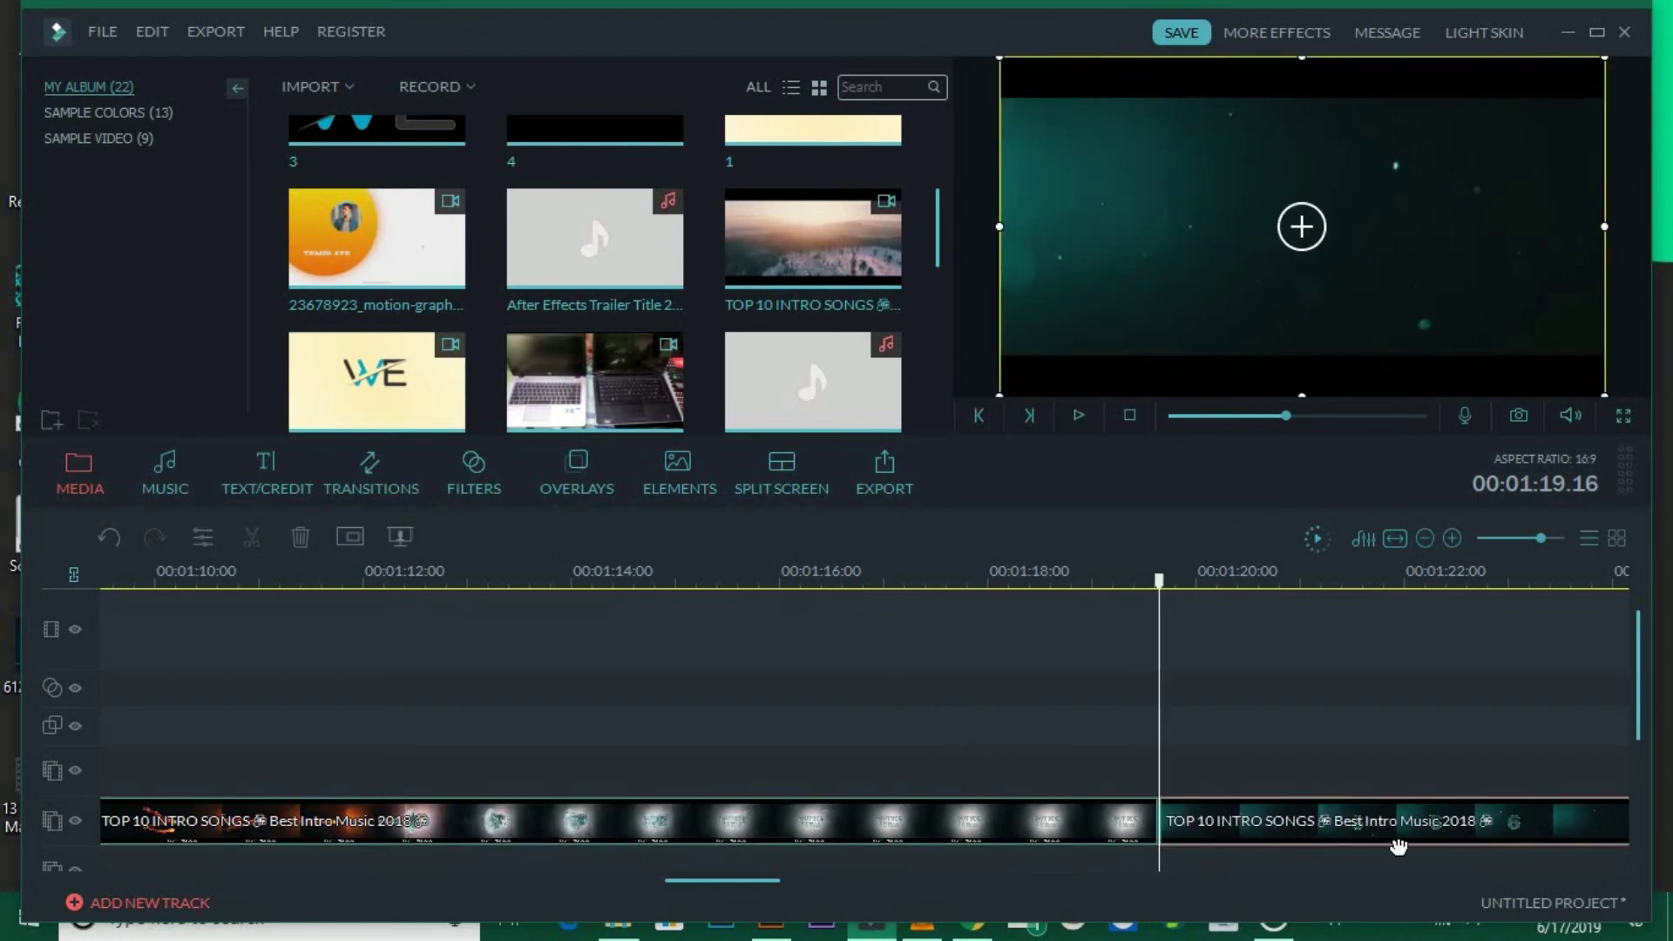
Delete the part after the split, move the kept music clip to 00:00:00.00 below the Neon Circle clips, and play the intro
drag(1395, 836, 165, 824)
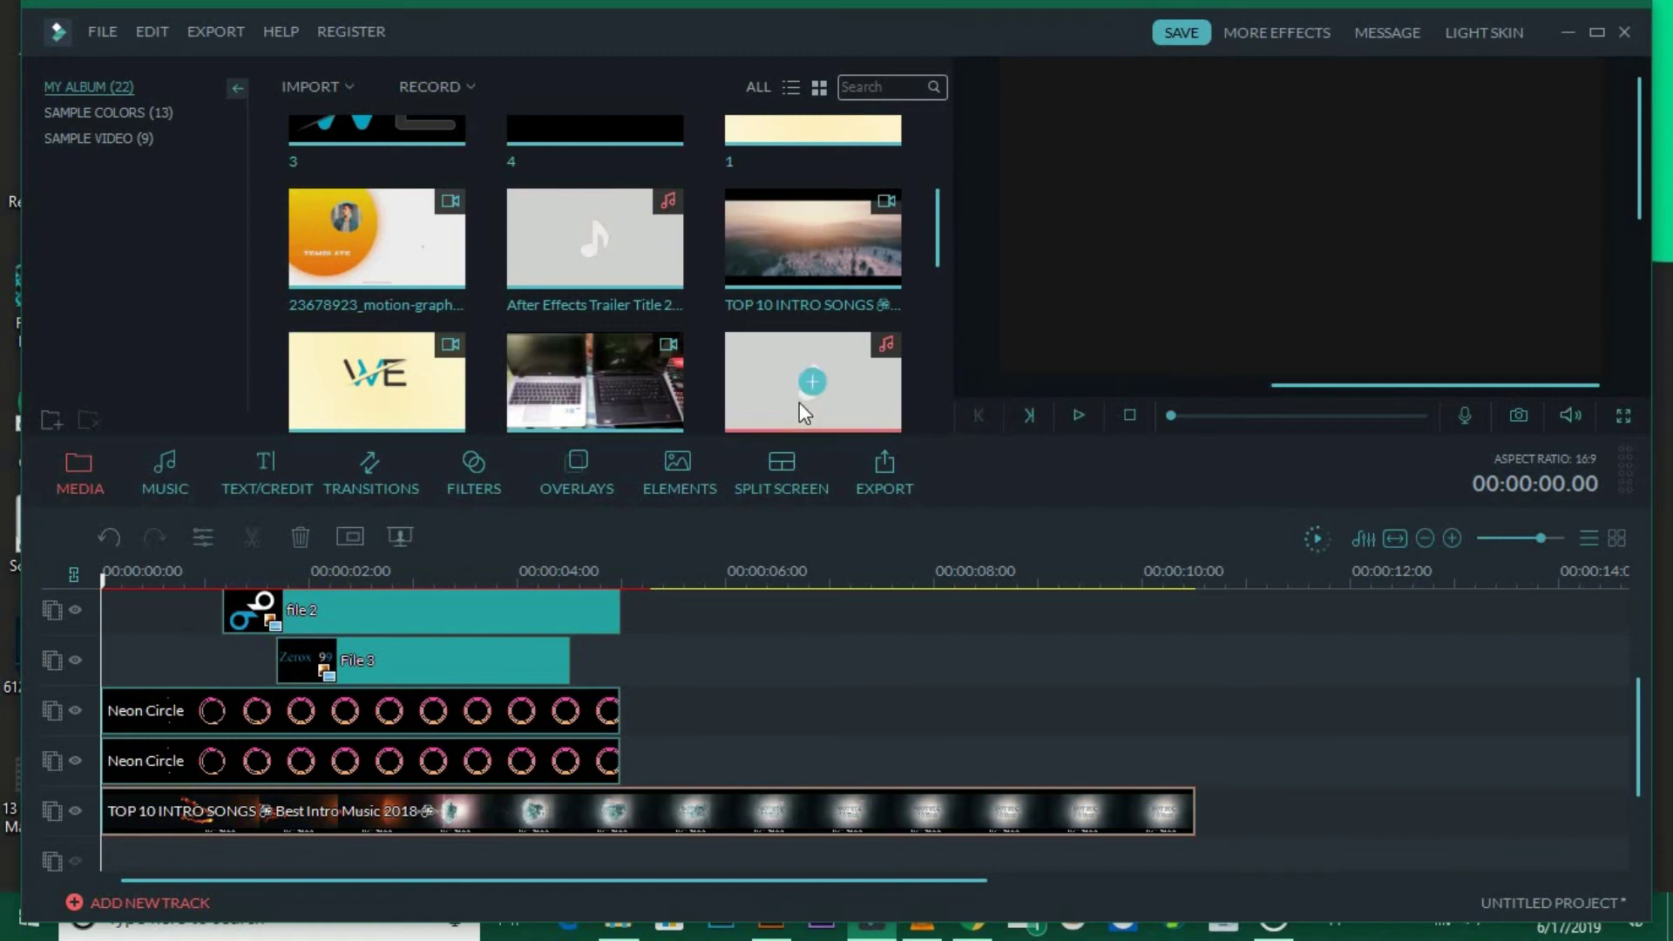
scroll(1209, 634, up, 3)
key(space)
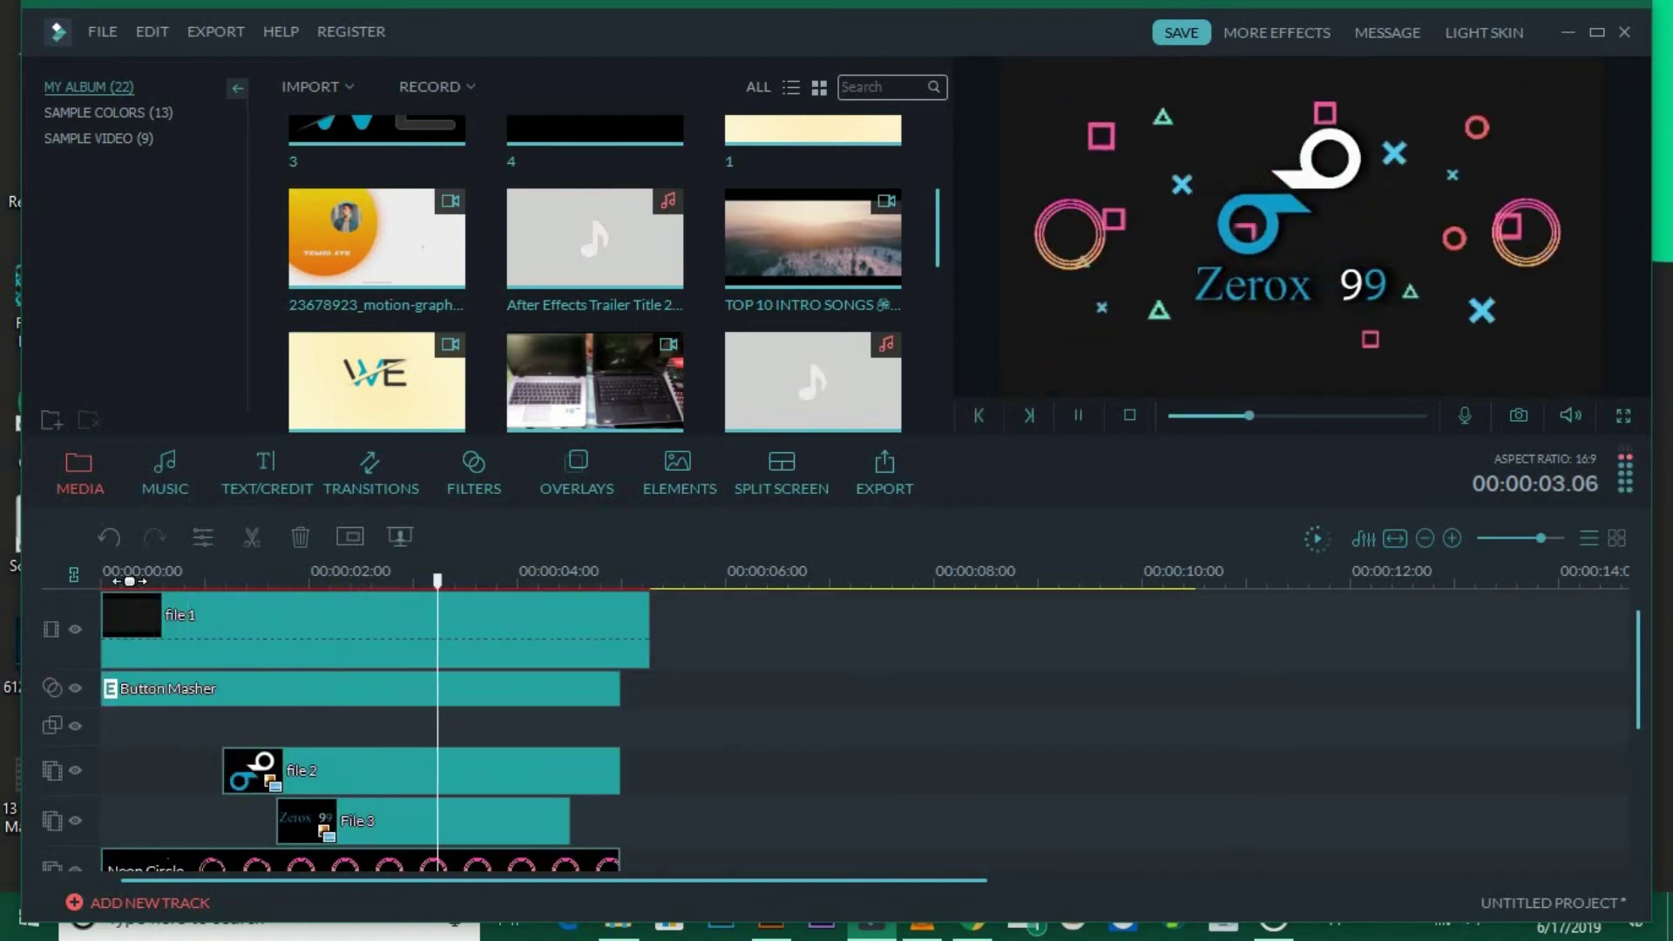
Split the music clip at the end of the Neon Circle clips and delete the excess
drag(738, 598, 659, 601)
drag(1642, 704, 1643, 766)
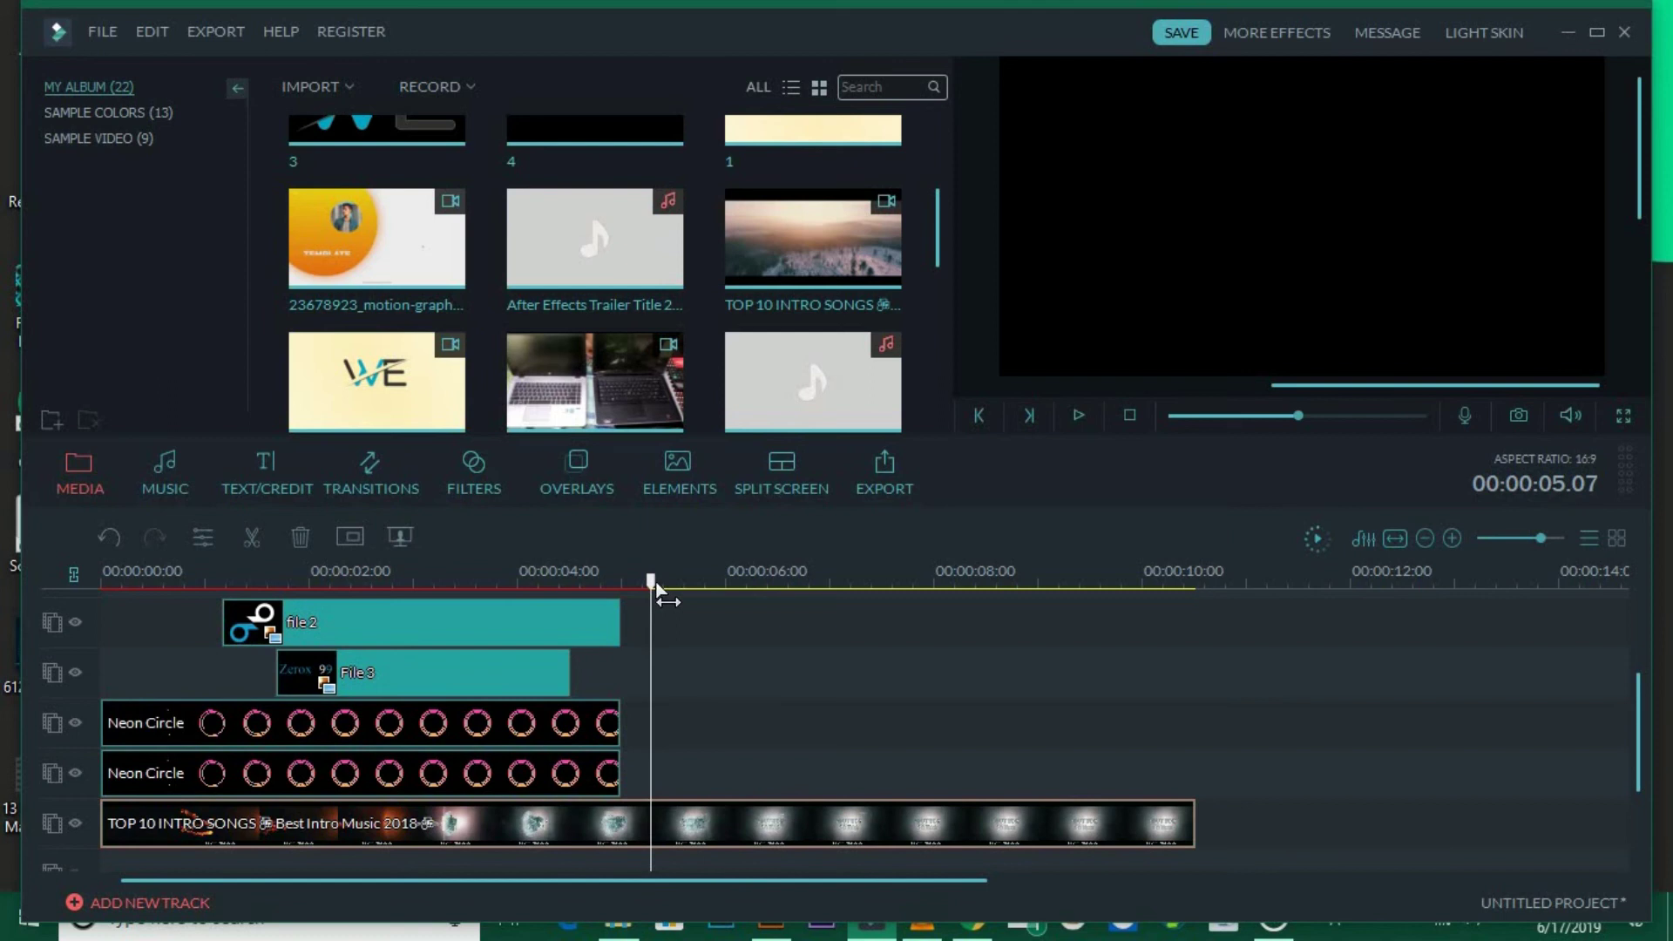
drag(655, 592, 631, 595)
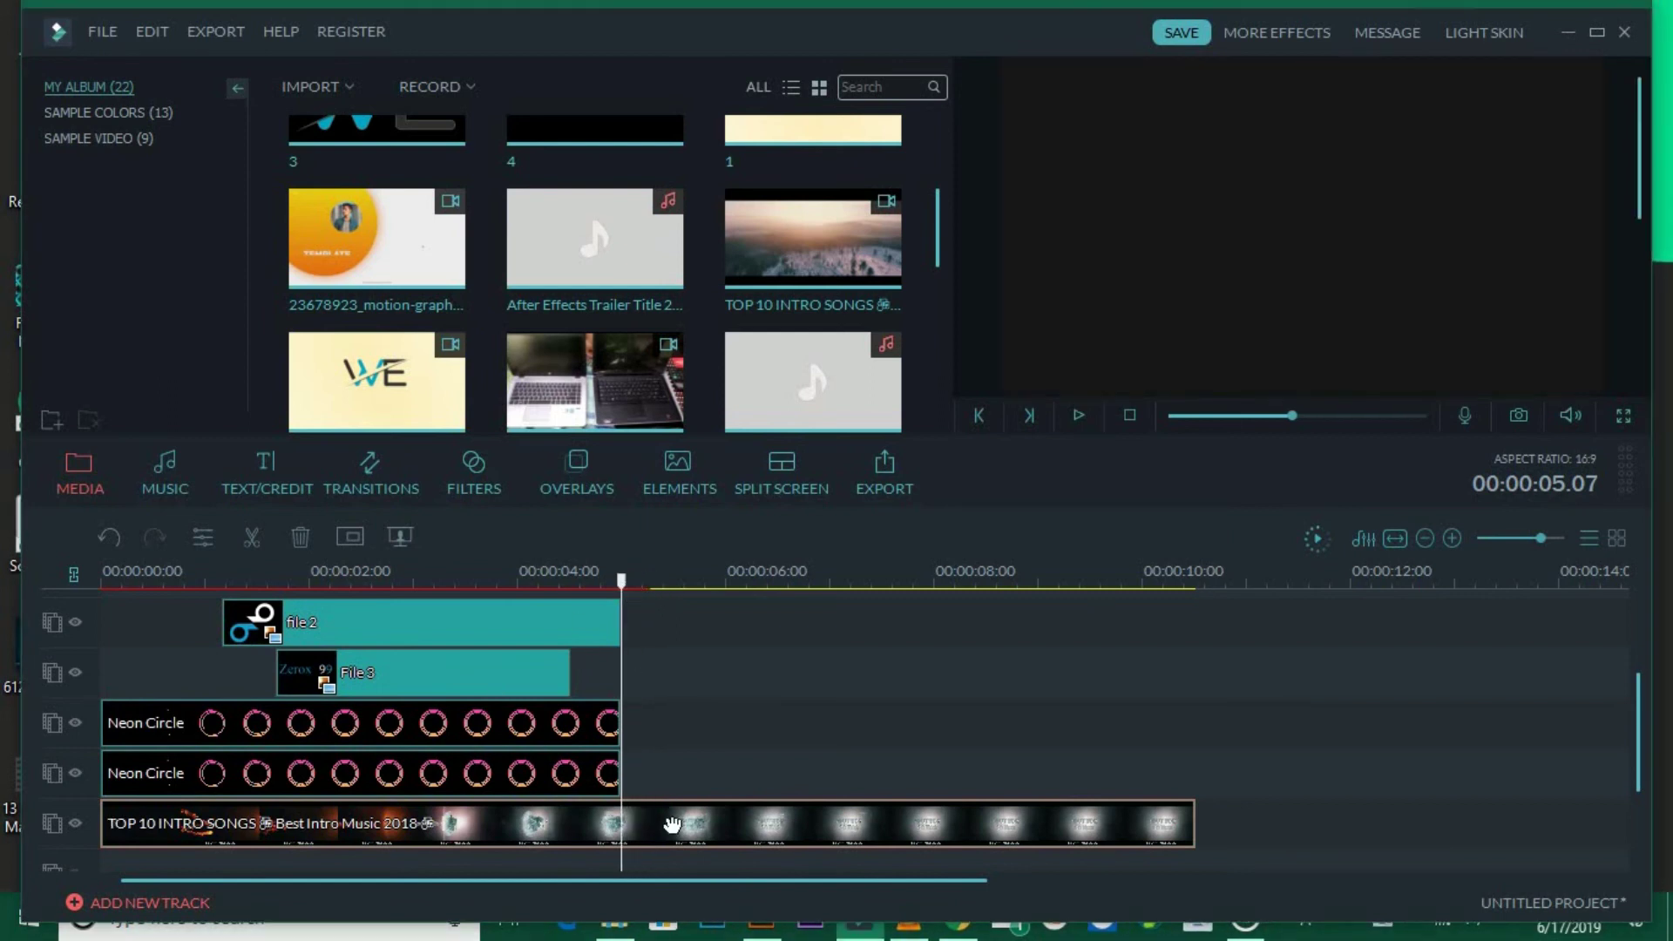
click(261, 545)
click(770, 824)
key(Delete)
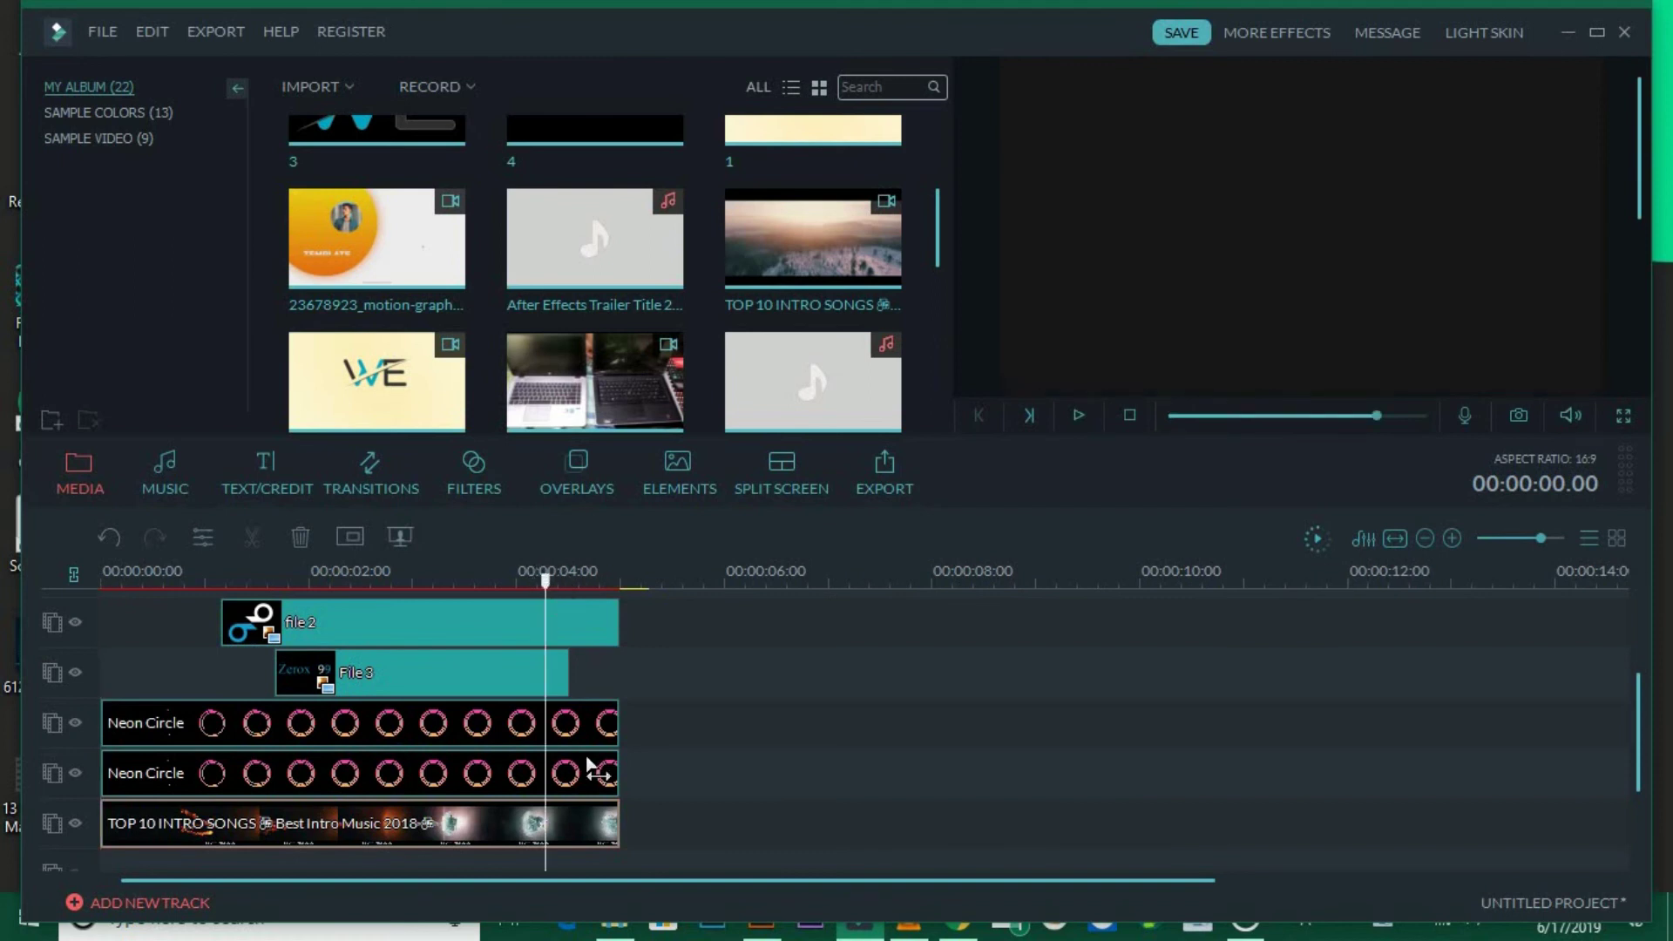
Split the end of the music clip at 00:00:04.07 and 00:00:04.16
click(253, 542)
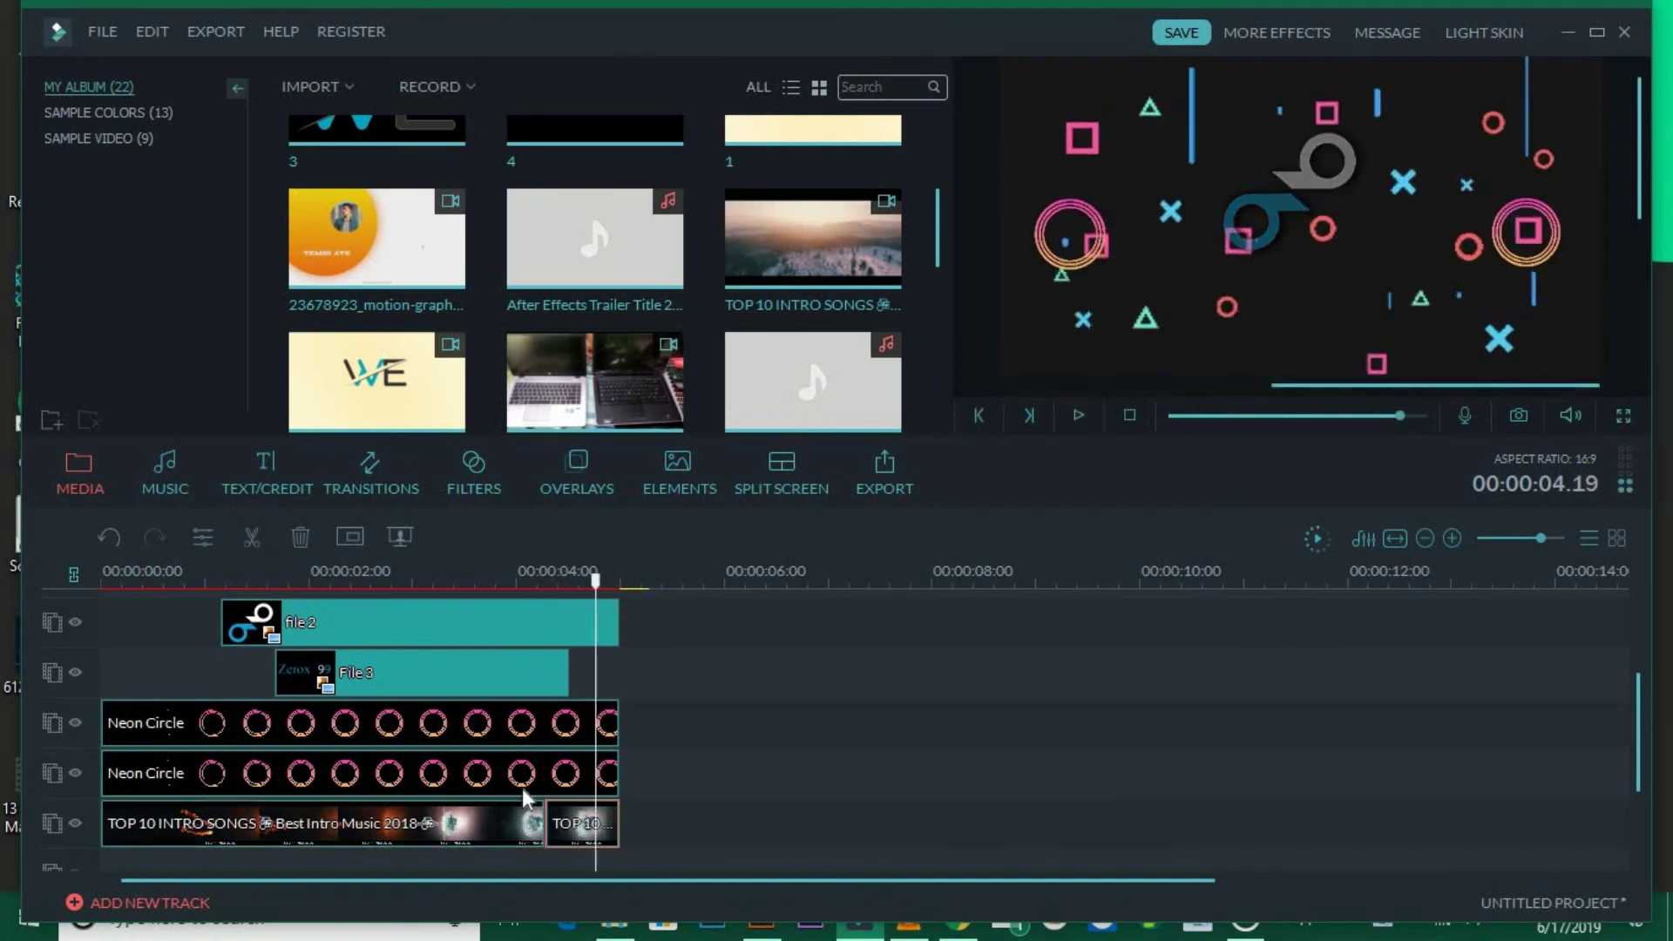
drag(589, 596, 584, 601)
click(253, 538)
Lower the audio volume of the second music piece to 72 and of the last piece to 54
double_click(562, 817)
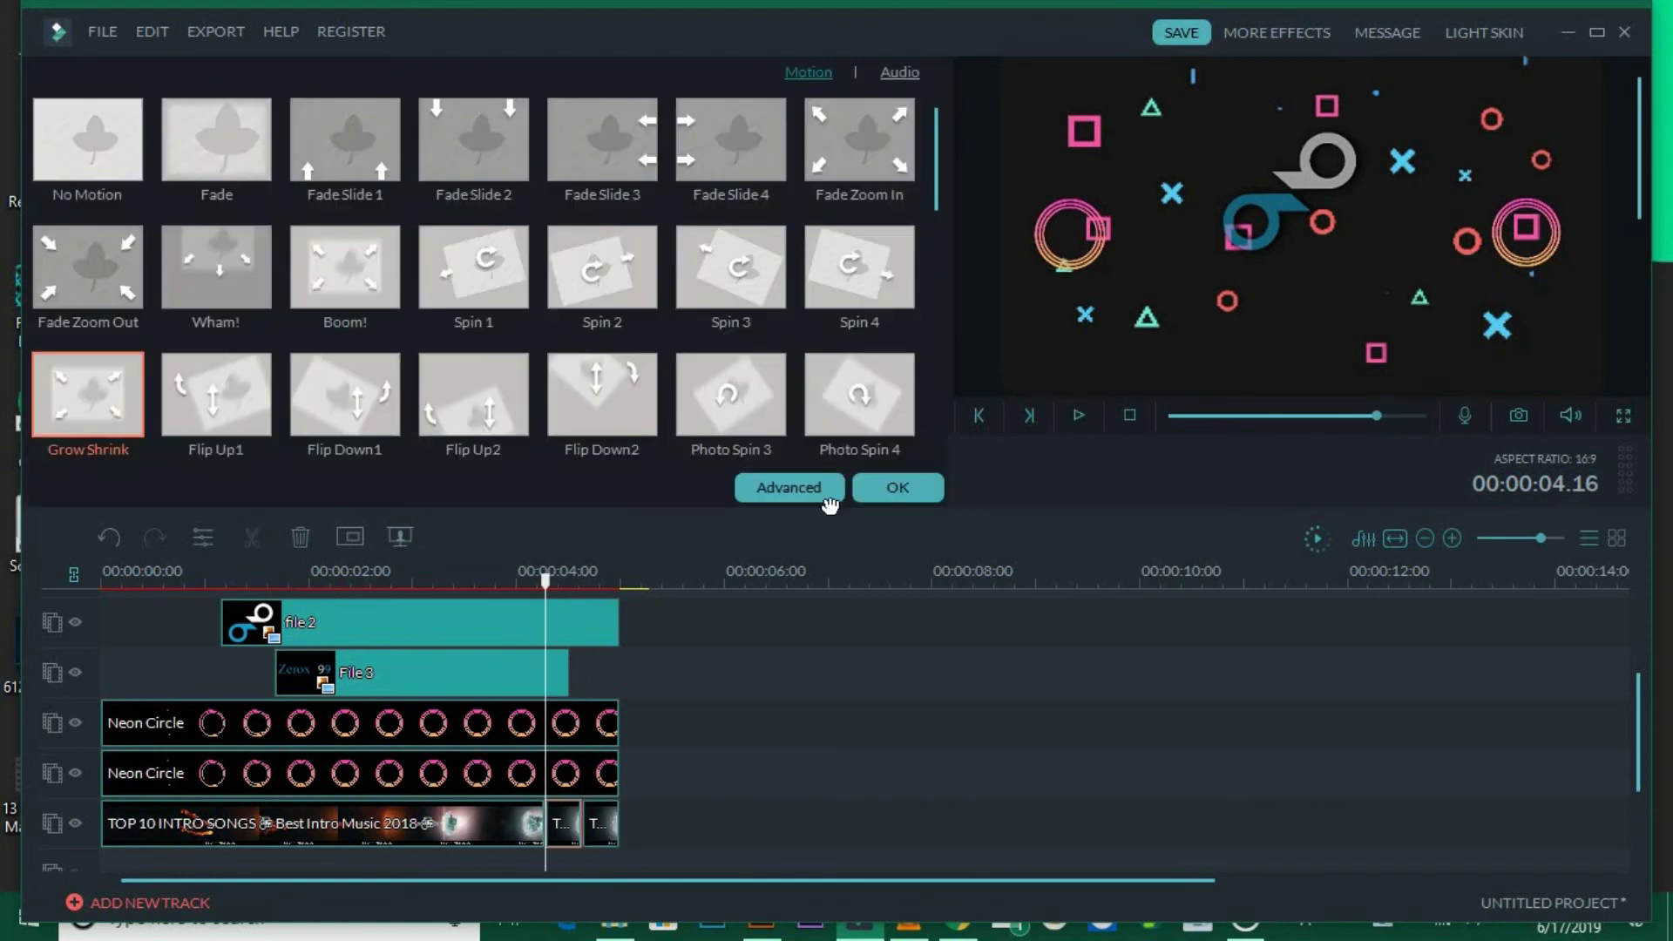
click(899, 72)
drag(486, 135, 442, 138)
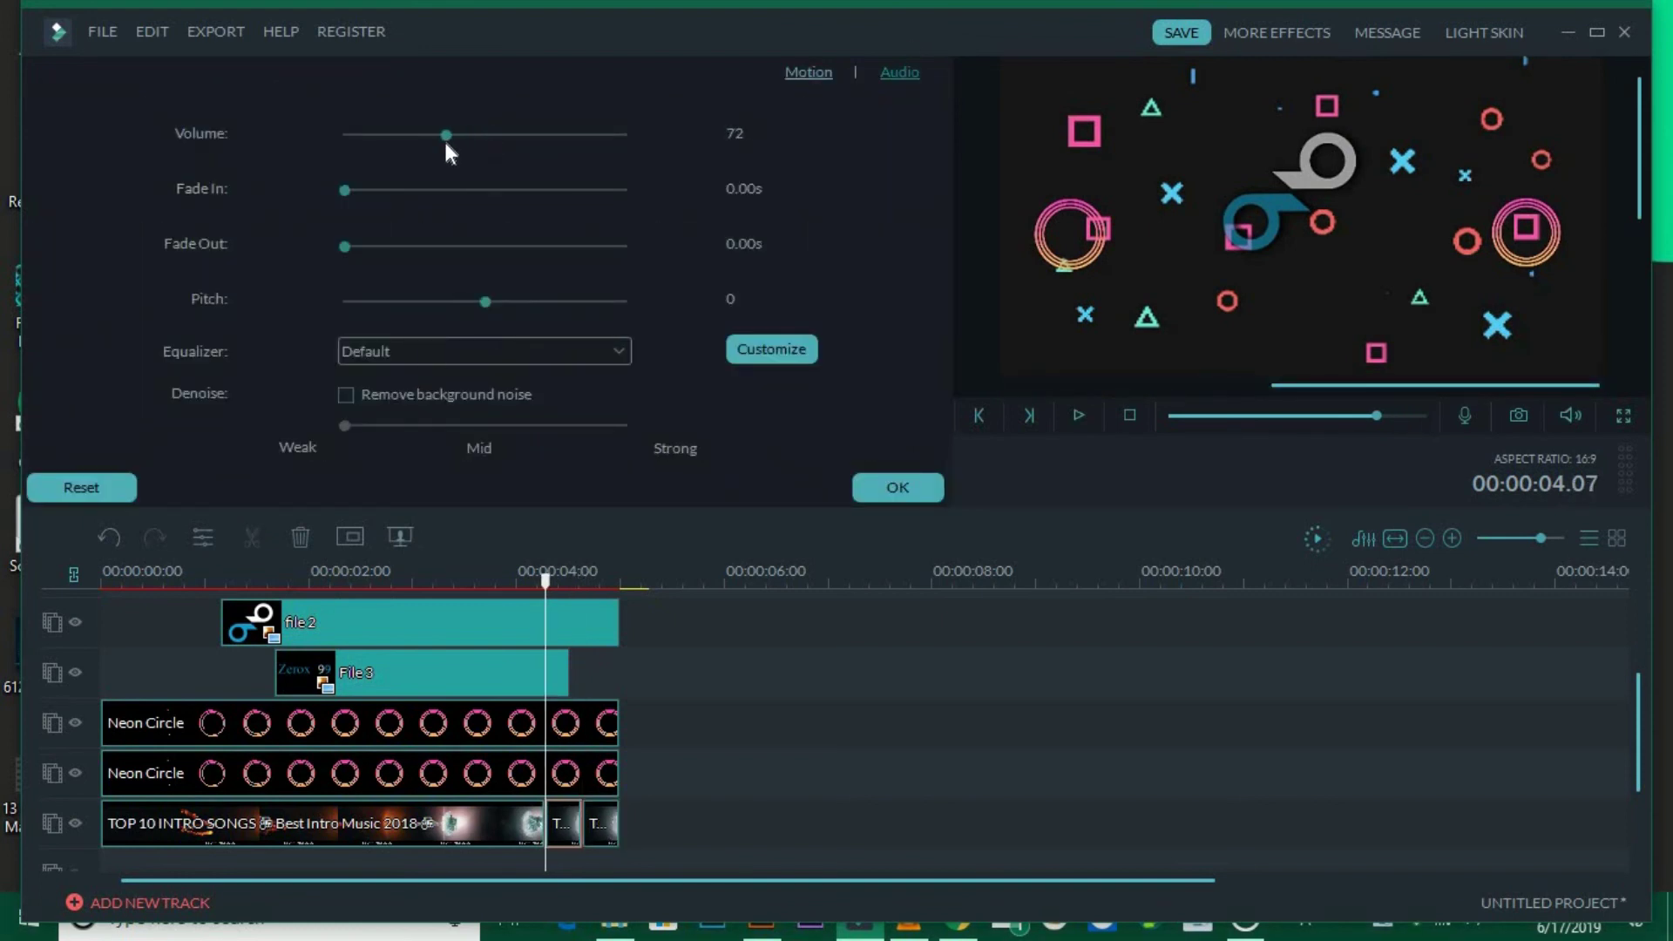
click(908, 489)
double_click(610, 822)
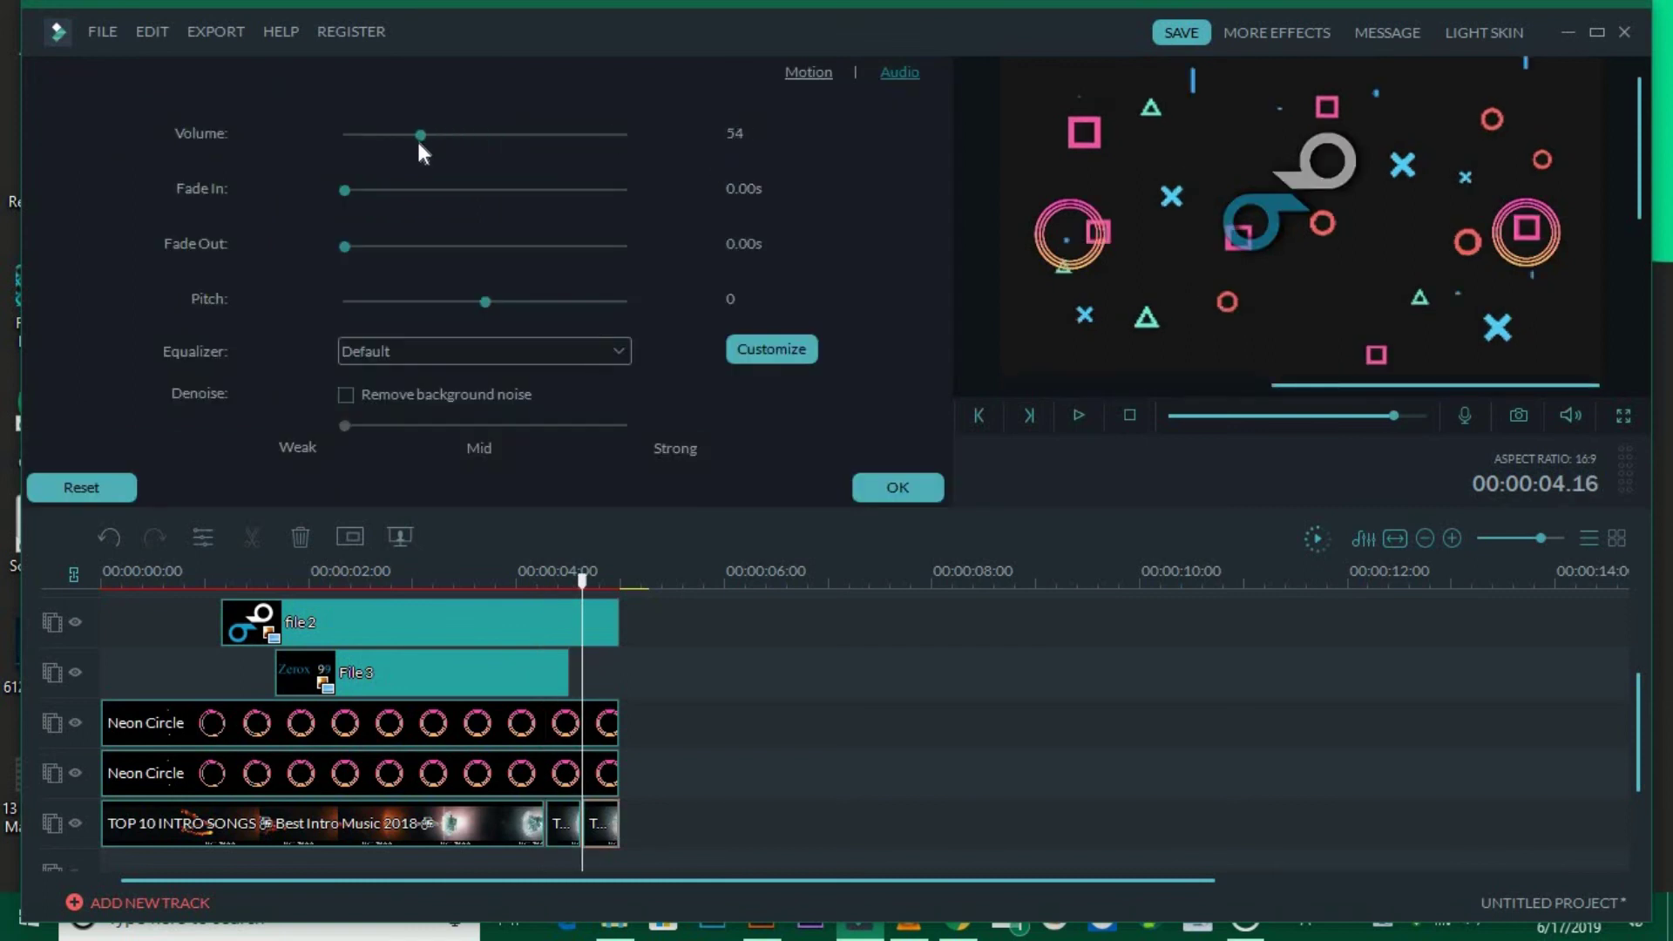
click(902, 487)
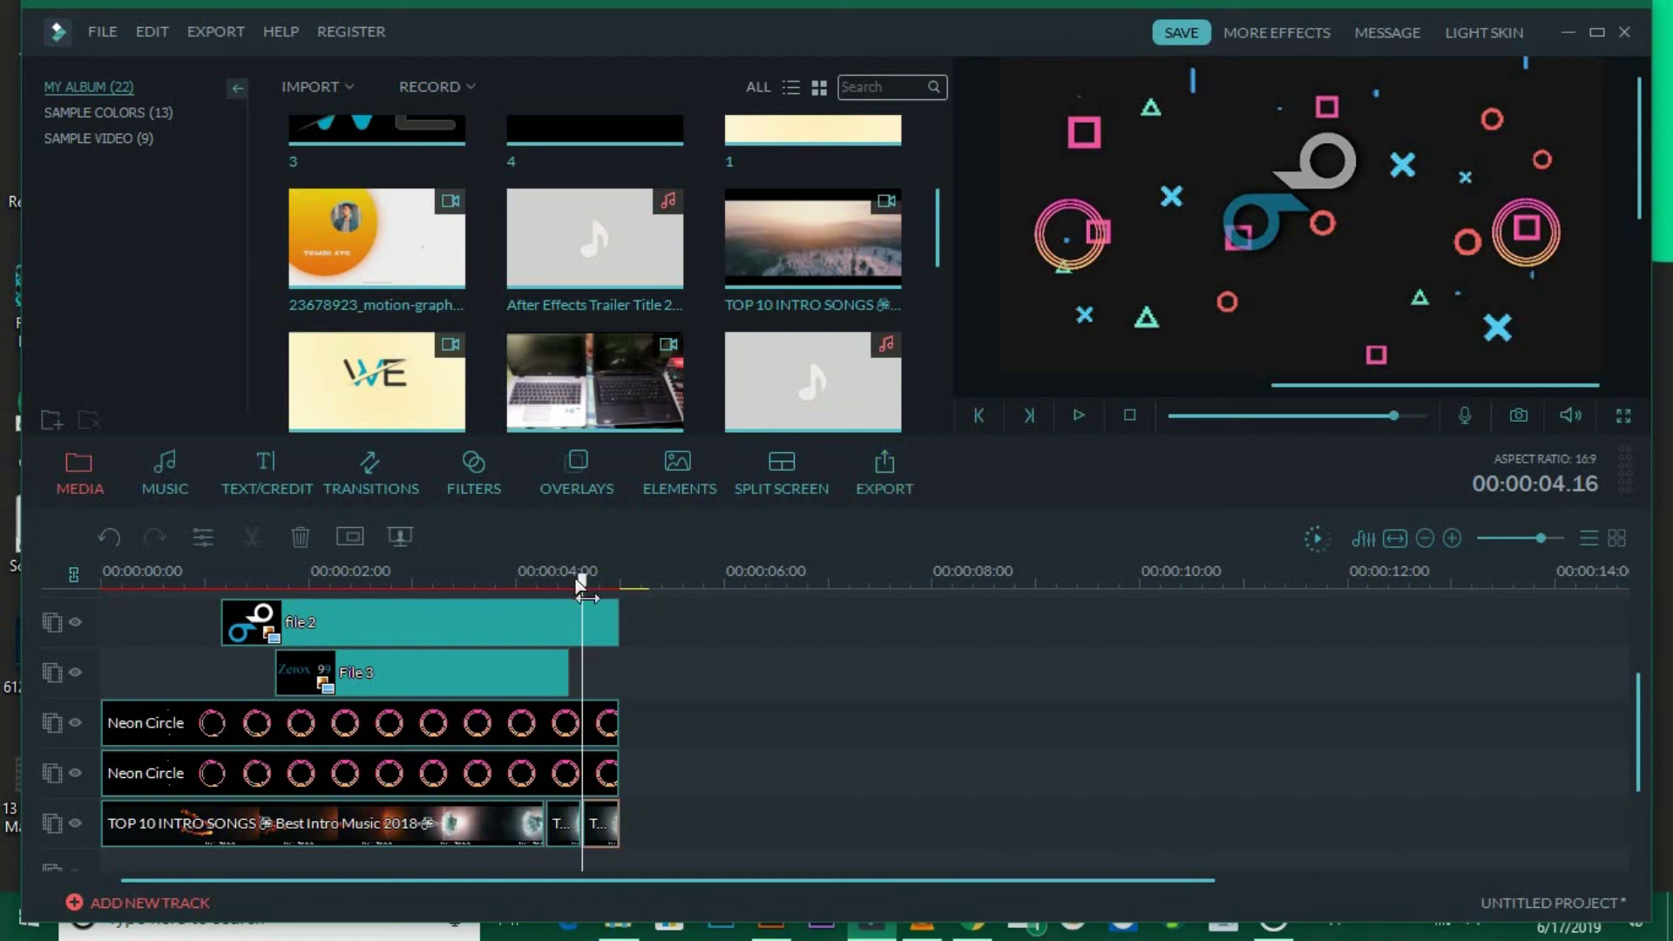
Play the intro from the start to check the stepped volume drop, and review the timeline tracks
key(space)
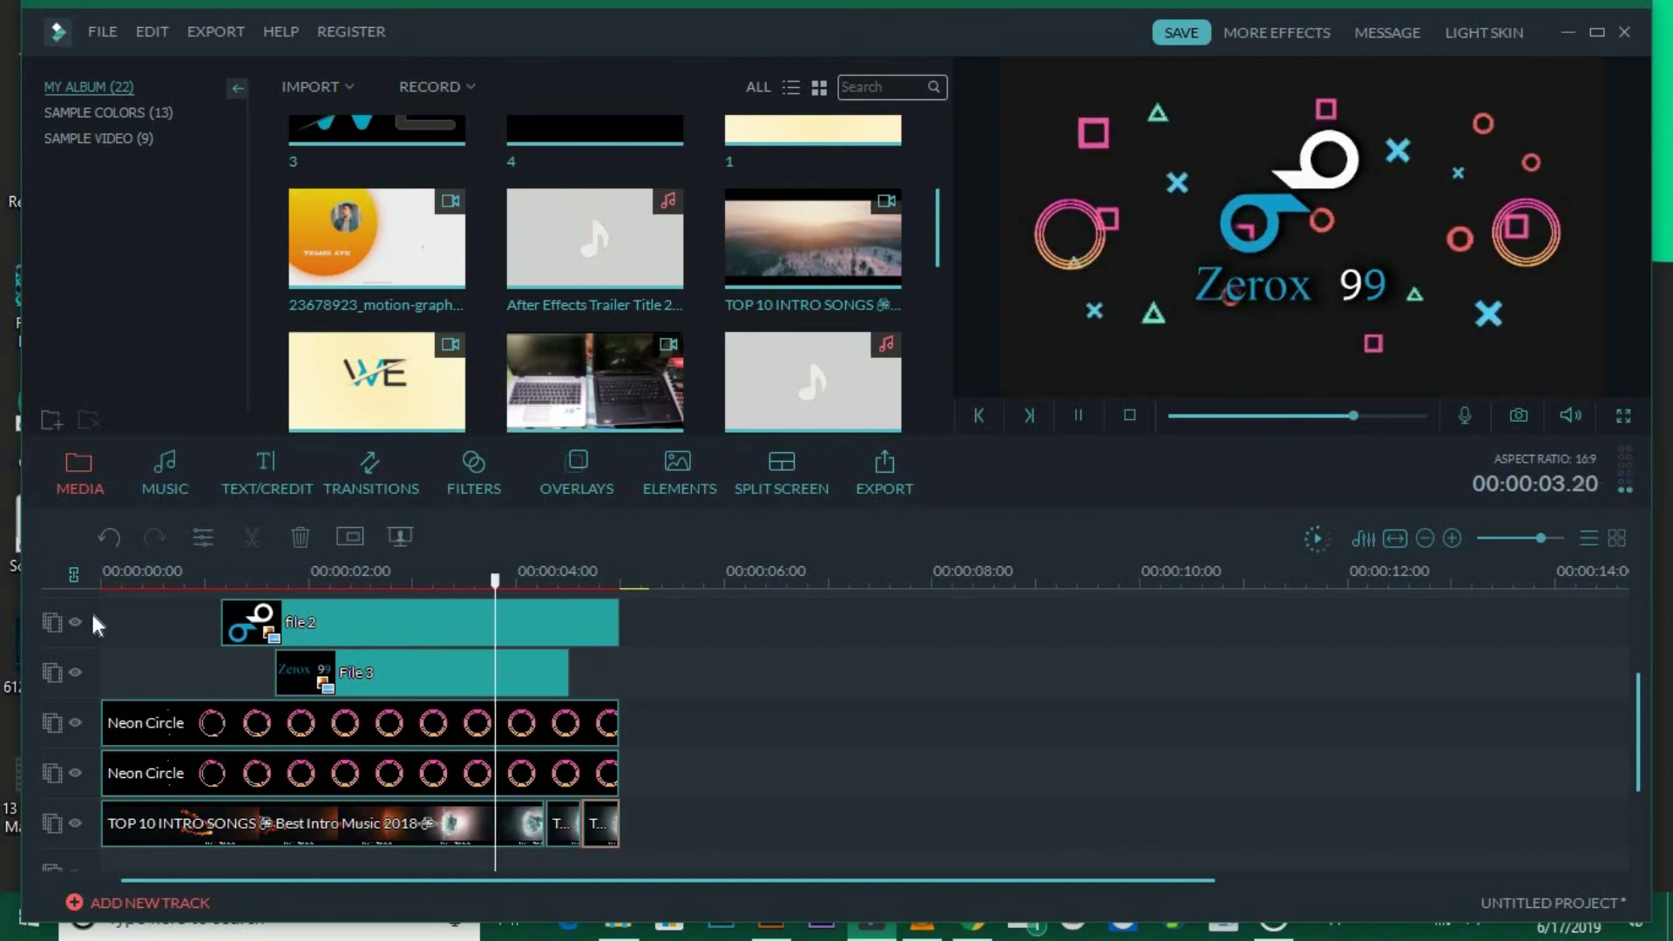
key(space)
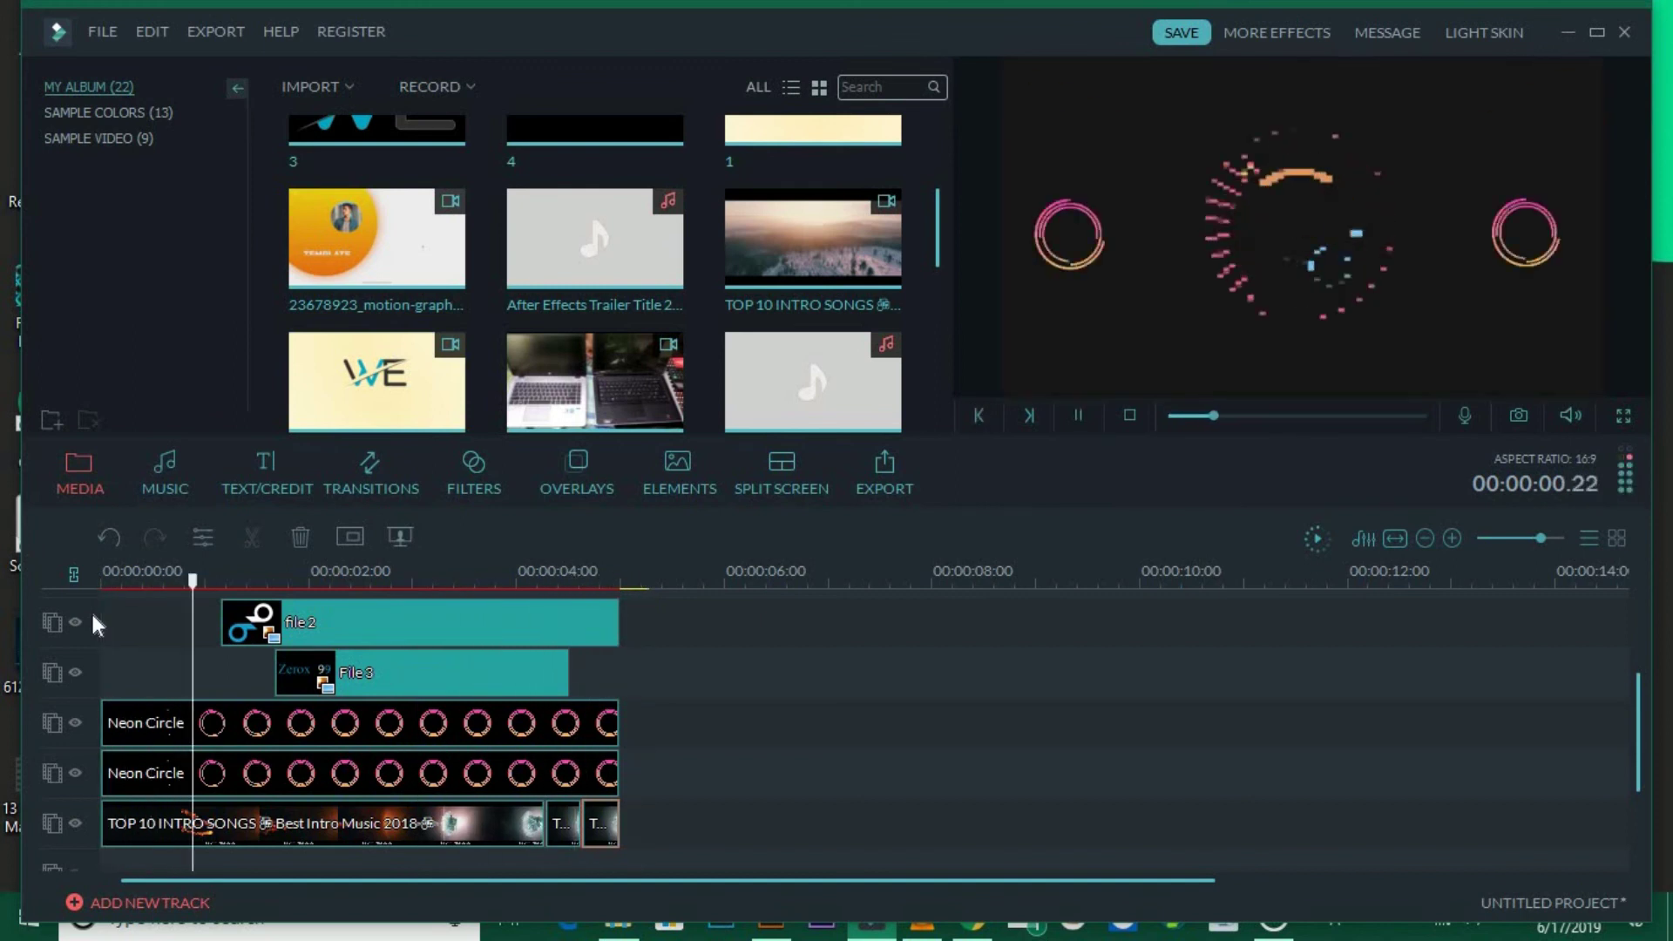
scroll(243, 626, up, 2)
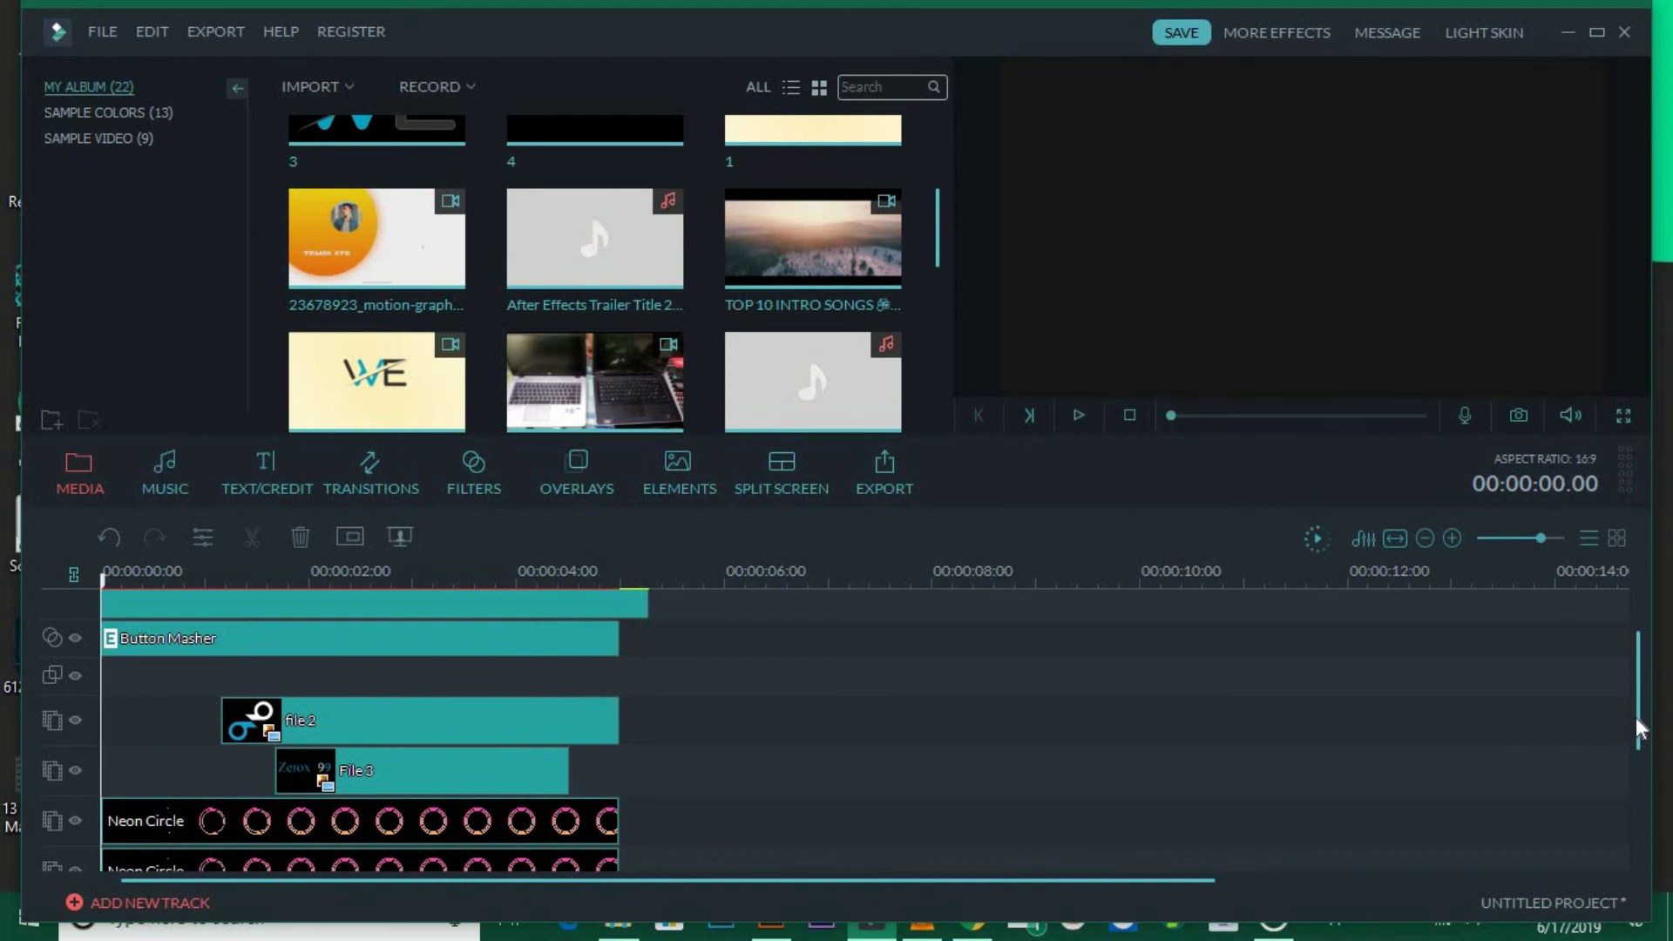
drag(1641, 730, 1647, 834)
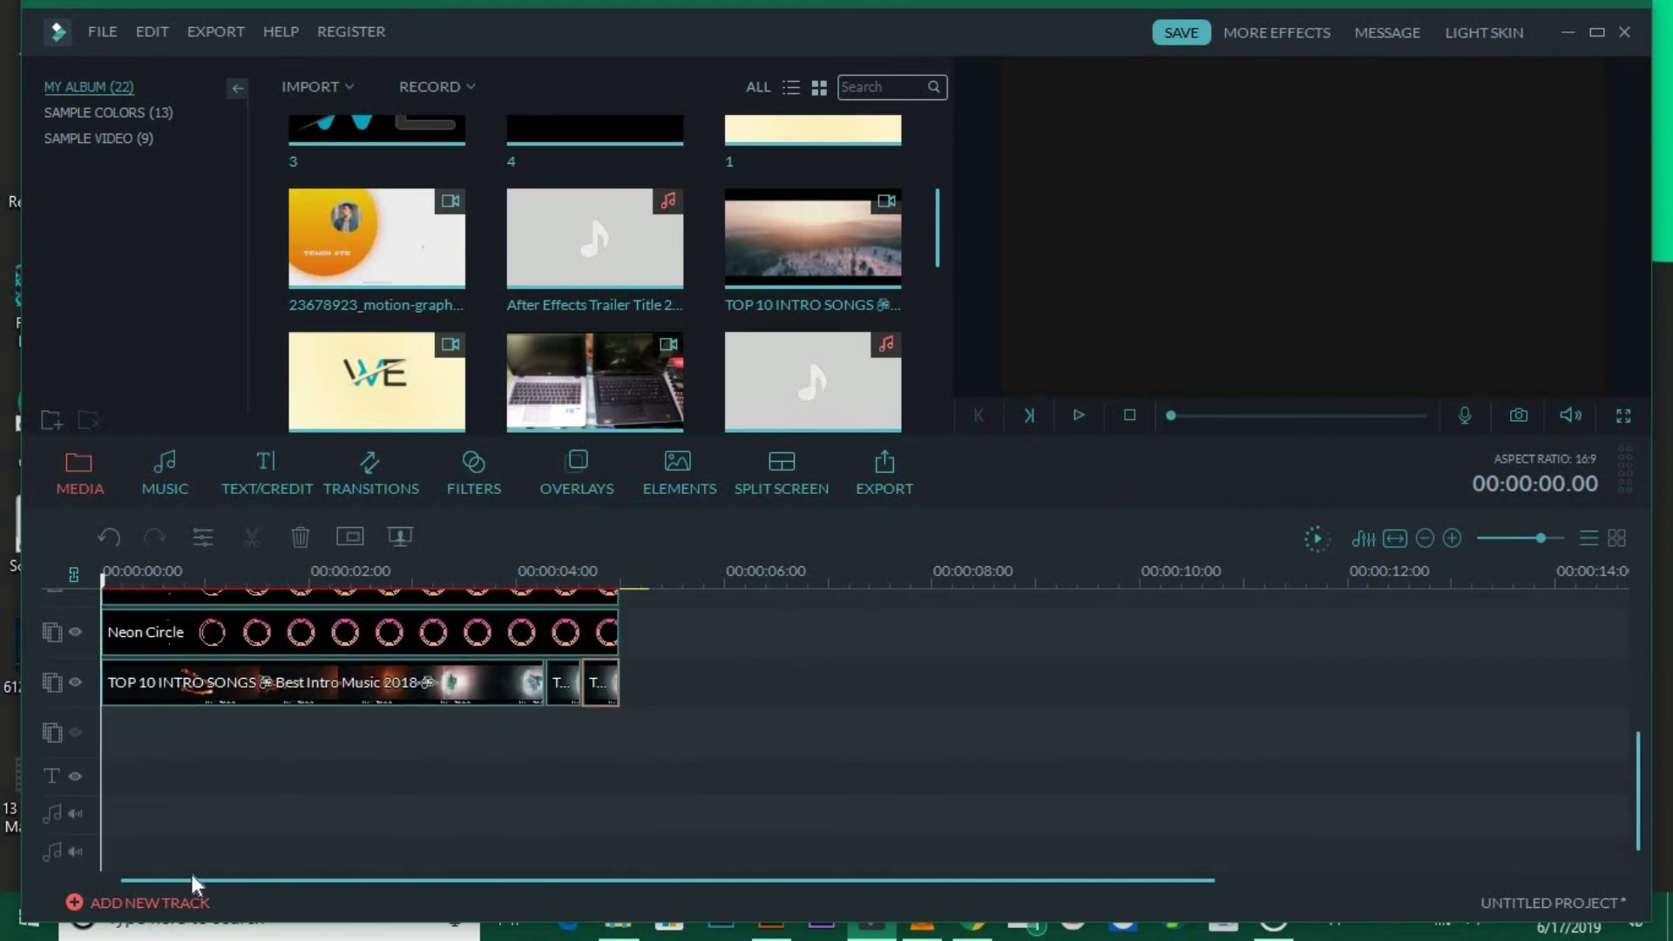
Undo the volume changes and the two end splits on the music clip, and play the intro from the start
click(254, 832)
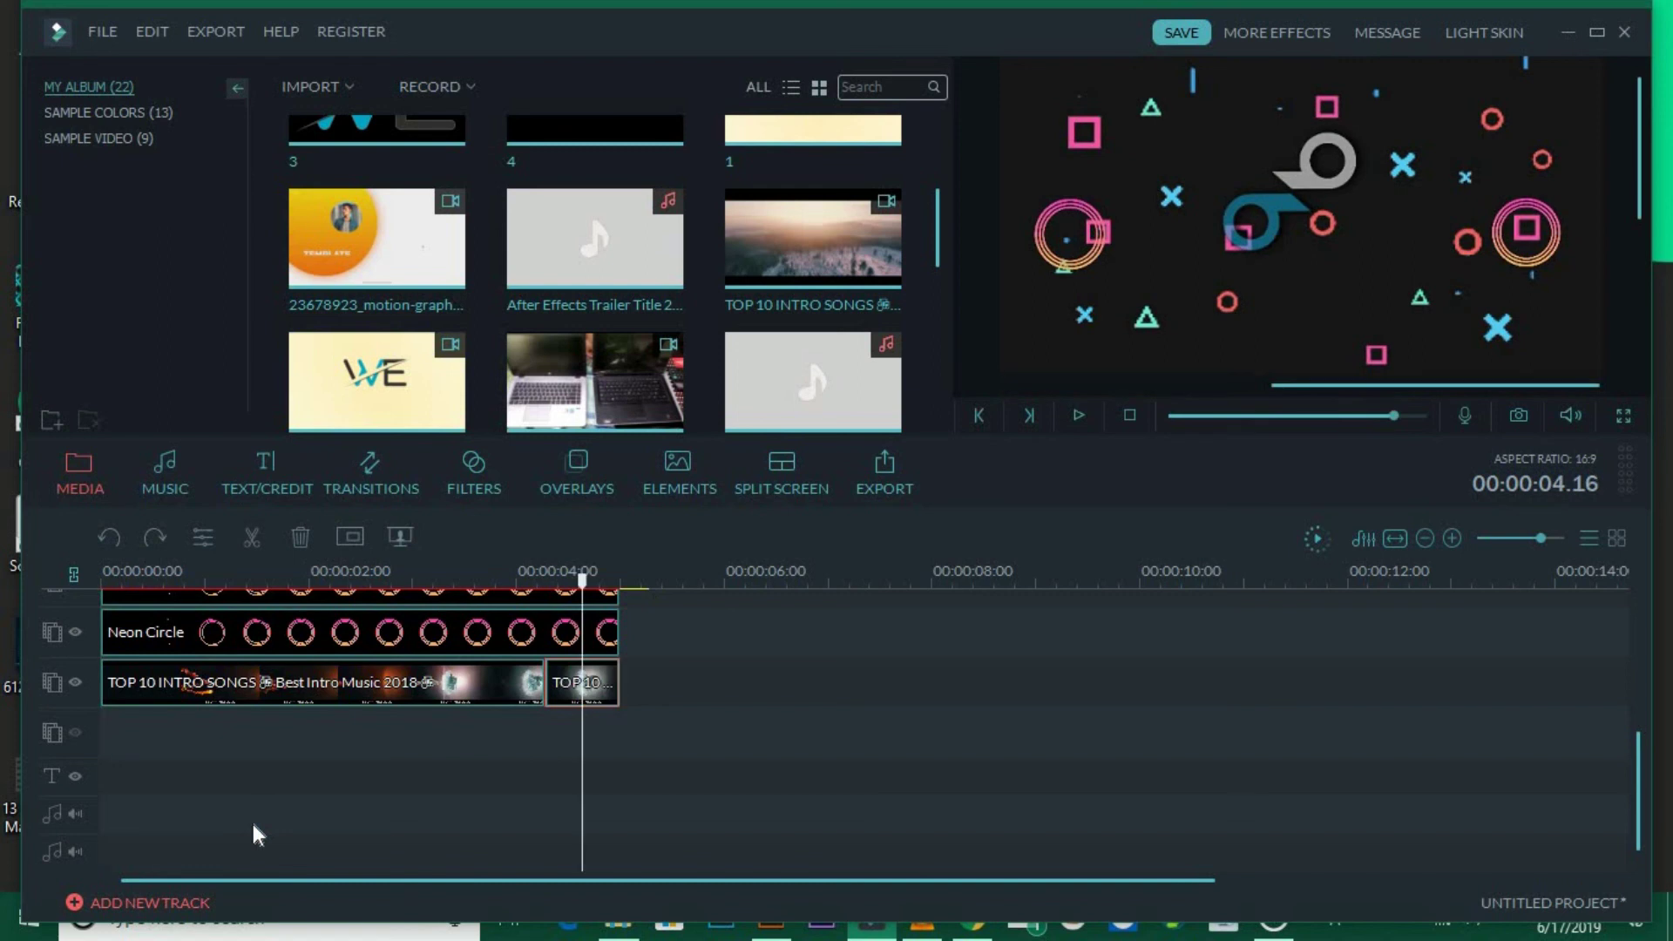
key(ctrl+z)
click(98, 577)
key(space)
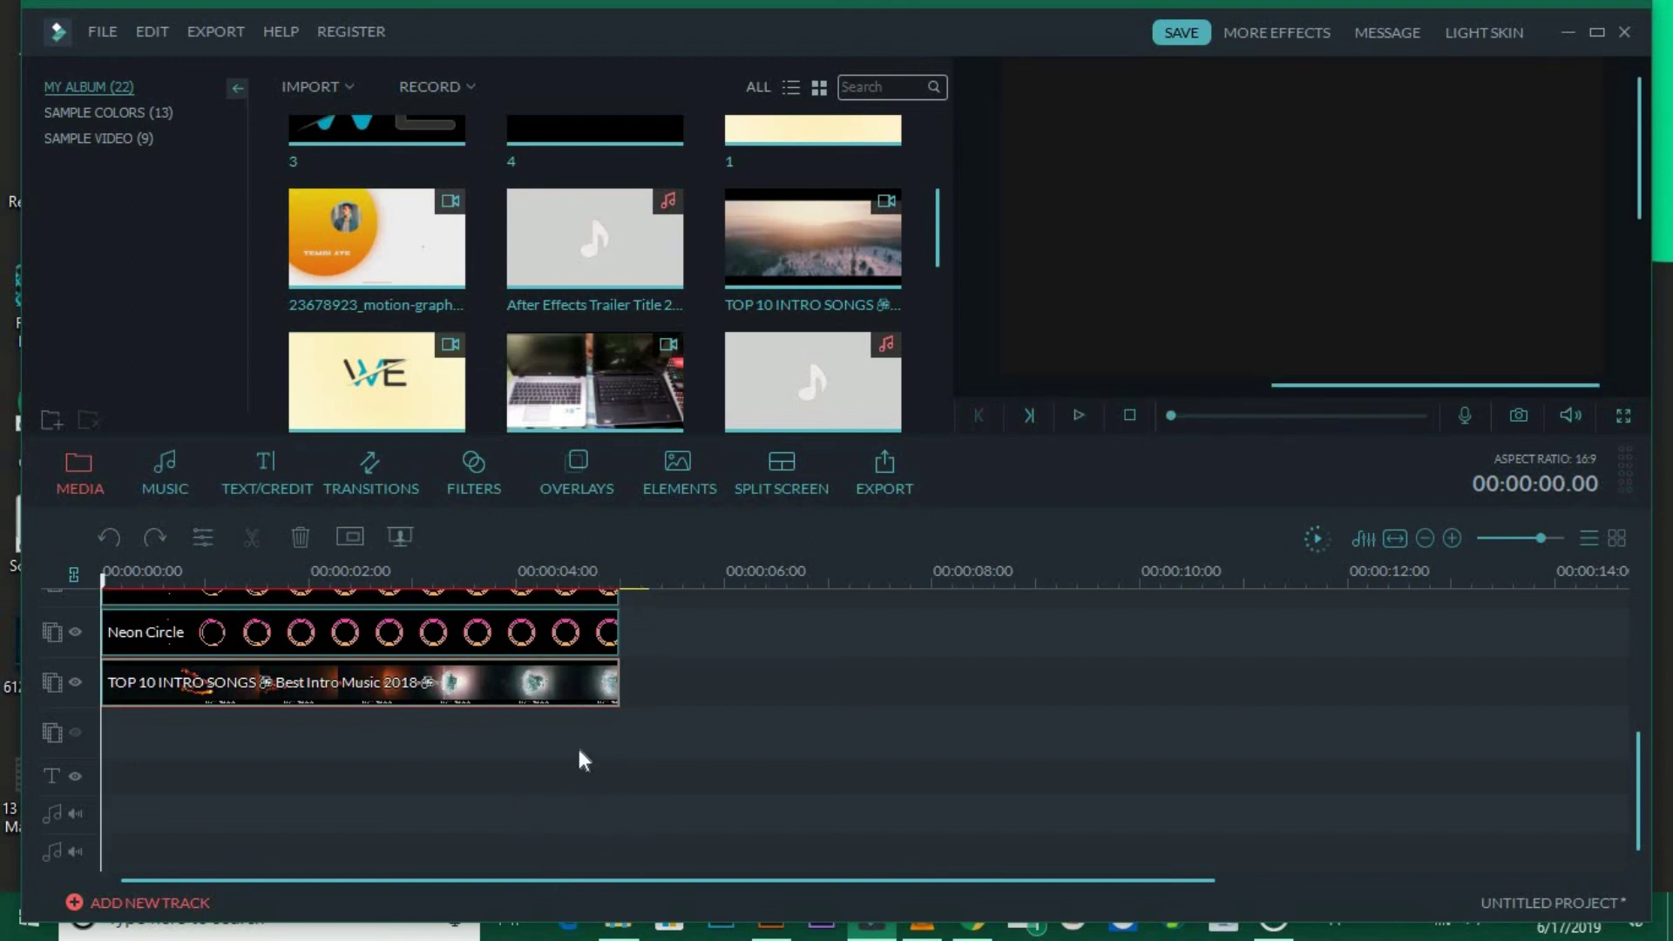
scroll(576, 744, up, 3)
key(space)
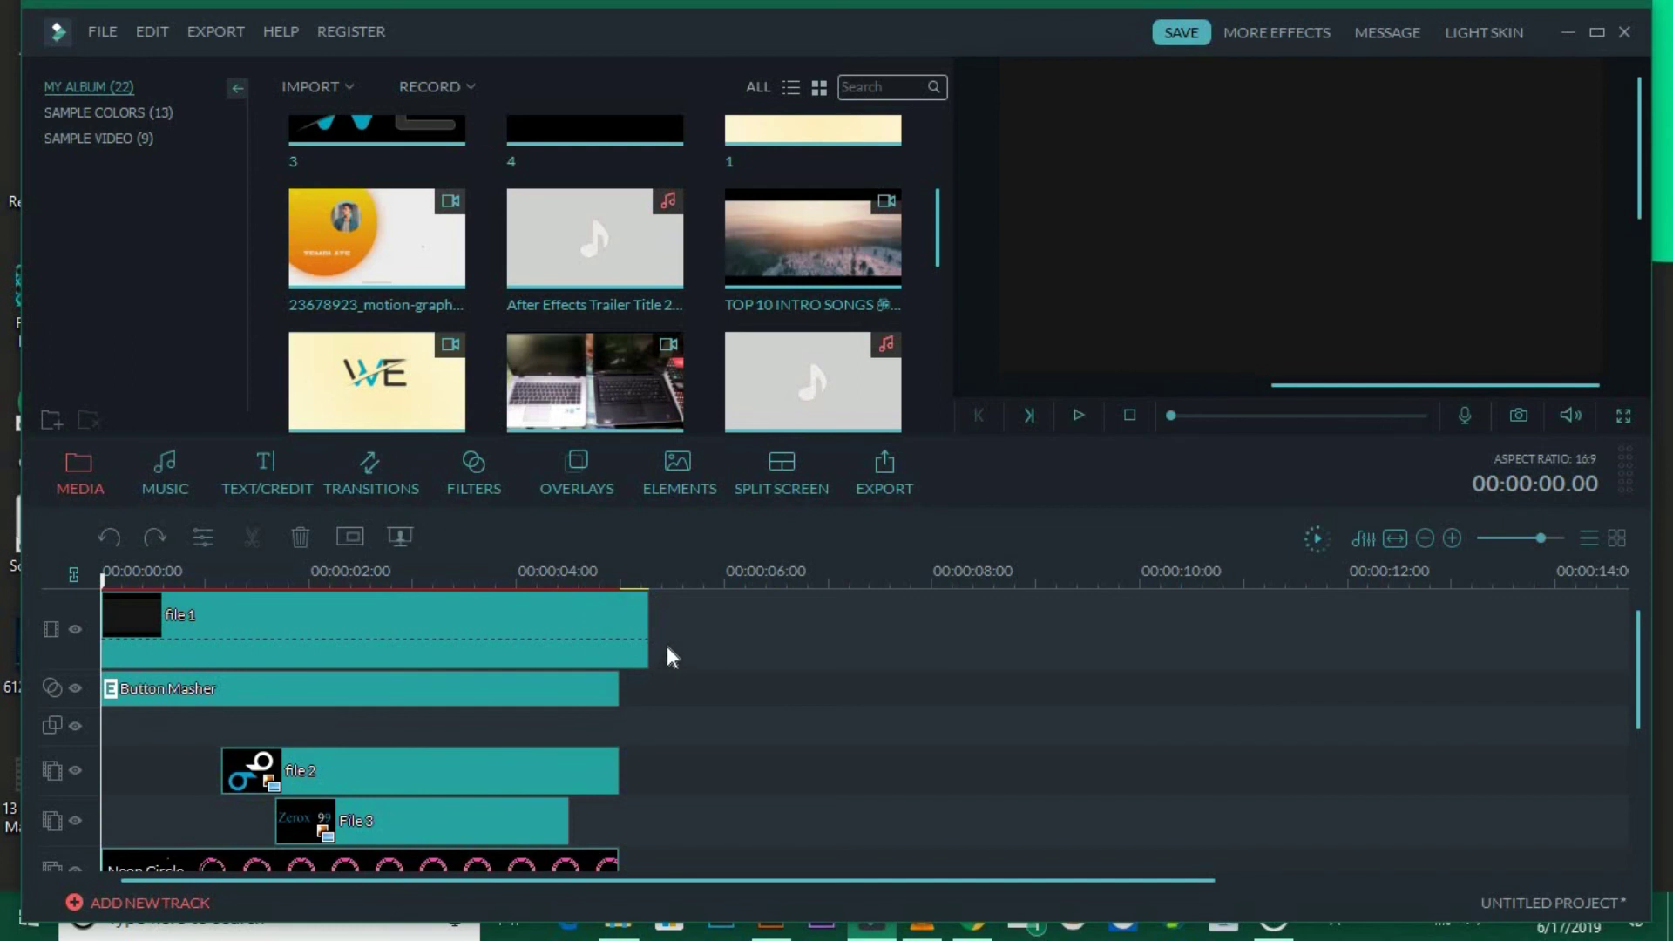
Set up an MP4 export of the intro to the Desktop with the name "Intro file"
click(881, 474)
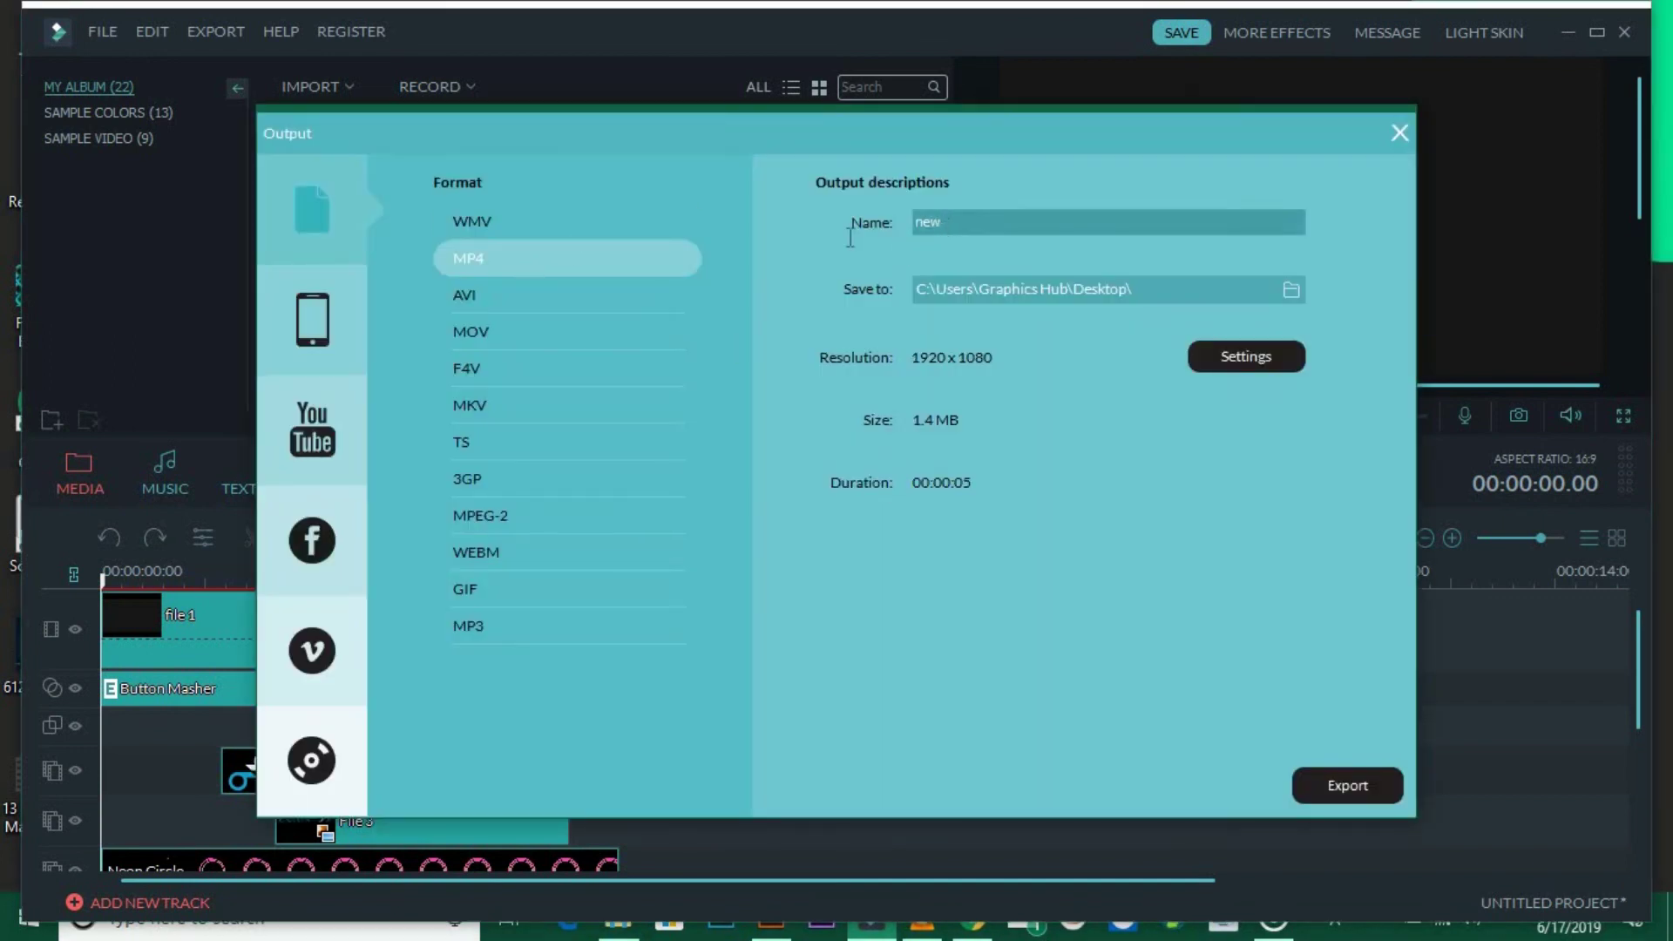
text(Intro file)
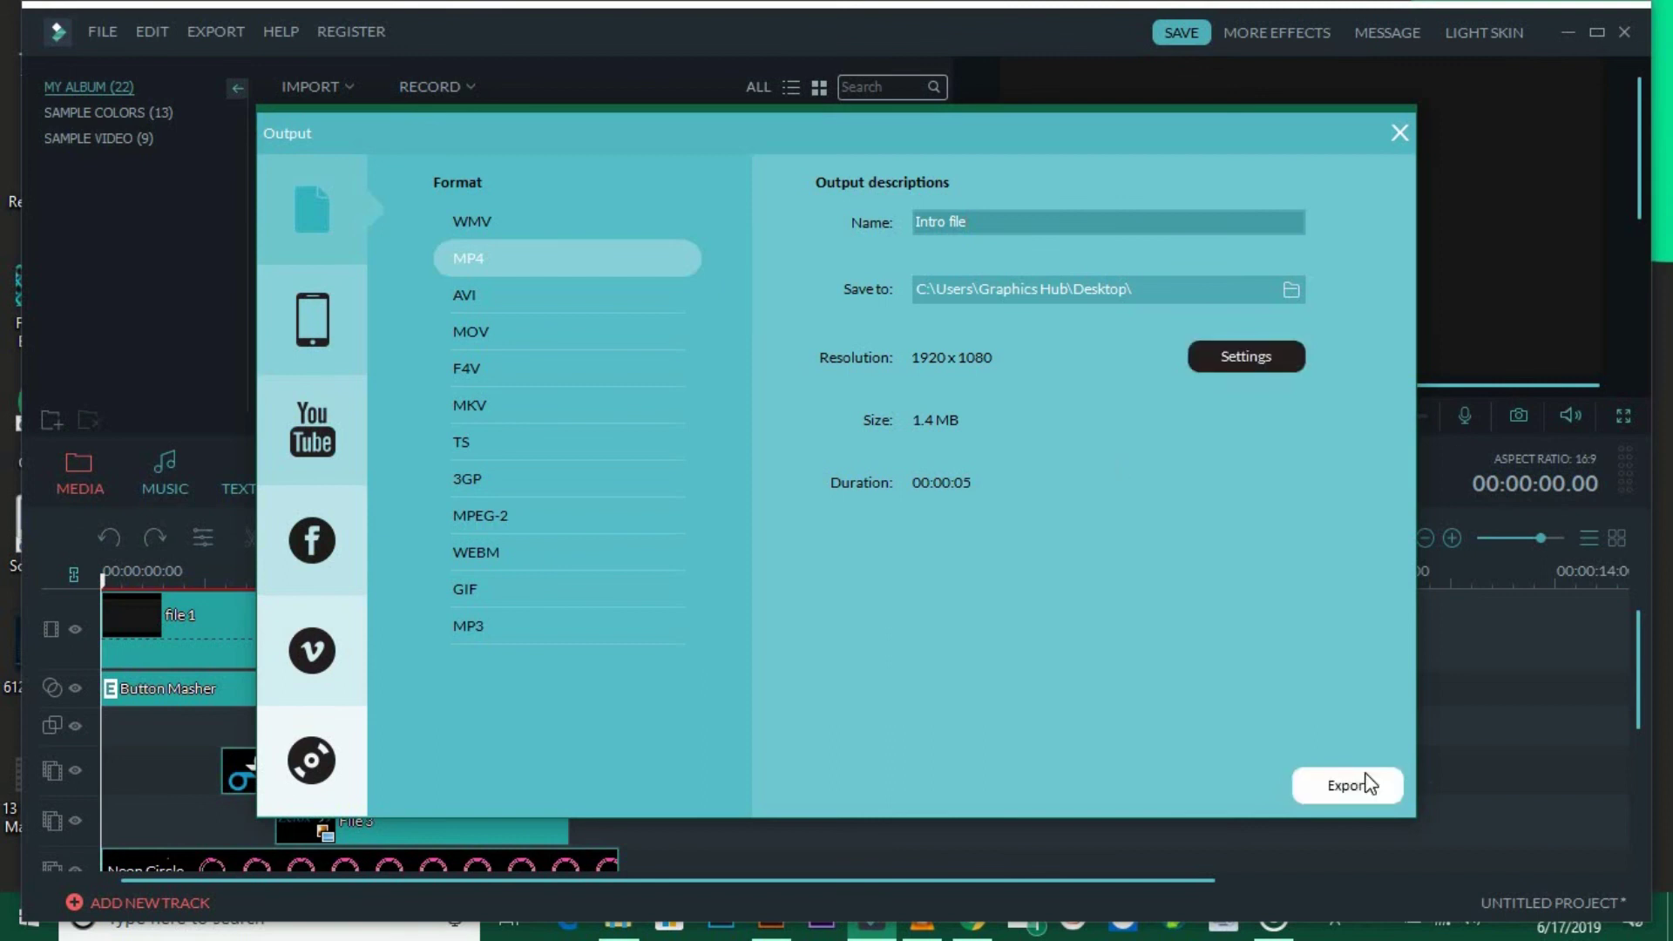
Review the MP4 quality and encoding settings, dismiss them without changes, and export the video
click(1255, 351)
click(906, 347)
click(718, 253)
click(704, 262)
click(1050, 728)
click(1205, 364)
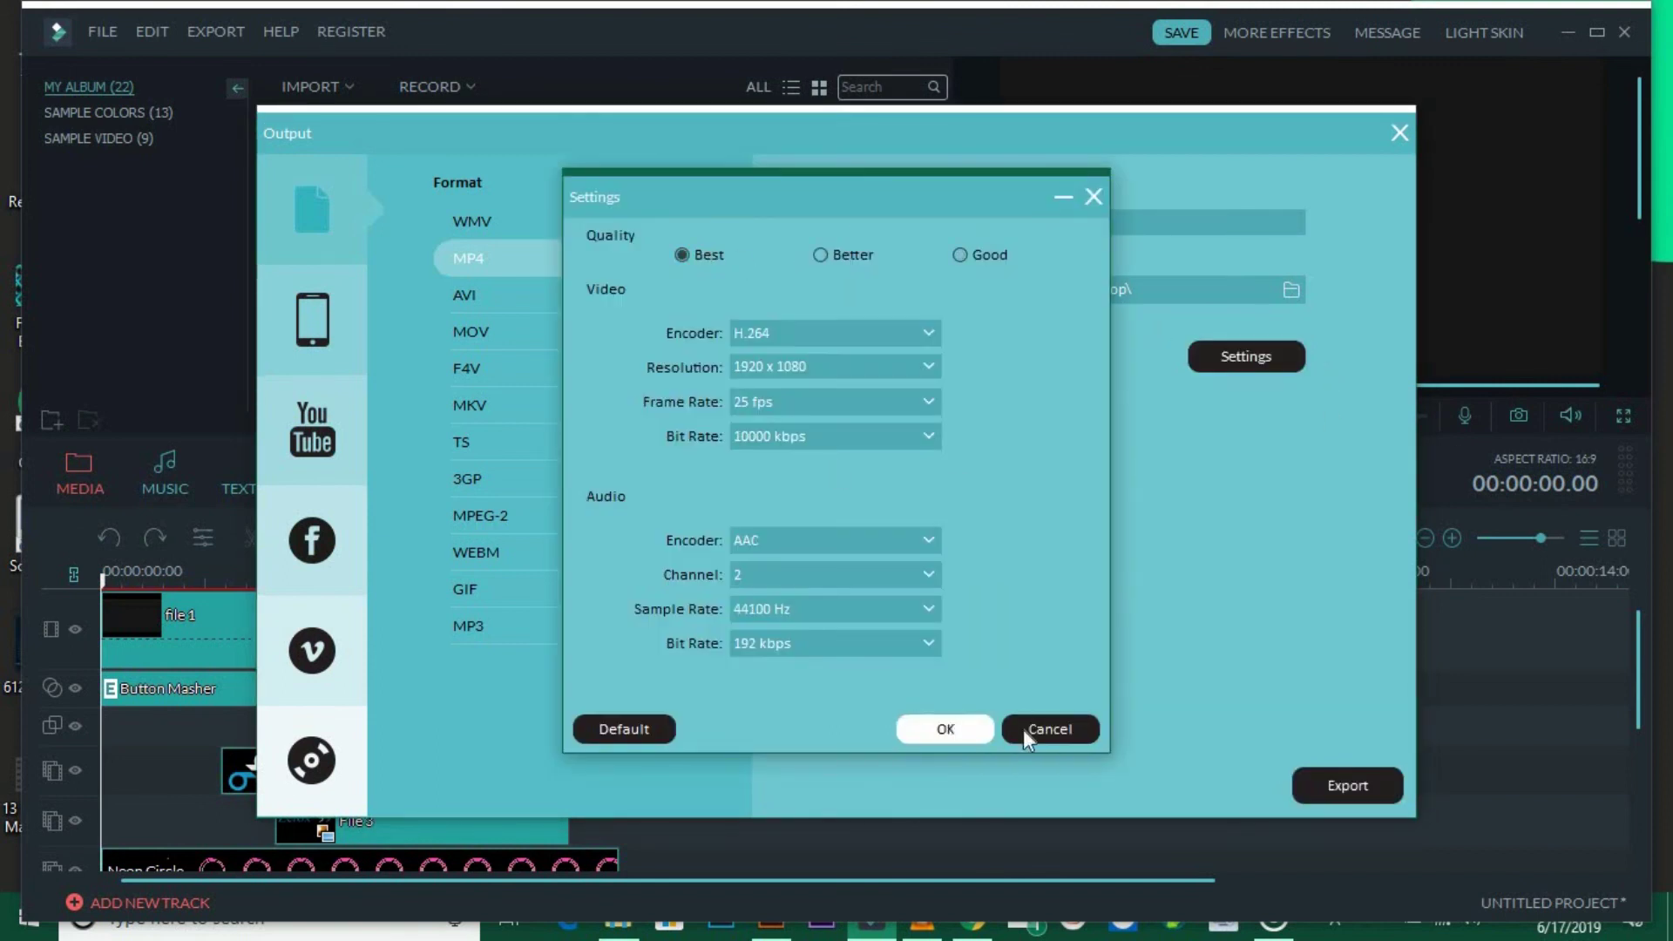
click(1037, 729)
click(1315, 783)
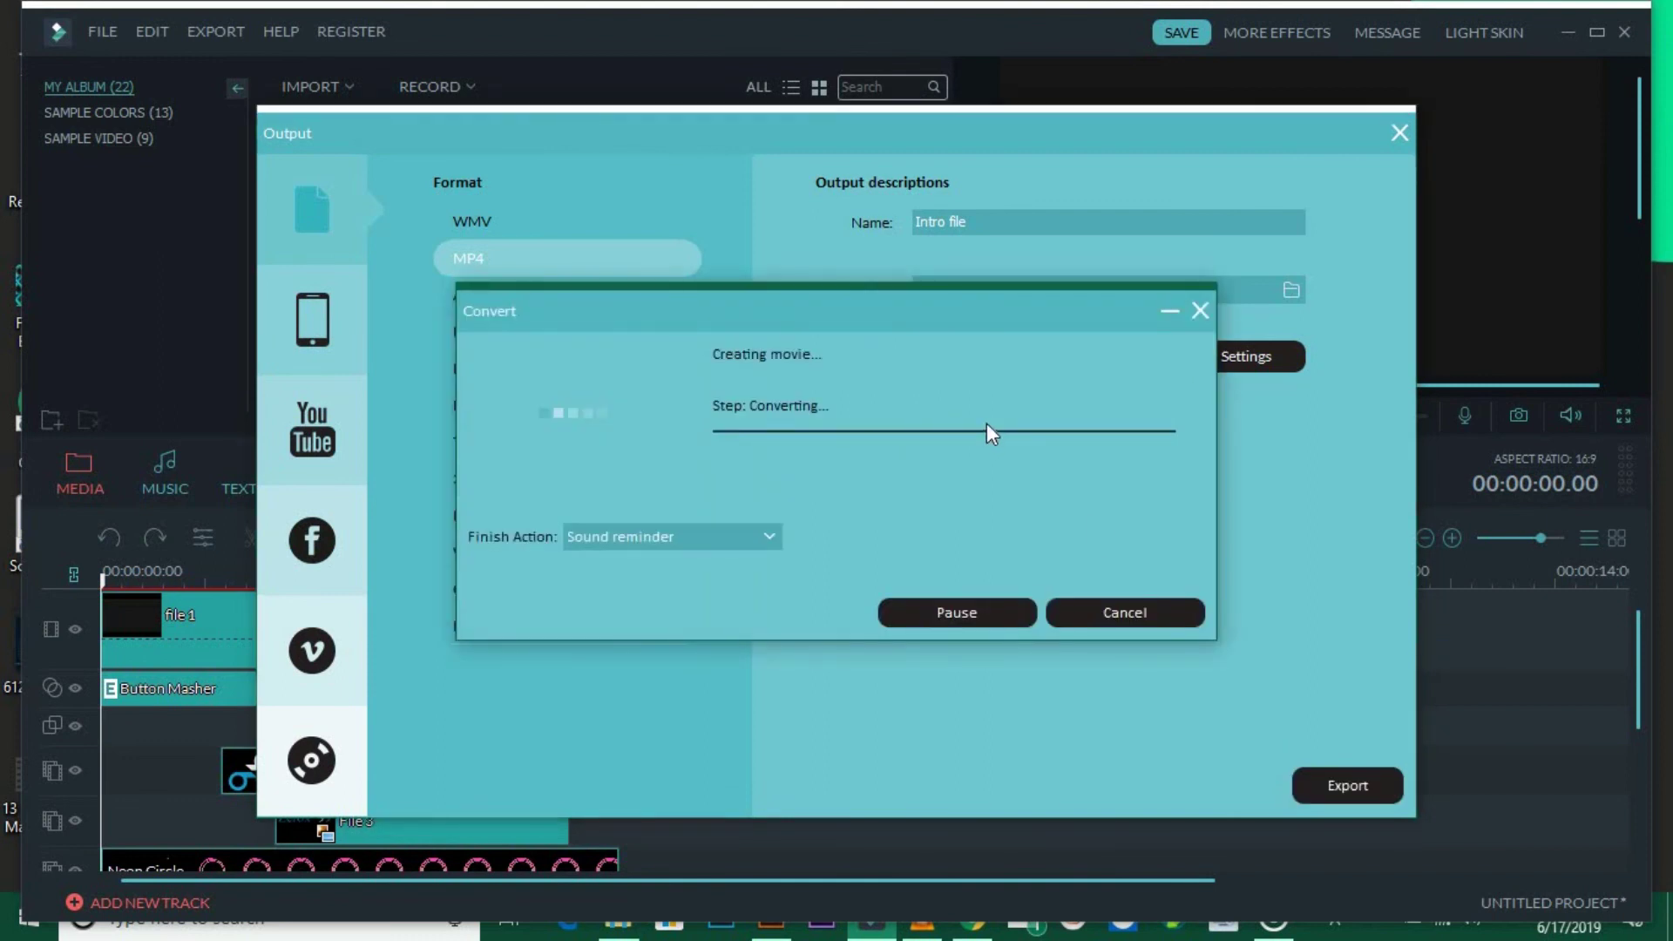